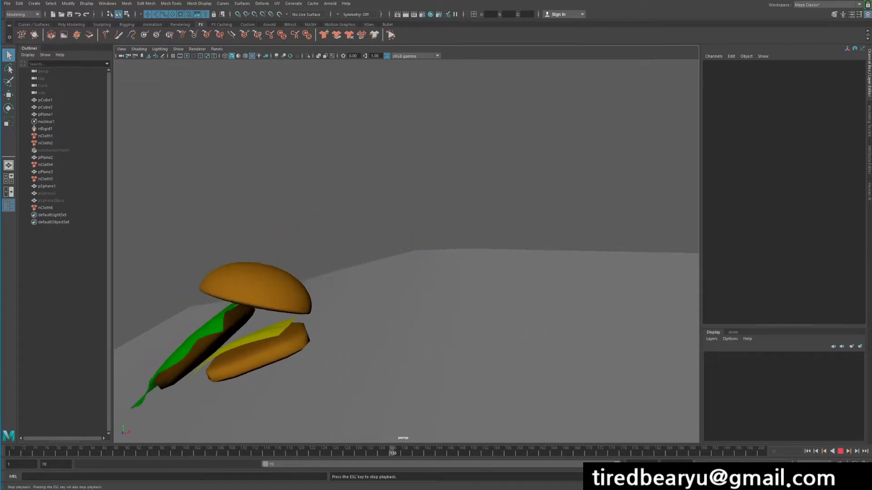
# Step: Stop the burger simulation playback and set the start of the playback range to frame 1
pyautogui.click(840, 451)
pyautogui.click(807, 451)
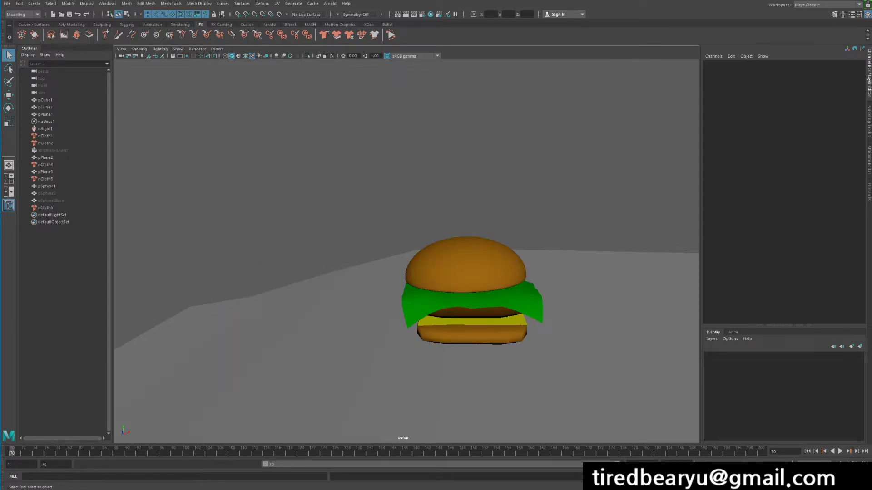
pyautogui.moveTo(266, 464); pyautogui.dragTo(81, 465)
# Step: Select all the burger and ground meshes and remove their nCloth setup
pyautogui.moveTo(453, 148); pyautogui.dragTo(554, 326)
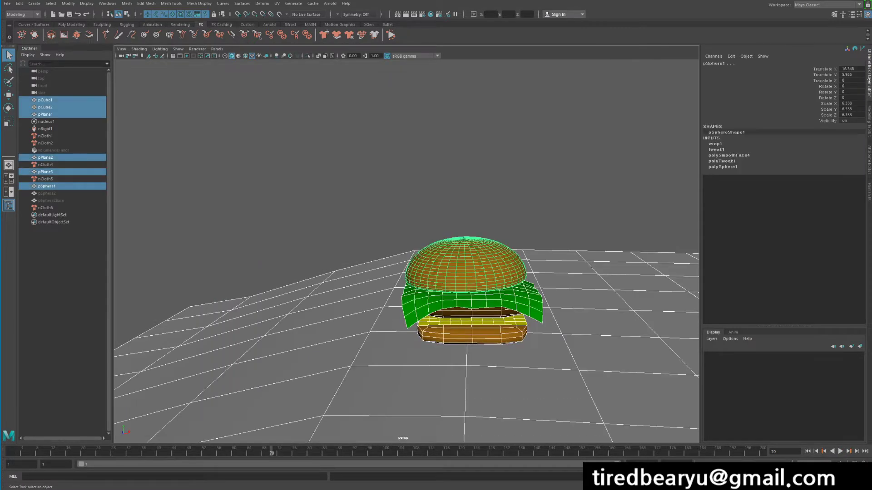
pyautogui.moveTo(431, 166); pyautogui.dragTo(590, 428)
pyautogui.click(349, 34)
pyautogui.click(359, 154)
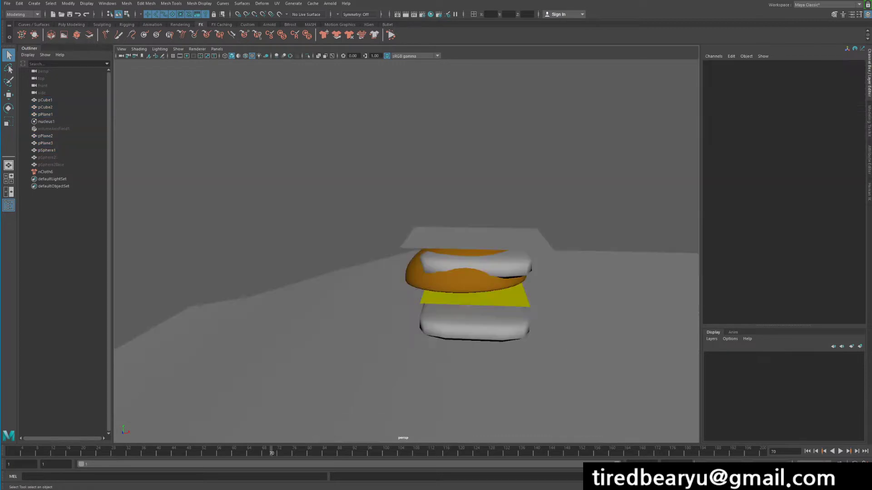
# Step: Remove the leftover nCloth6 by applying Remove nCloth to the scene nodes from pCube2 onward
pyautogui.click(463, 281)
pyautogui.press('w')
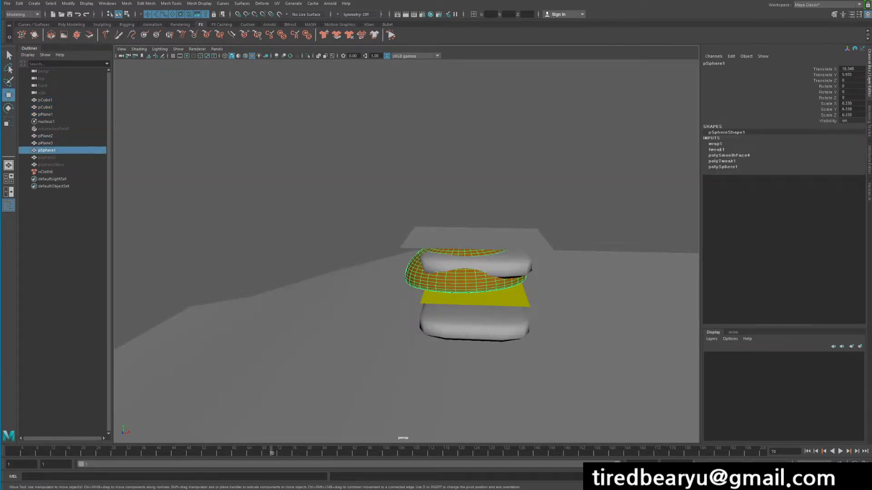
pyautogui.click(45, 172)
pyautogui.press('4')
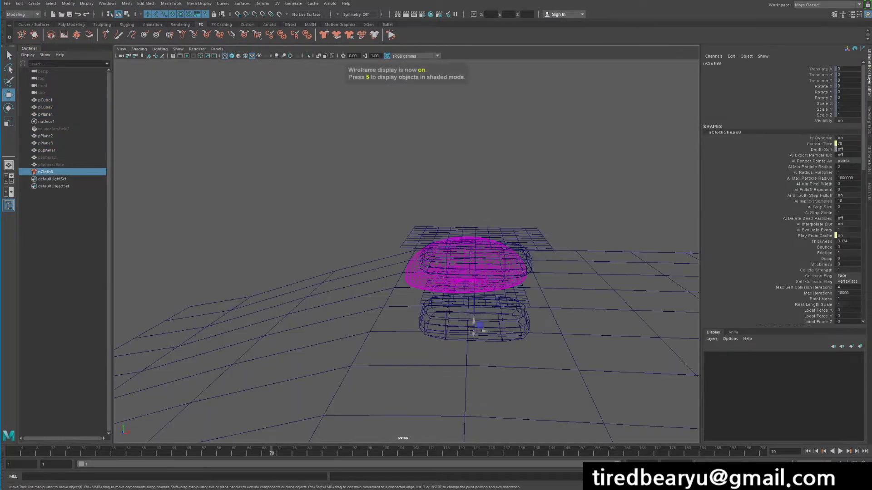
pyautogui.press('5')
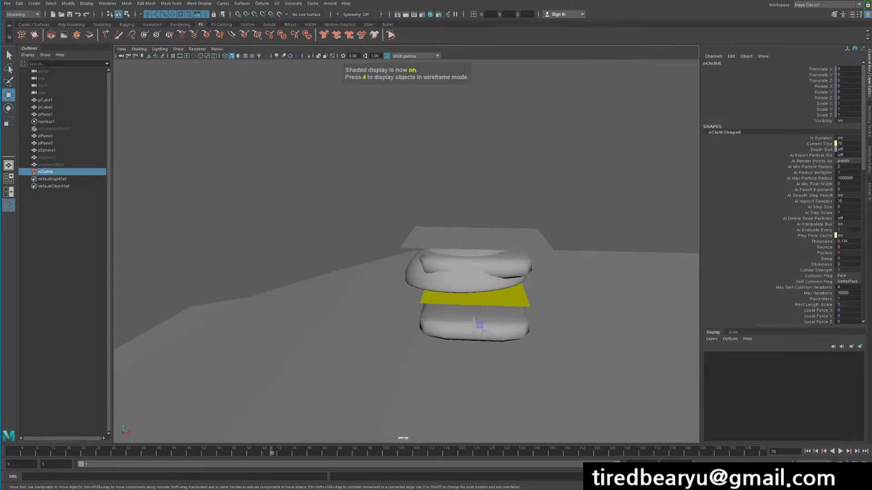
pyautogui.moveTo(47, 158); pyautogui.dragTo(52, 179)
pyautogui.moveTo(46, 108); pyautogui.dragTo(52, 186)
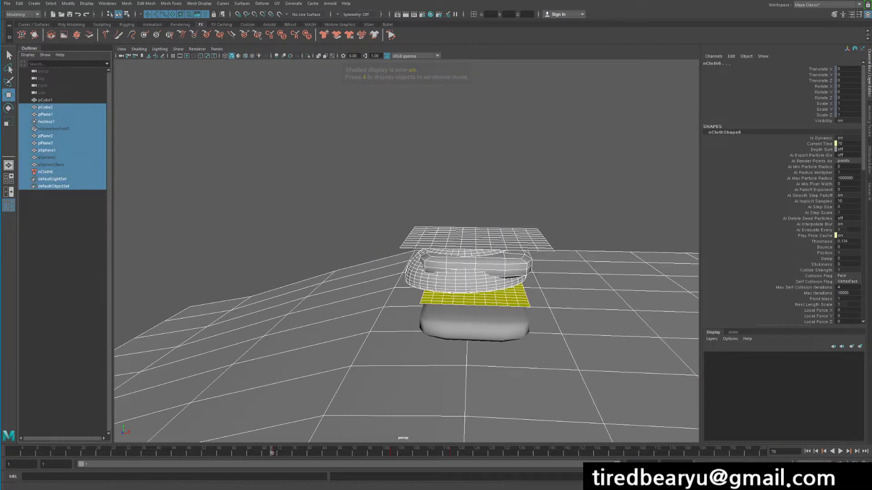
pyautogui.click(349, 35)
pyautogui.click(373, 133)
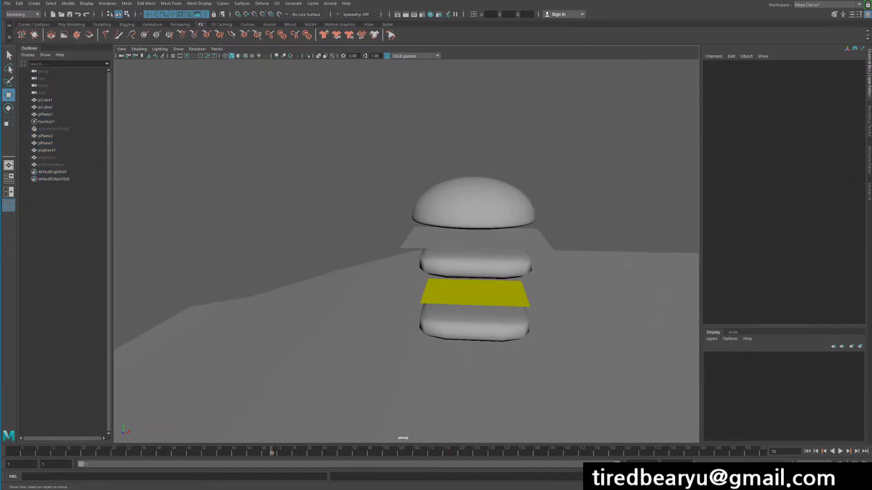
# Step: Turn on textured shading and delete the history of all burger and ground meshes
pyautogui.moveTo(374, 132); pyautogui.dragTo(552, 348)
pyautogui.click(377, 137)
pyautogui.press('6')
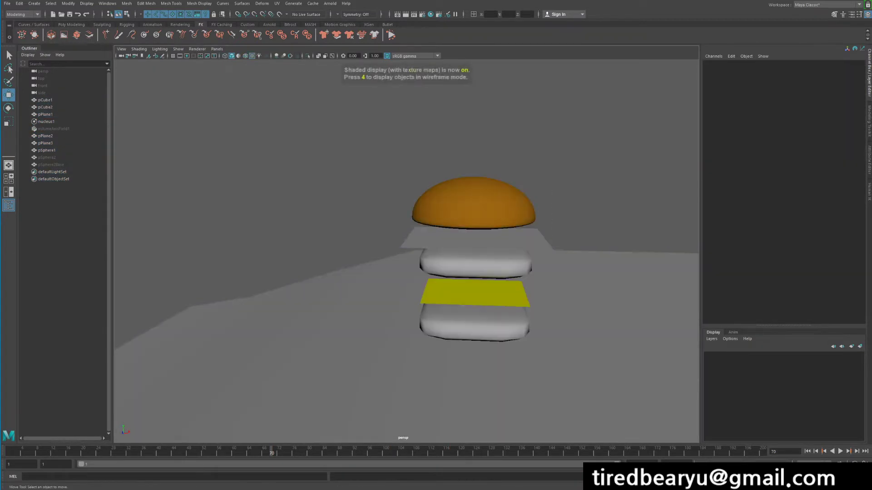
pyautogui.moveTo(424, 143); pyautogui.dragTo(523, 334)
pyautogui.click(393, 113)
pyautogui.moveTo(392, 113); pyautogui.dragTo(532, 336)
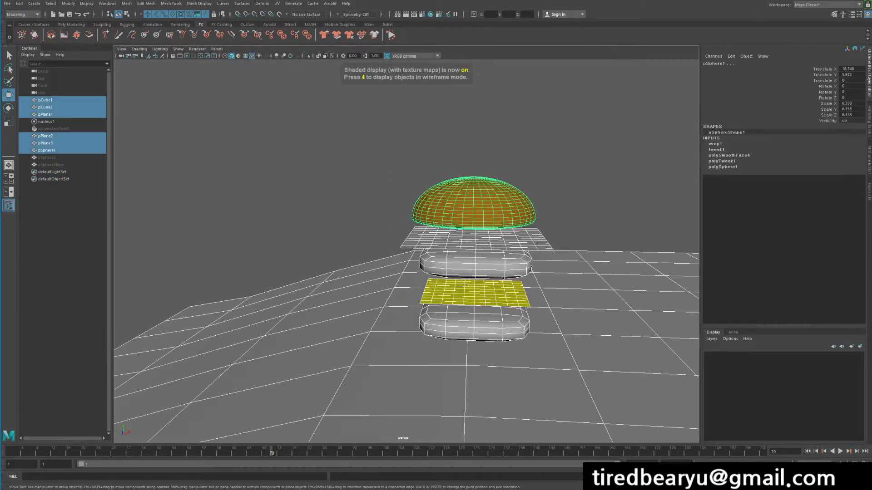
pyautogui.moveTo(47, 121); pyautogui.dragTo(50, 129)
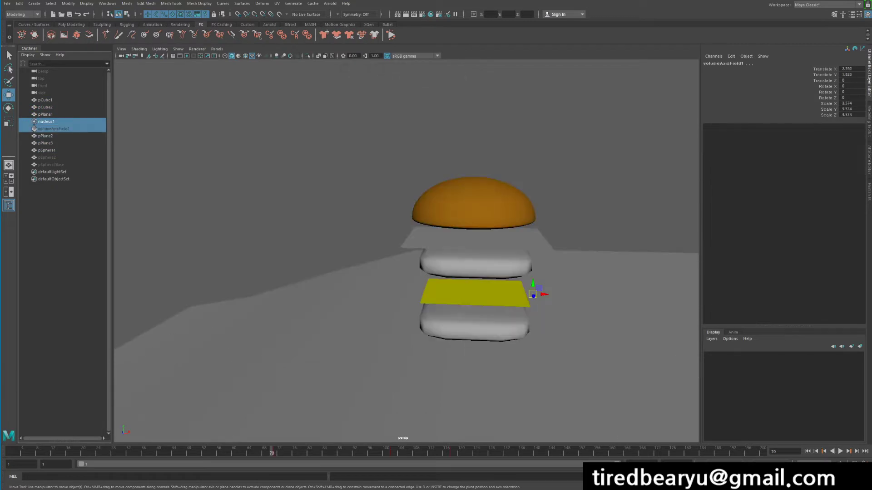
pyautogui.moveTo(313, 117); pyautogui.dragTo(676, 443)
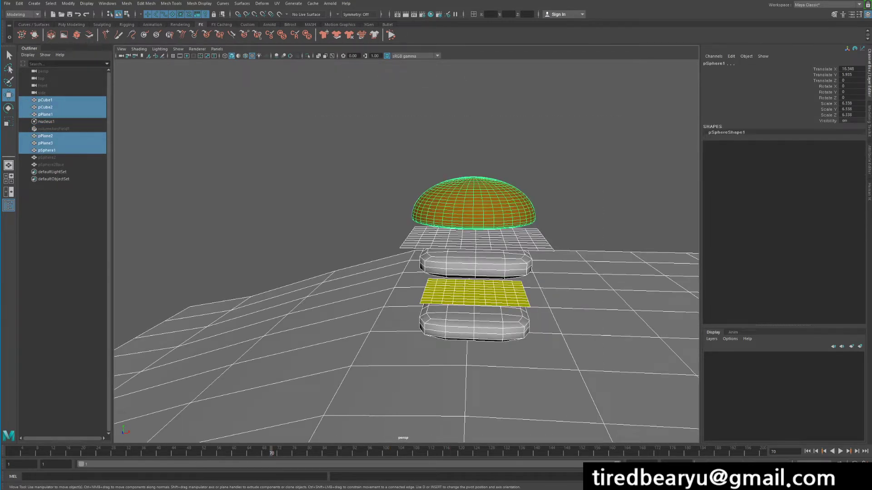
# Step: Delete nucleus1, volumeAxisField1 and the wrap leftovers pSphere2 and pSphere2Base from the scene
pyautogui.moveTo(47, 122); pyautogui.dragTo(51, 144)
pyautogui.press('Delete')
pyautogui.click(51, 150)
pyautogui.press('Delete')
# Step: Examine the cleaned-up burger meshes and ground plane from several angles, ending on the top bun
pyautogui.moveTo(380, 119); pyautogui.dragTo(636, 377)
pyautogui.moveTo(624, 217); pyautogui.dragTo(561, 347)
pyautogui.click(522, 214)
pyautogui.click(458, 245)
pyautogui.keyDown('alt'); pyautogui.moveTo(499, 273); pyautogui.dragTo(563, 273); pyautogui.keyUp('alt')
pyautogui.press('q')
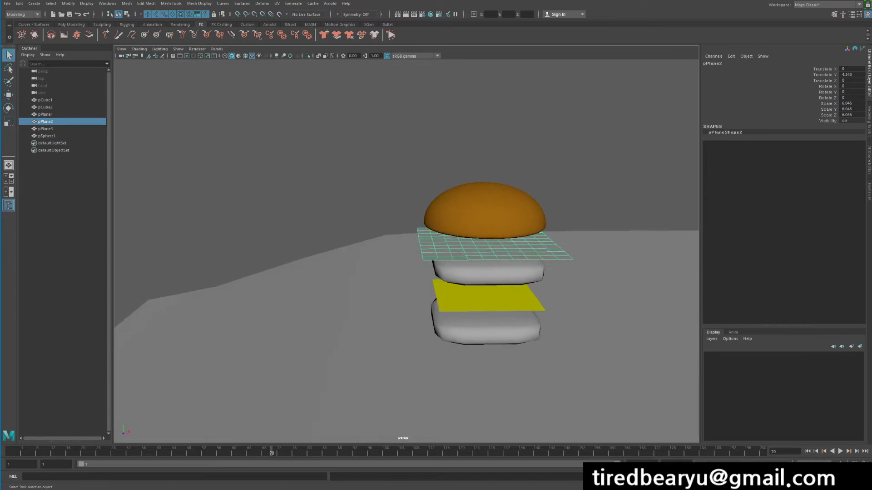
pyautogui.click(590, 295)
pyautogui.keyDown('alt'); pyautogui.moveTo(590, 295); pyautogui.dragTo(570, 297, button='right'); pyautogui.keyUp('alt')
pyautogui.keyDown('alt'); pyautogui.moveTo(570, 297); pyautogui.dragTo(554, 273); pyautogui.keyUp('alt')
pyautogui.moveTo(390, 162); pyautogui.dragTo(554, 340)
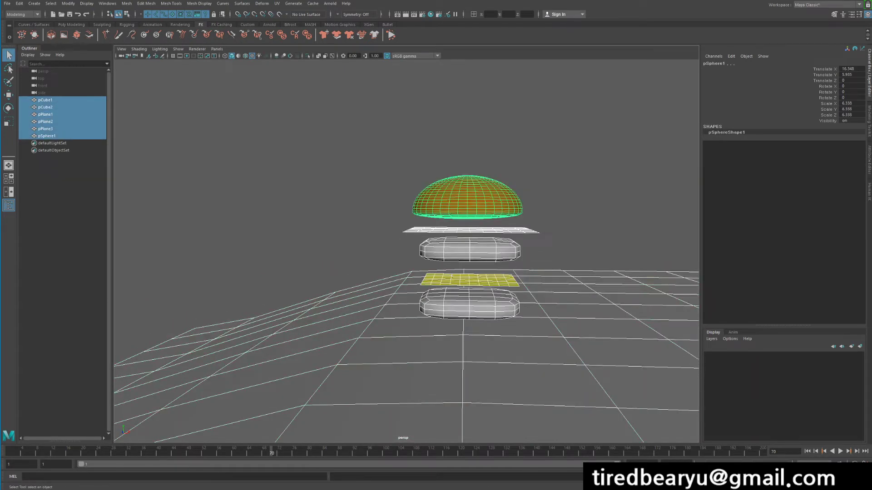
pyautogui.keyDown('shift'); pyautogui.moveTo(578, 208); pyautogui.dragTo(590, 295); pyautogui.keyUp('shift')
pyautogui.click(572, 218)
pyautogui.keyDown('alt'); pyautogui.moveTo(568, 218); pyautogui.dragTo(567, 234); pyautogui.keyUp('alt')
pyautogui.click(472, 209)
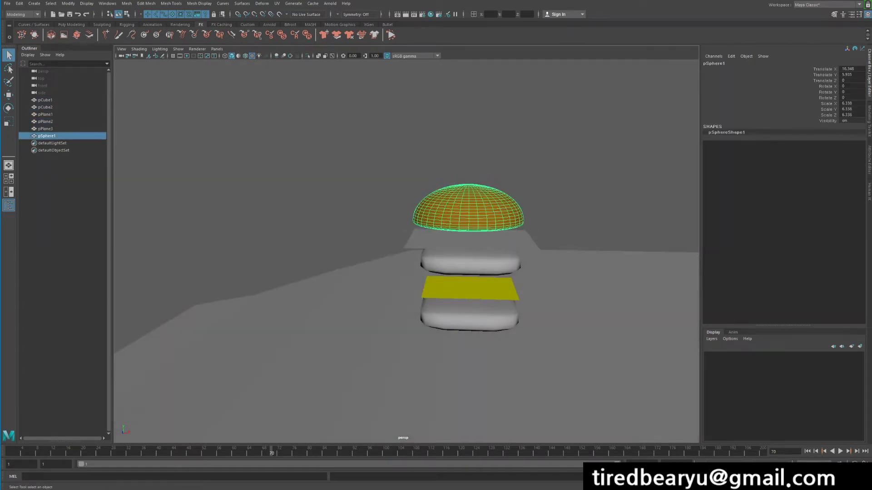
pyautogui.keyDown('alt'); pyautogui.moveTo(472, 213); pyautogui.dragTo(415, 193, button='middle'); pyautogui.keyUp('alt')
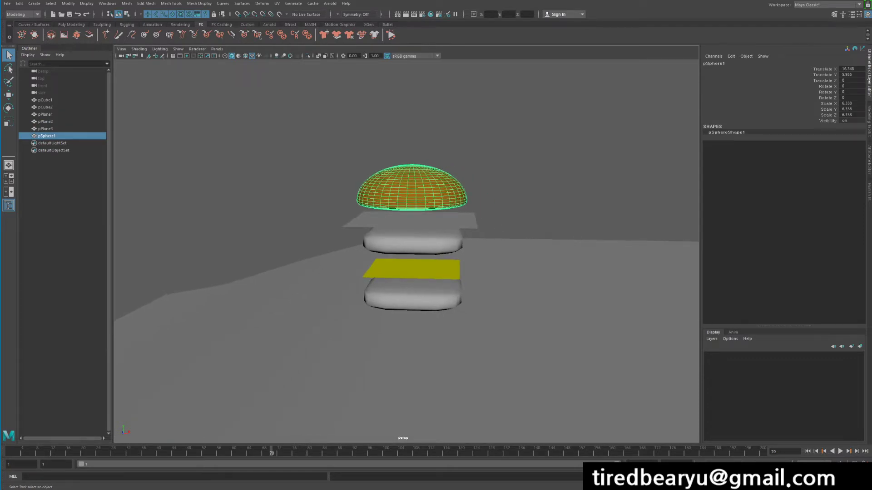
pyautogui.keyDown('alt'); pyautogui.moveTo(415, 193); pyautogui.dragTo(463, 195, button='right'); pyautogui.keyUp('alt')
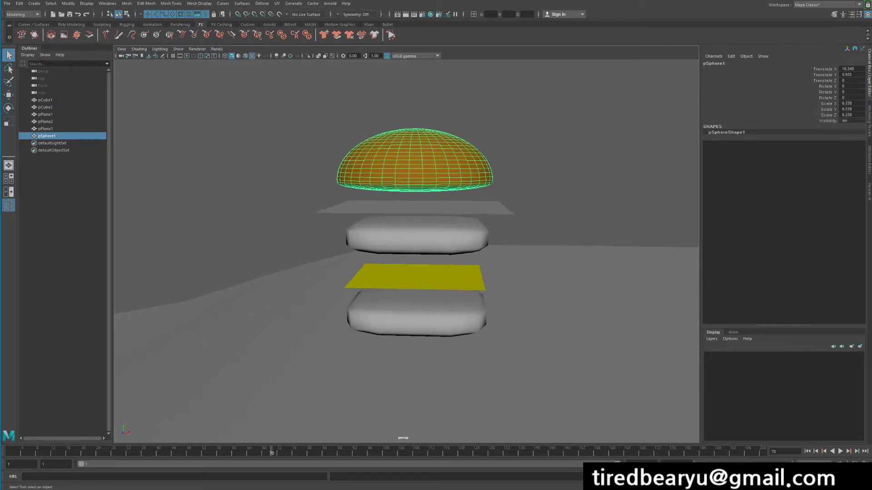
# Step: Examine the layers beneath the top bun by selecting the large plane, patty, cheese and bottom bun
pyautogui.moveTo(364, 204); pyautogui.dragTo(427, 313)
pyautogui.keyDown('ctrl'); pyautogui.moveTo(614, 185); pyautogui.dragTo(615, 348); pyautogui.keyUp('ctrl')
pyautogui.click(415, 163)
pyautogui.moveTo(431, 205); pyautogui.dragTo(430, 313)
pyautogui.keyDown('ctrl'); pyautogui.click(545, 313); pyautogui.keyUp('ctrl')
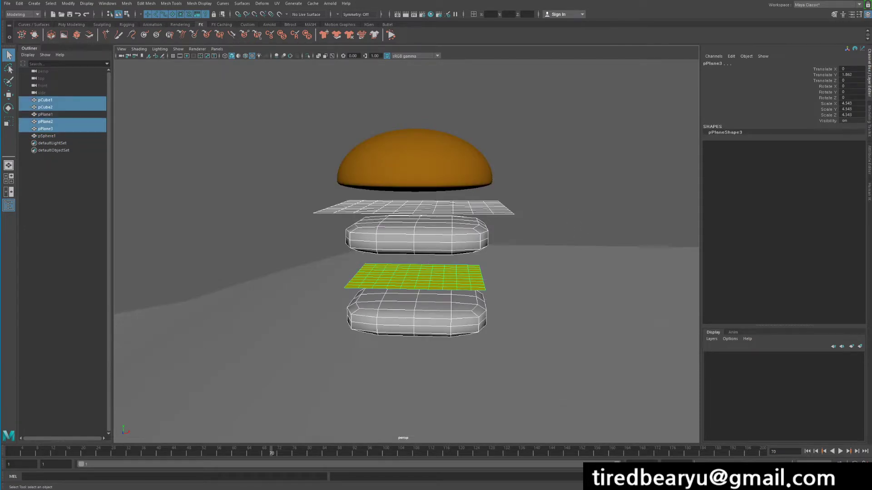
pyautogui.keyDown('alt'); pyautogui.moveTo(463, 277); pyautogui.dragTo(458, 250); pyautogui.keyUp('alt')
pyautogui.click(424, 198)
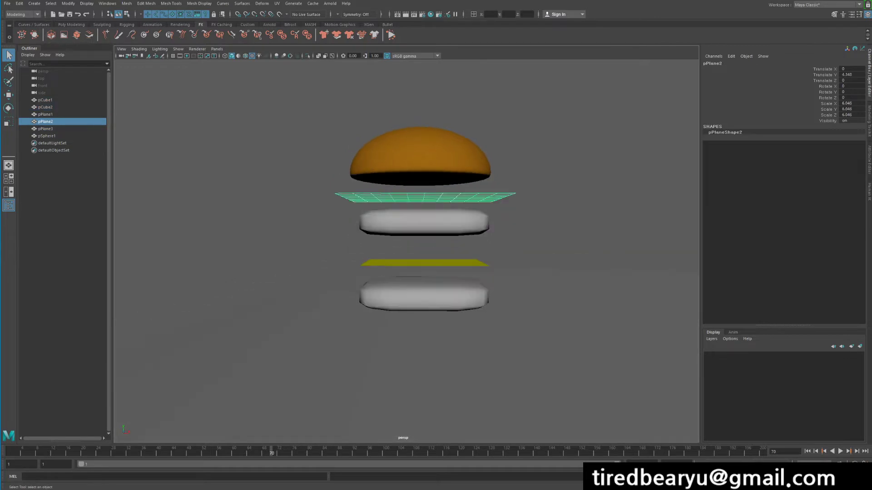
pyautogui.moveTo(402, 218); pyautogui.dragTo(460, 295)
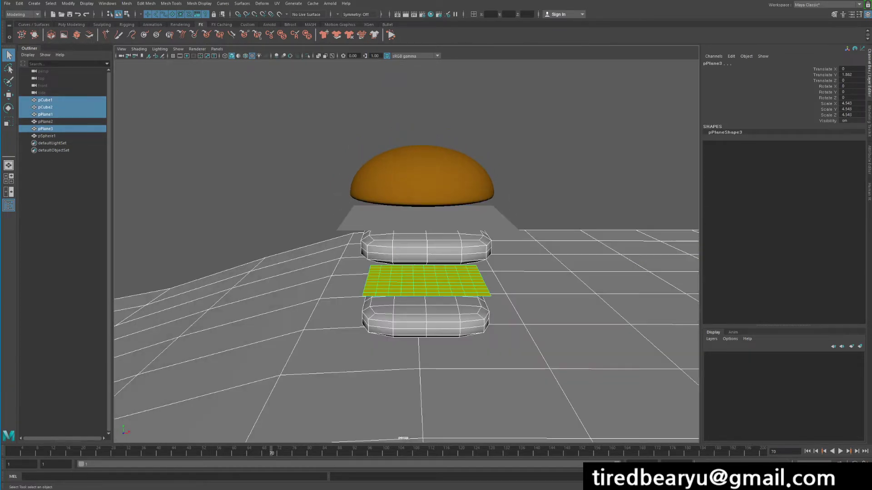
pyautogui.keyDown('ctrl'); pyautogui.moveTo(578, 222); pyautogui.dragTo(591, 259); pyautogui.keyUp('ctrl')
pyautogui.click(585, 218)
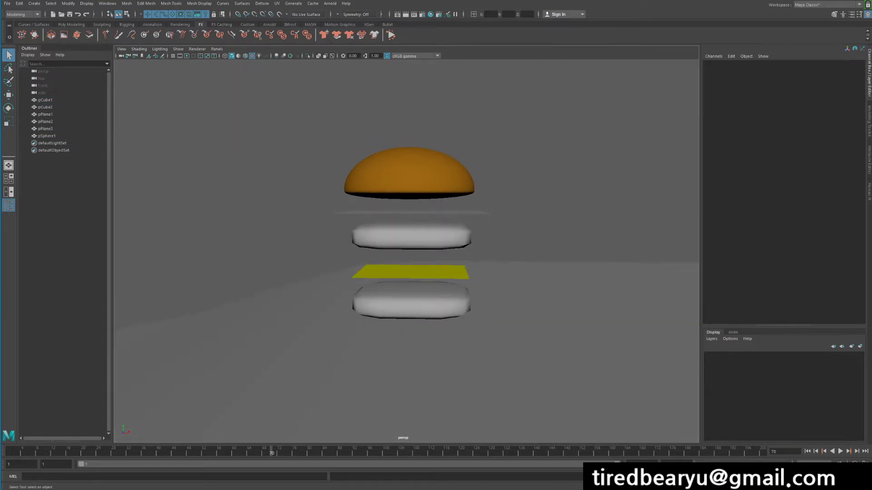
# Step: Switch to the FX menu set, convert the patty, cheese plane and bottom bun to nCloth, and select the new nCloth nodes
pyautogui.click(420, 238)
pyautogui.keyDown('shift'); pyautogui.click(420, 272); pyautogui.keyUp('shift')
pyautogui.keyDown('shift'); pyautogui.click(420, 299); pyautogui.keyUp('shift')
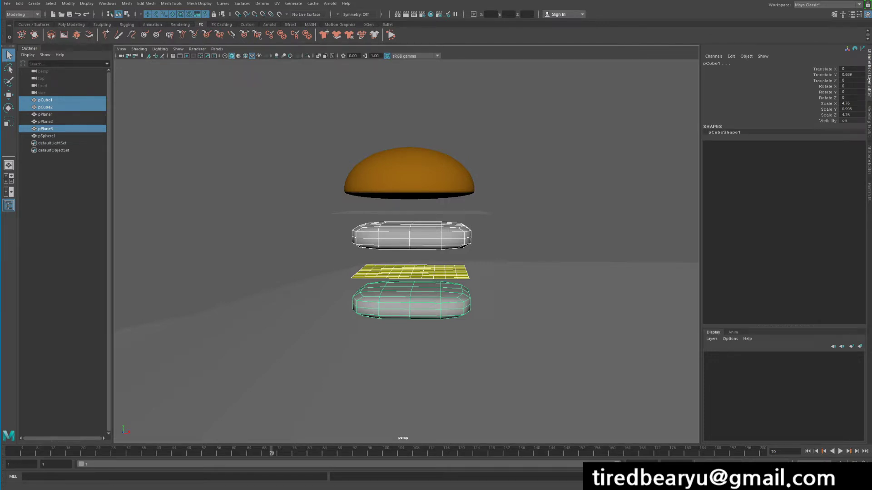
pyautogui.click(23, 14)
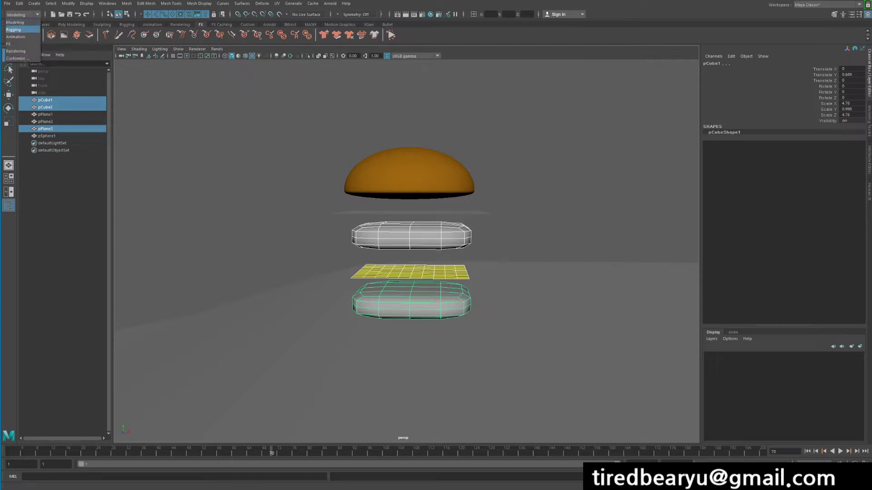
pyautogui.click(14, 44)
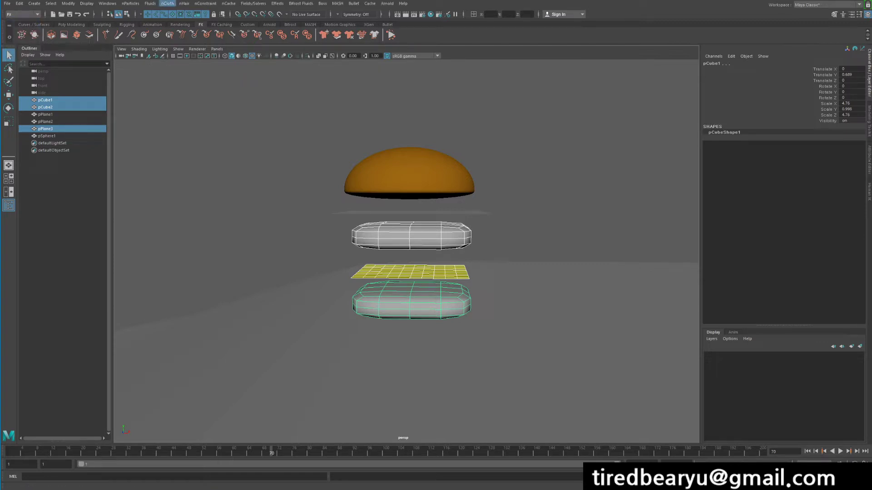
pyautogui.click(167, 4)
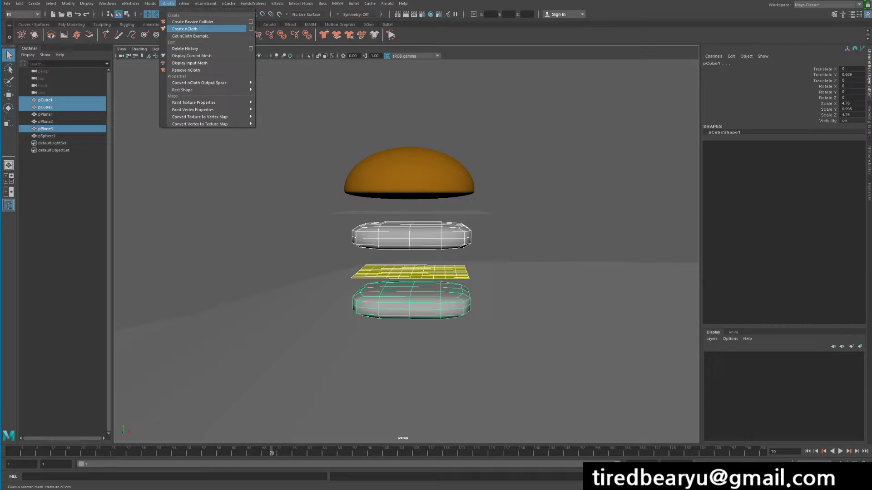
pyautogui.click(186, 28)
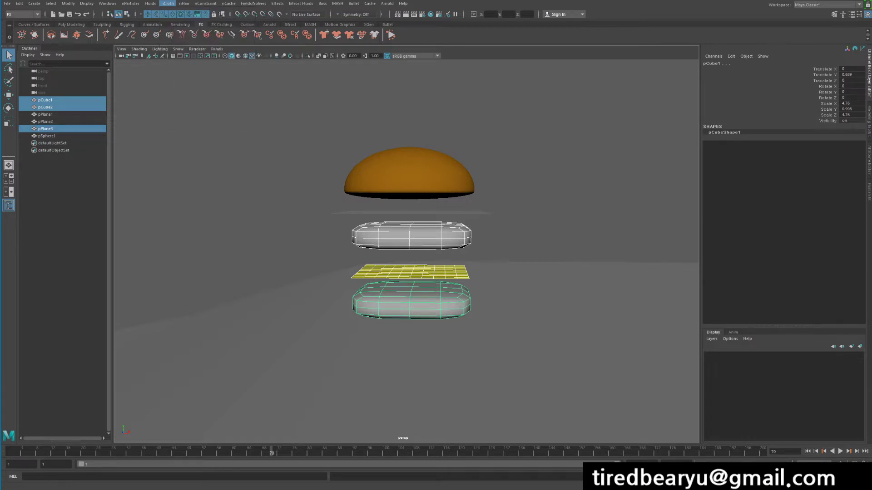
pyautogui.click(46, 143)
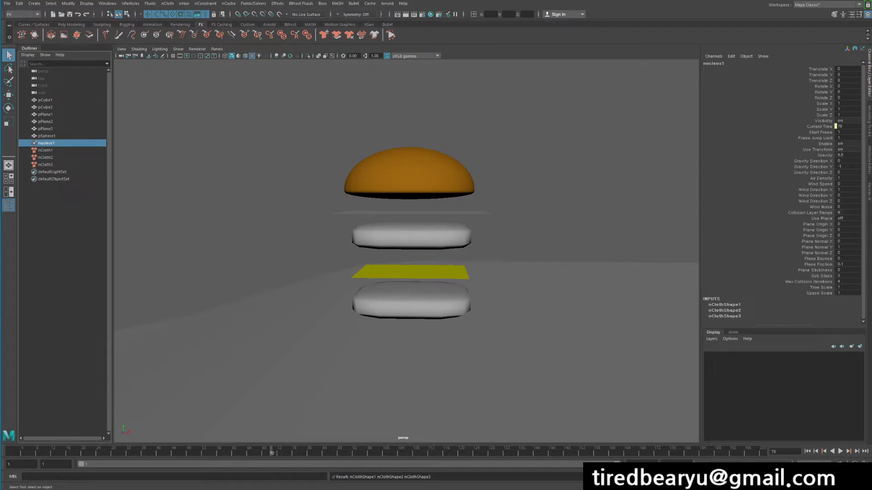
pyautogui.moveTo(46, 150); pyautogui.dragTo(46, 165)
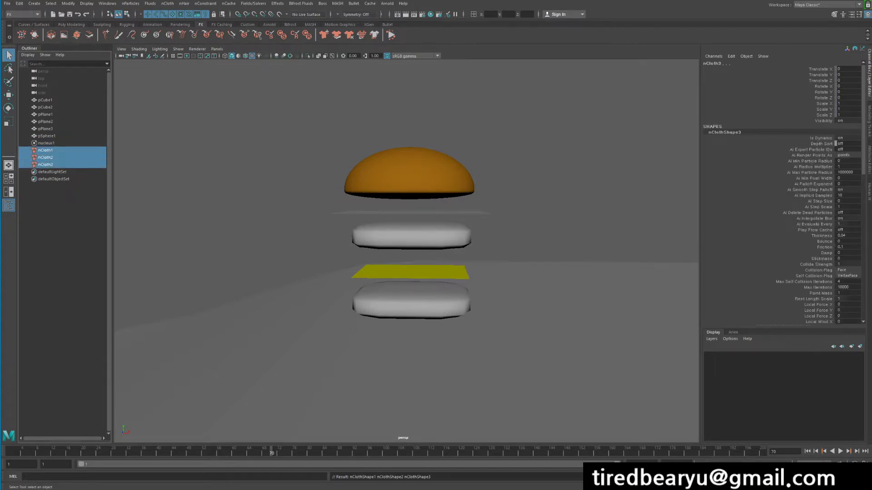
# Step: Make the large ground plane pPlane1 a passive collider
pyautogui.keyDown('alt'); pyautogui.moveTo(545, 218); pyautogui.dragTo(514, 191, button='middle'); pyautogui.keyUp('alt')
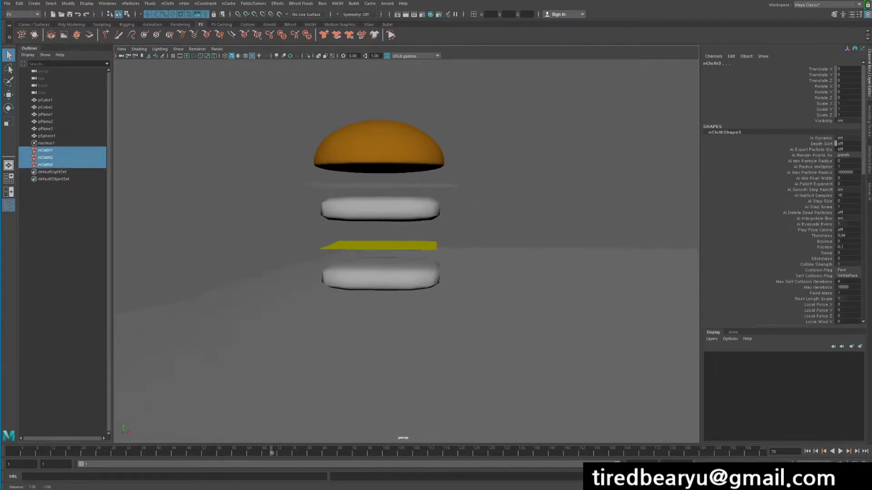
pyautogui.keyDown('alt'); pyautogui.moveTo(514, 191); pyautogui.dragTo(586, 353); pyautogui.keyUp('alt')
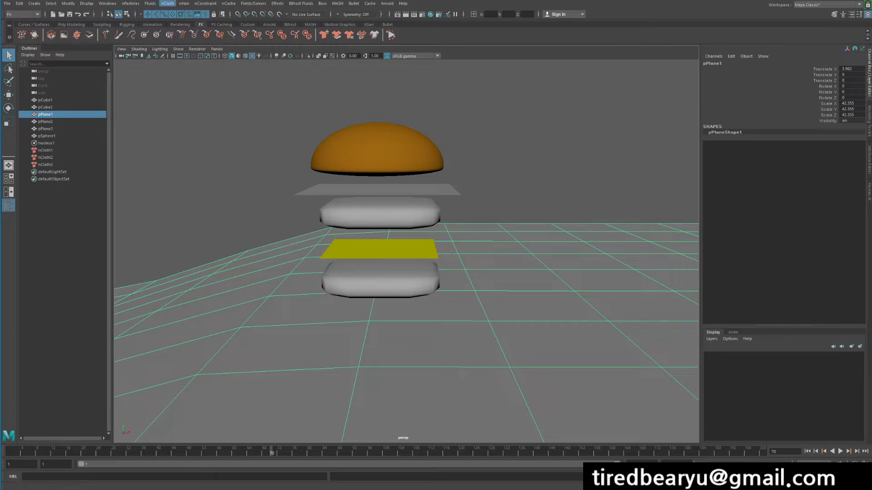
pyautogui.click(167, 3)
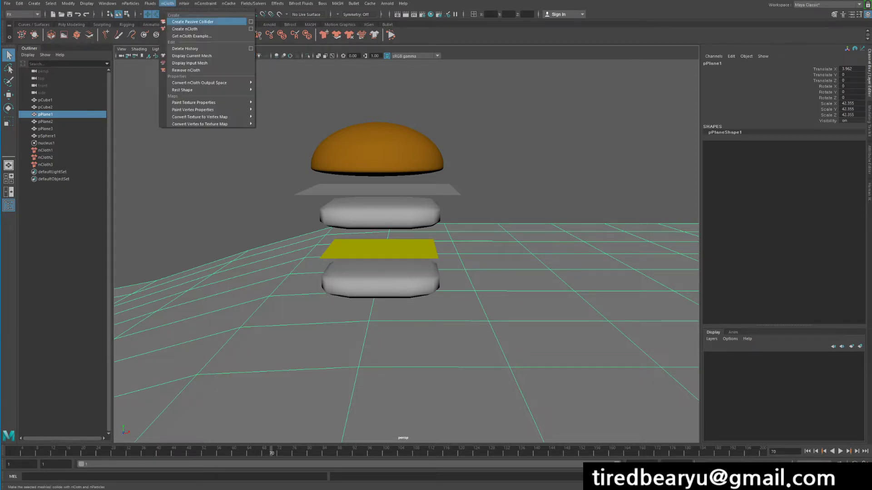
pyautogui.click(195, 21)
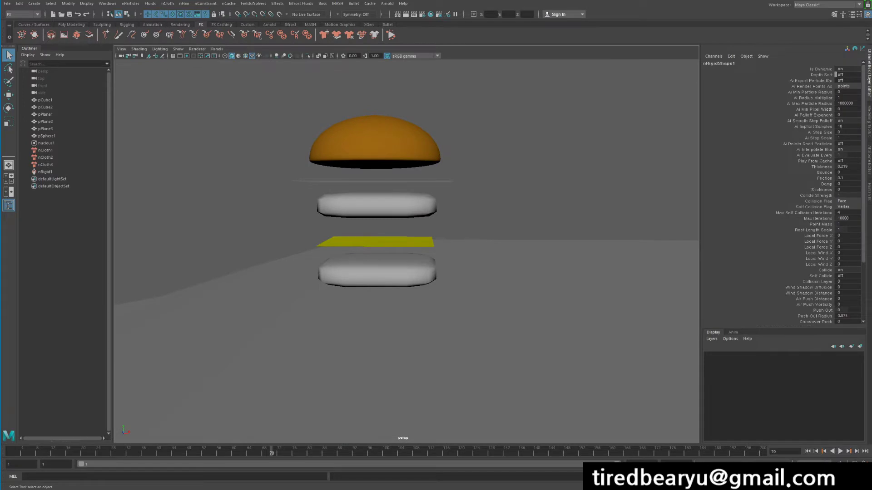
# Step: Return the timeline to the first frame with the whole burger stack in view
pyautogui.keyDown('alt'); pyautogui.moveTo(407, 251); pyautogui.dragTo(404, 252); pyautogui.keyUp('alt')
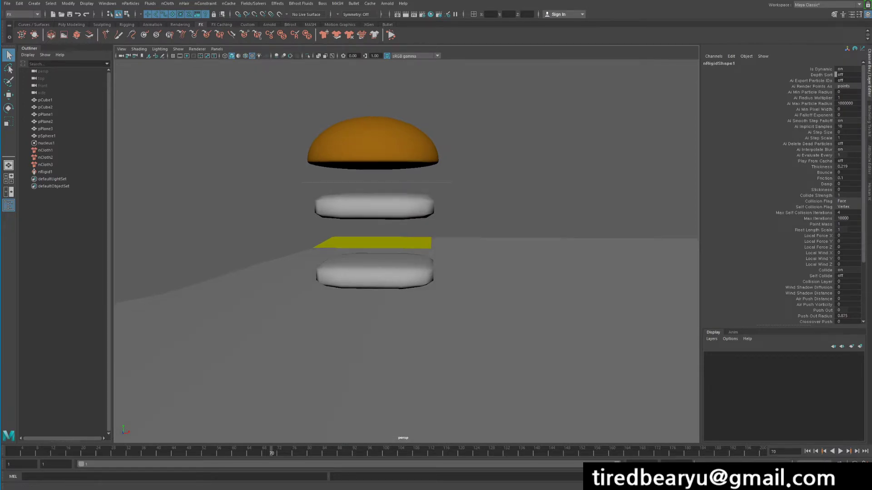
pyautogui.click(806, 451)
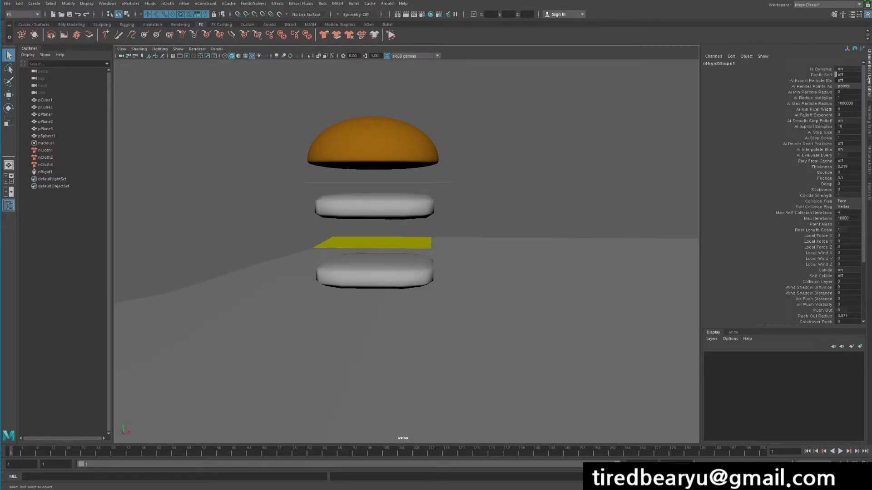
pyautogui.keyDown('alt'); pyautogui.moveTo(373, 218); pyautogui.dragTo(408, 206, button='middle'); pyautogui.keyUp('alt')
pyautogui.keyDown('alt'); pyautogui.moveTo(408, 206); pyautogui.dragTo(401, 217); pyautogui.keyUp('alt')
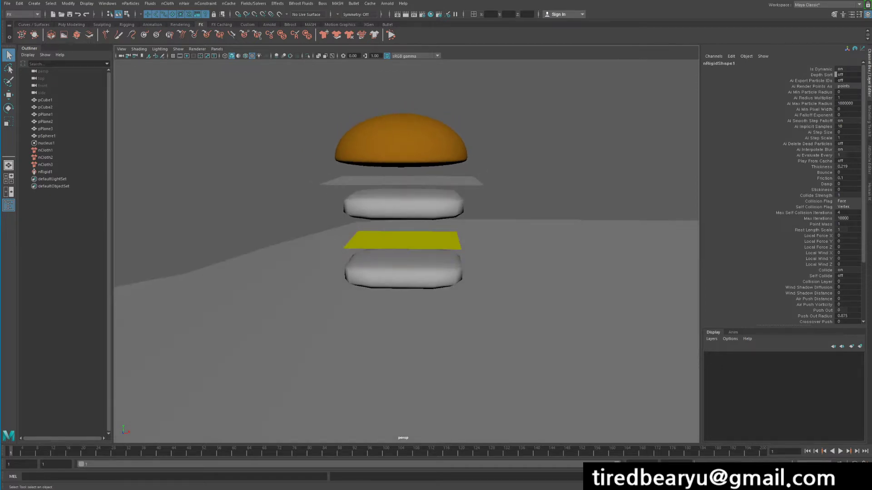
# Step: Play the nCloth simulation several times from the first frame to examine how the patty, cheese and bottom bun fall and deform
pyautogui.click(840, 452)
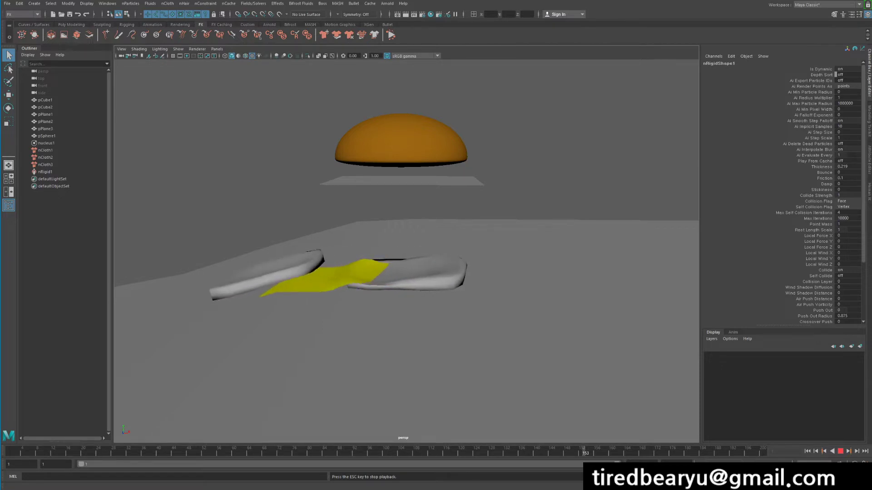
pyautogui.click(840, 451)
pyautogui.click(807, 451)
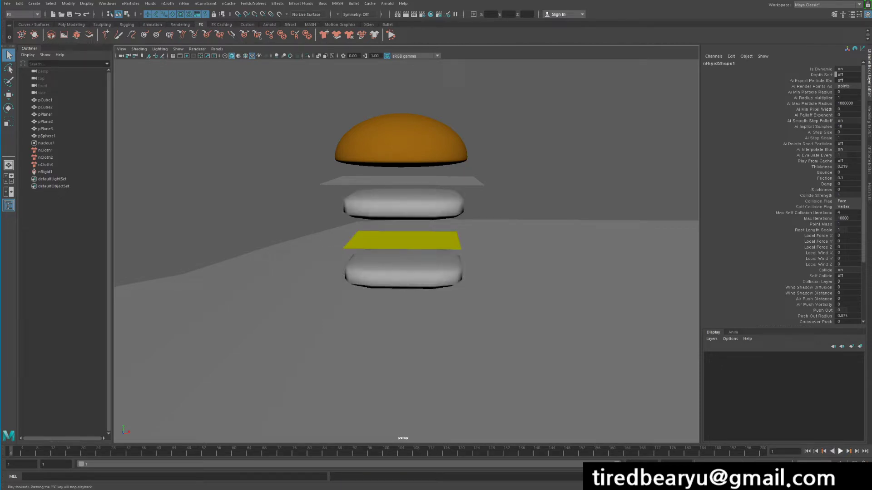
pyautogui.click(841, 452)
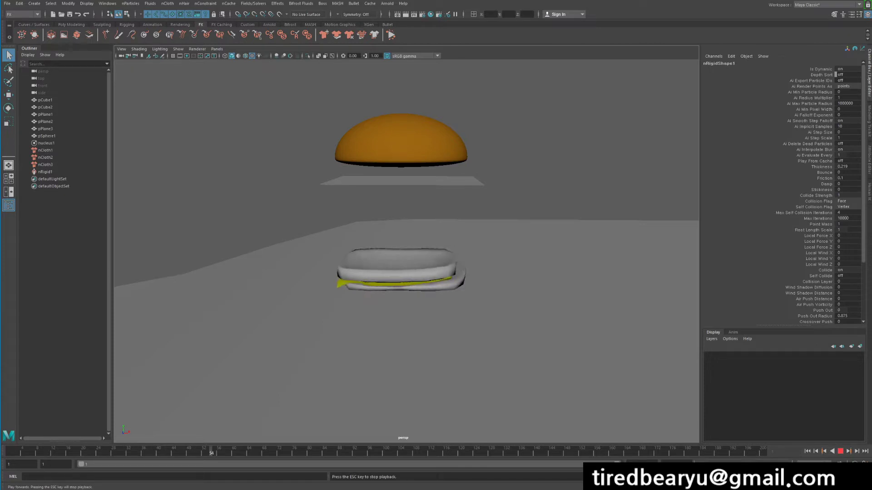
pyautogui.click(841, 451)
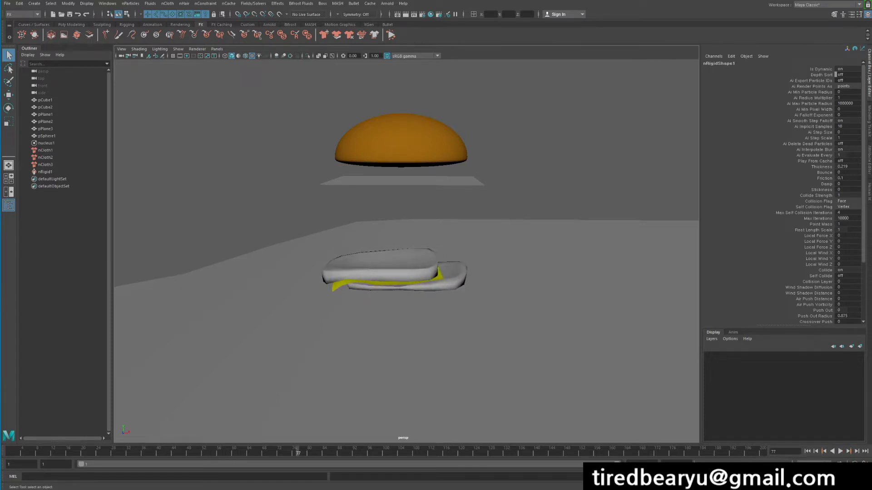
pyautogui.click(807, 451)
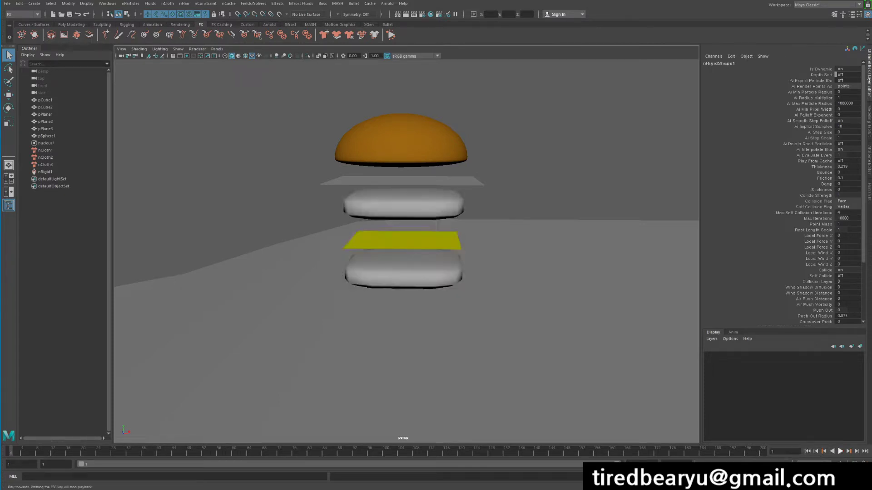
pyautogui.click(841, 451)
pyautogui.click(840, 451)
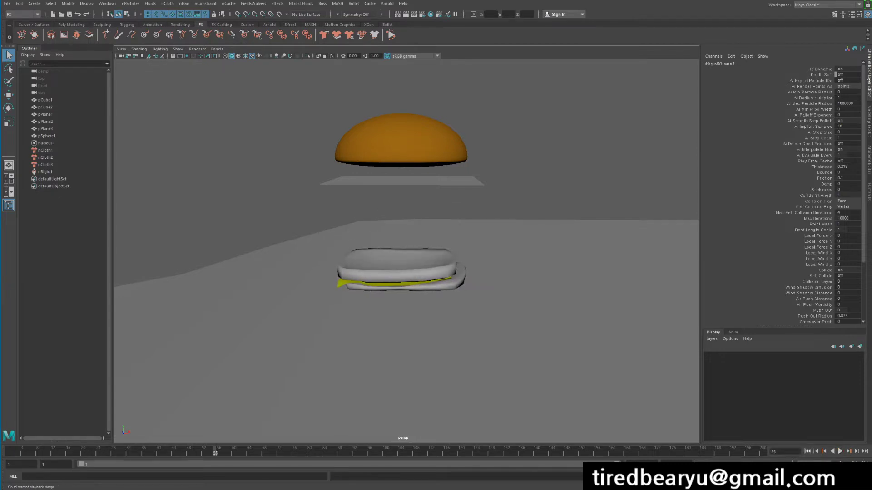
pyautogui.click(807, 451)
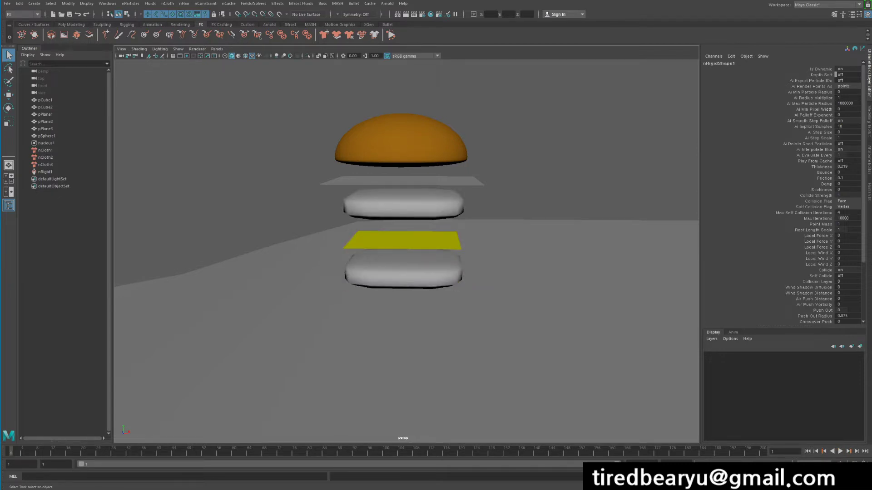
# Step: Set the patty's nCloth Bend Resistance to 10 and test the fall by playing the simulation, returning to the first frame
pyautogui.click(403, 207)
pyautogui.keyDown('alt'); pyautogui.moveTo(403, 206); pyautogui.dragTo(387, 212); pyautogui.keyUp('alt')
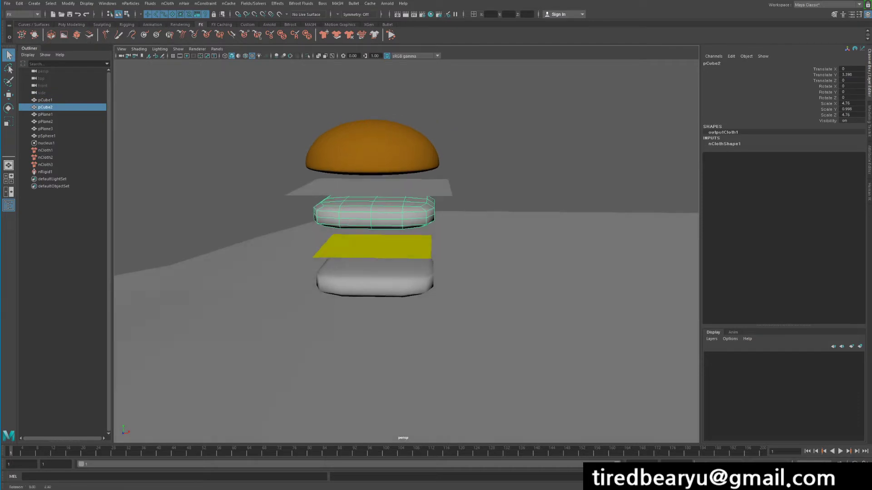
pyautogui.hotkey('ctrl', 'a')
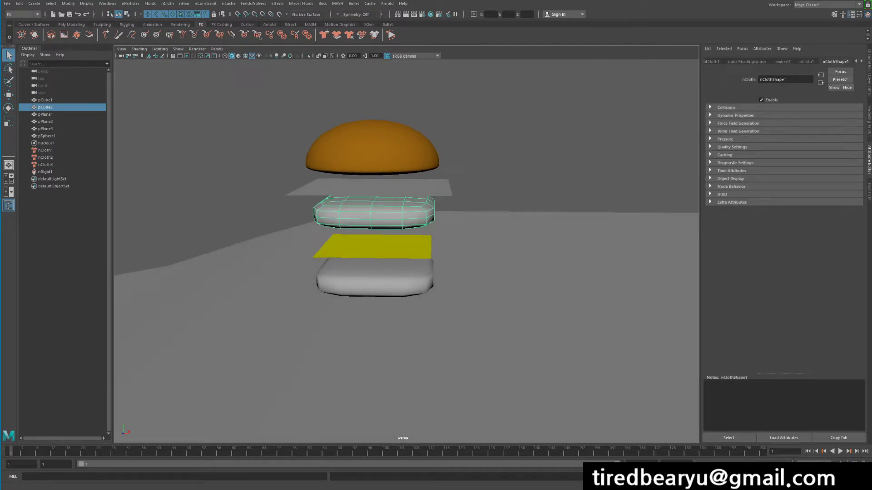
pyautogui.click(735, 115)
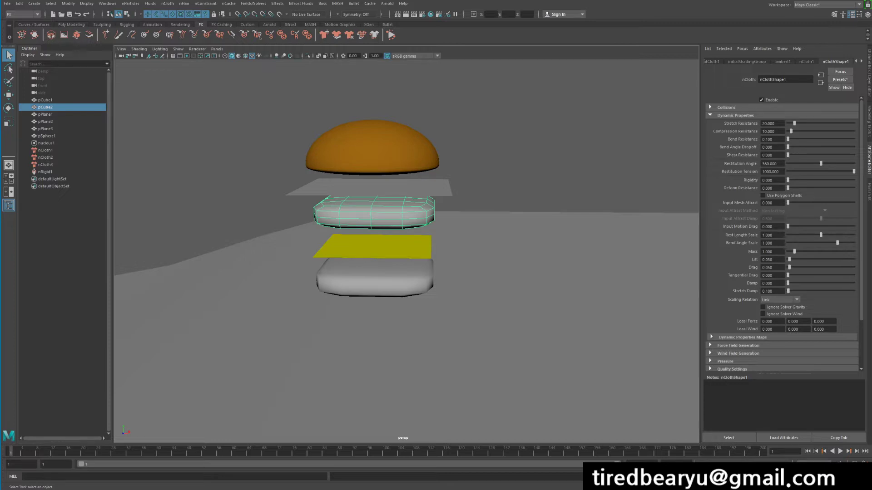
pyautogui.doubleClick(768, 139)
pyautogui.write('10')
pyautogui.press('Return')
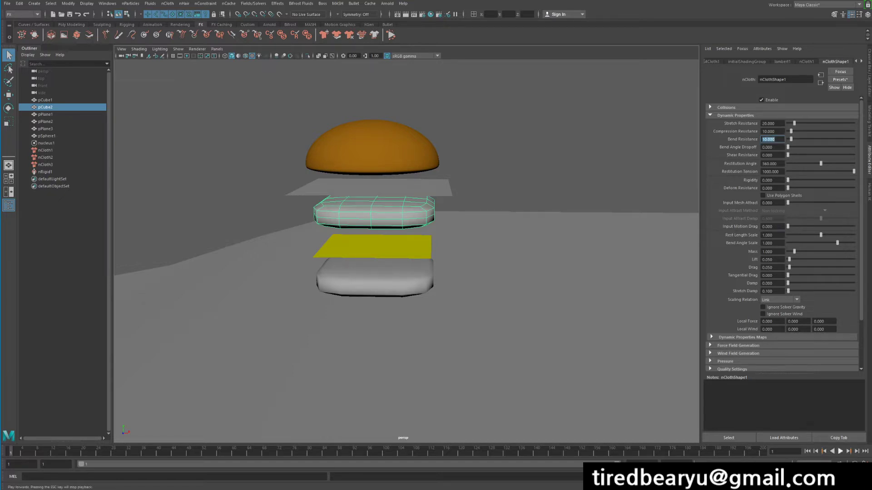
pyautogui.click(840, 451)
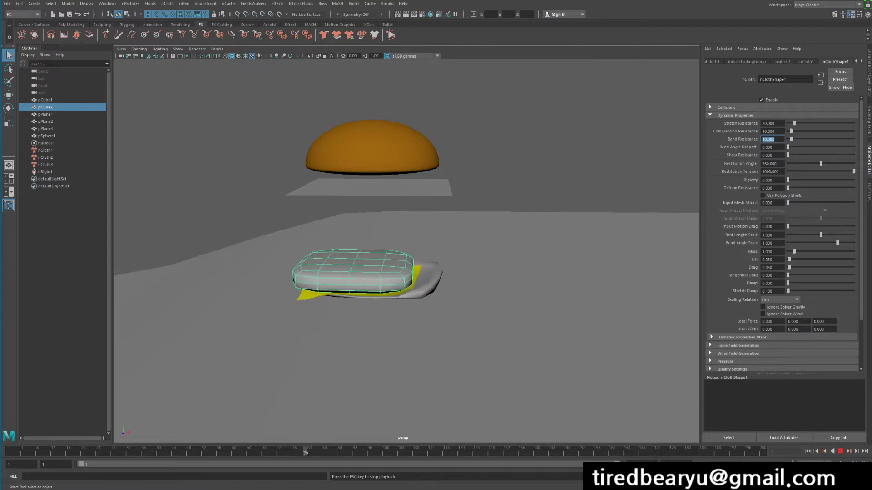
pyautogui.click(840, 451)
pyautogui.click(807, 451)
# Step: Set the bottom bun's nCloth Bend Resistance to 10 and test the simulation again, returning to the first frame
pyautogui.click(375, 279)
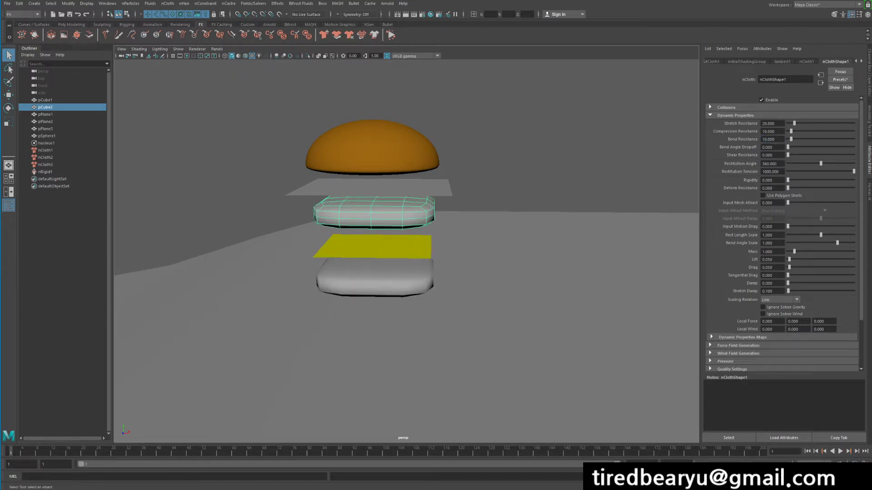
pyautogui.doubleClick(767, 140)
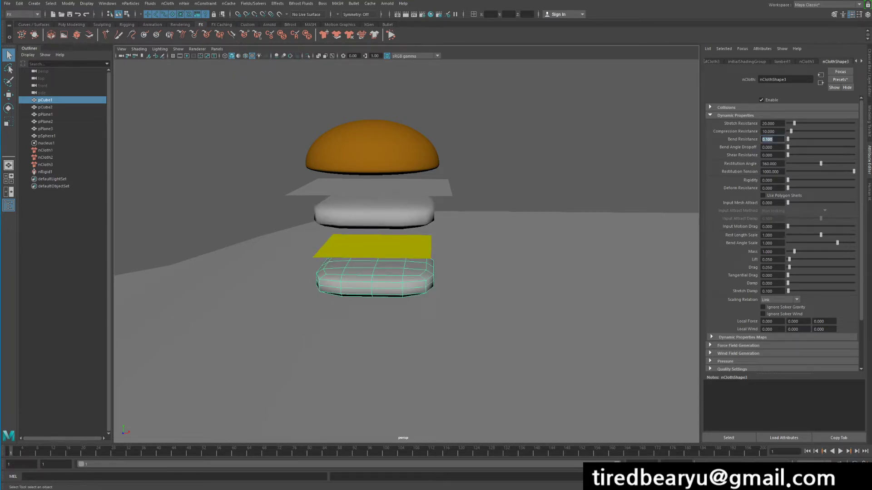
pyautogui.write('10')
pyautogui.press('Return')
pyautogui.click(840, 451)
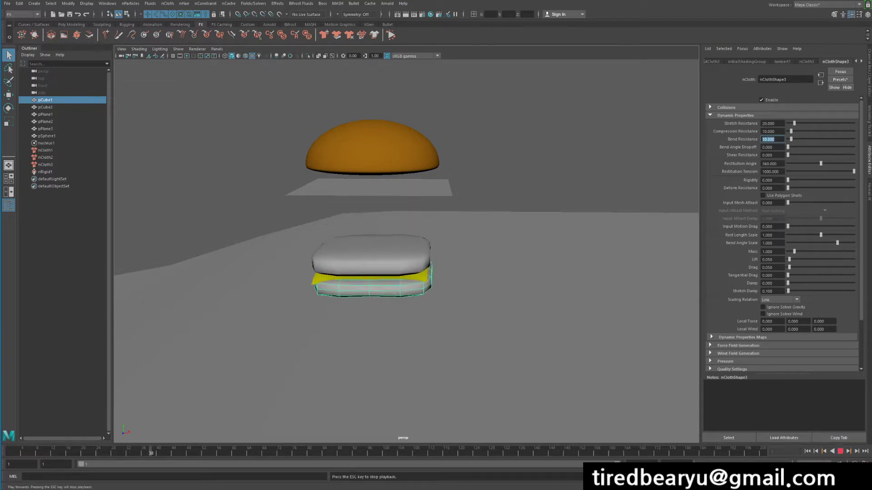
pyautogui.click(350, 258)
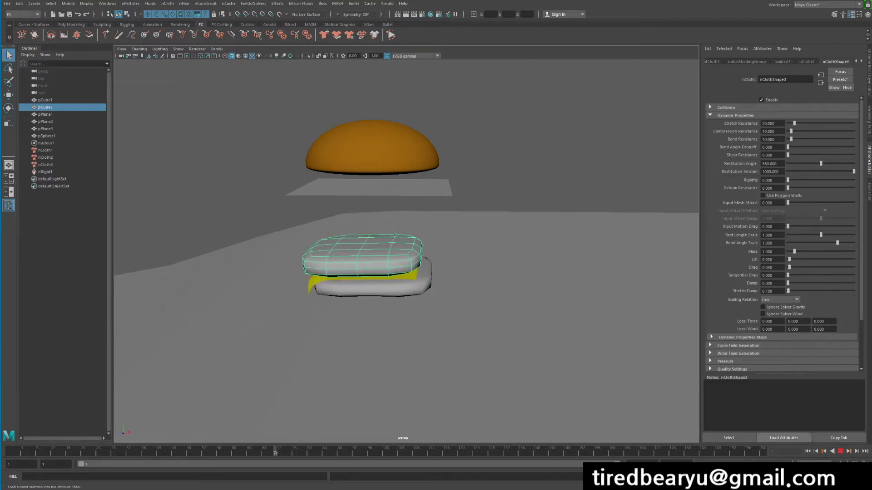
pyautogui.click(840, 451)
pyautogui.click(808, 452)
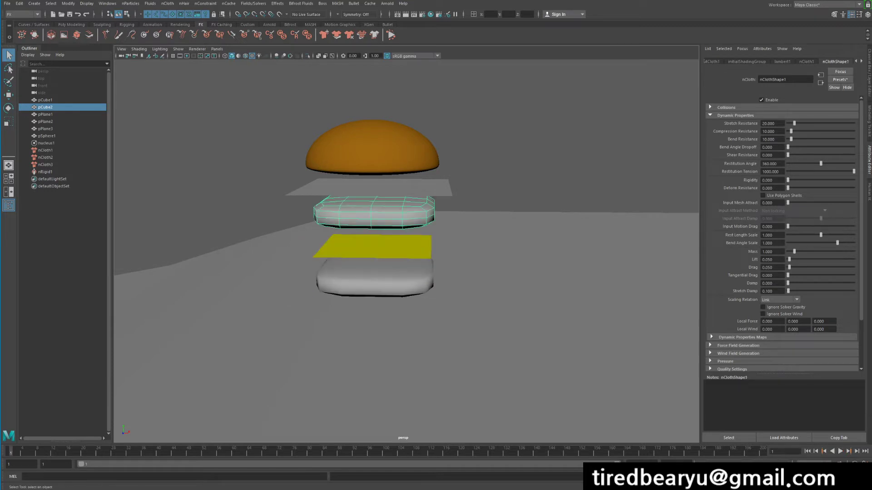
# Step: Set the yellow cheese plane's nCloth Bend Resistance to 2 and play the simulation to test it, returning to the first frame
pyautogui.click(373, 247)
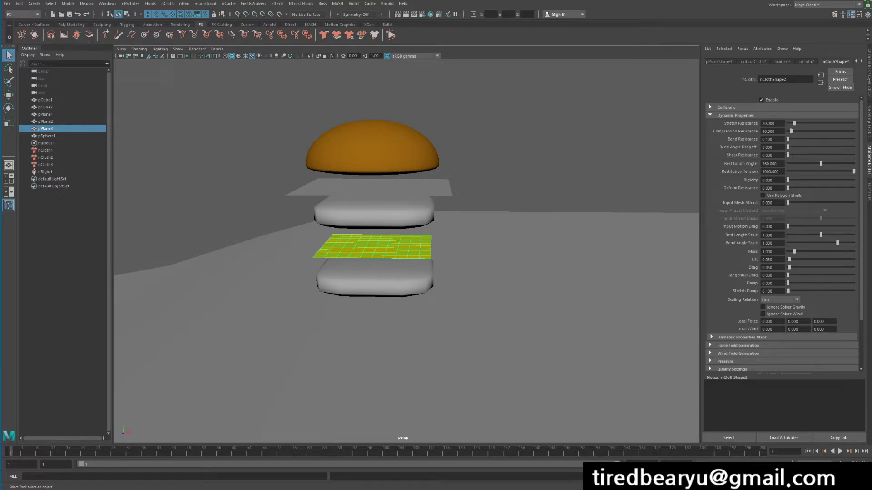
pyautogui.click(374, 214)
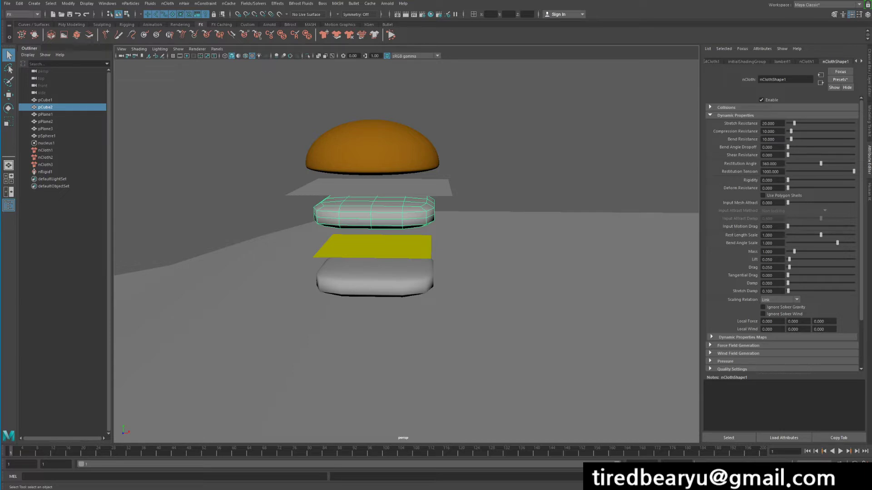
pyautogui.click(373, 247)
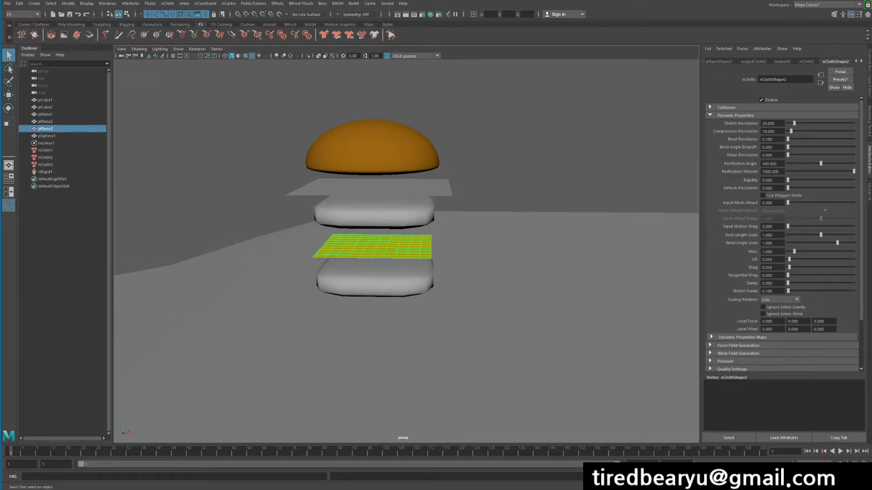
pyautogui.doubleClick(767, 139)
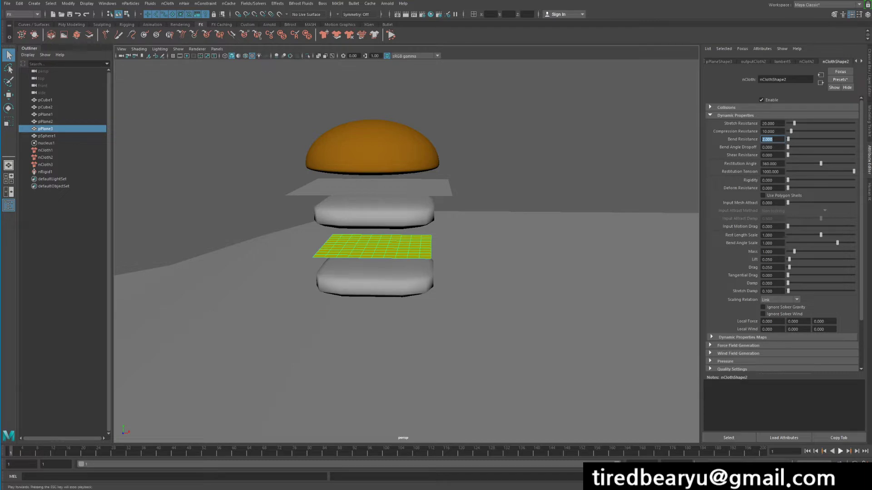
pyautogui.click(840, 451)
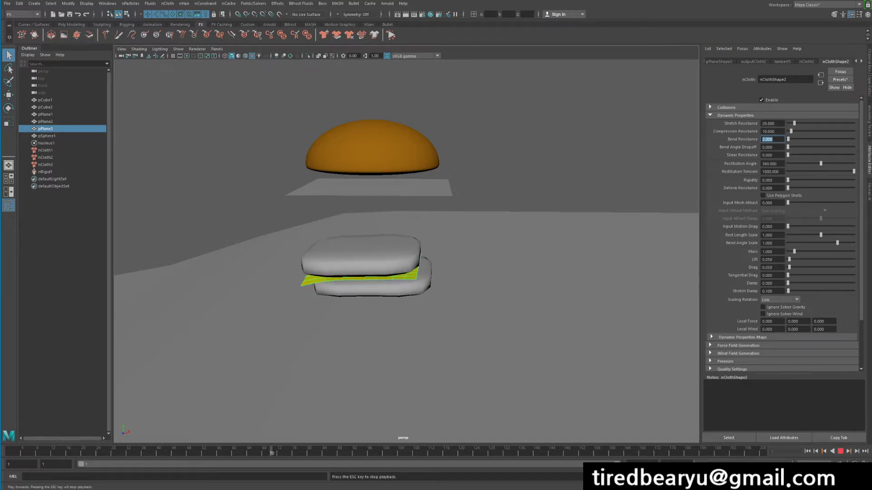
pyautogui.click(840, 451)
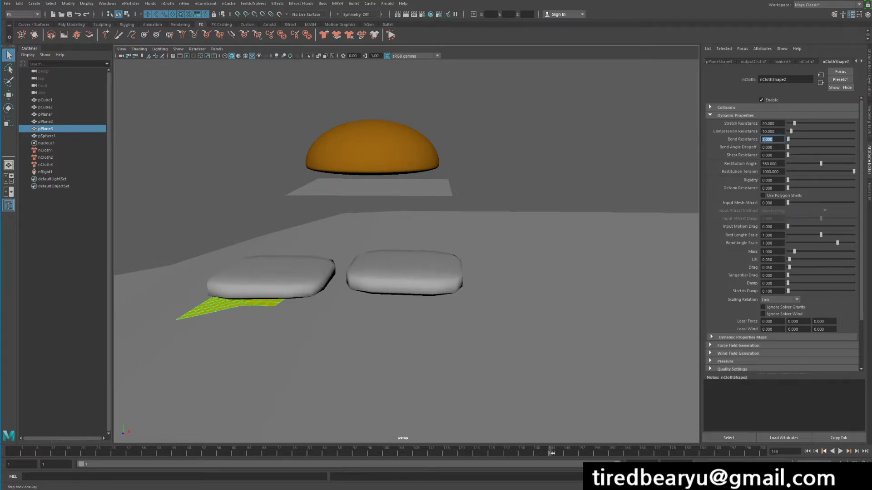
pyautogui.click(807, 452)
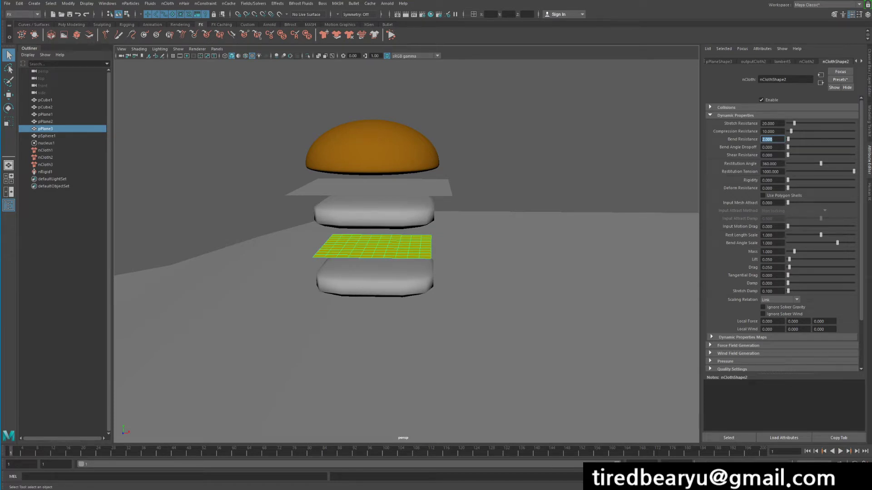
# Step: Set the cheese plane's collision Stickiness to 1 and play the simulation twice from the first frame to check the stacking
pyautogui.click(725, 108)
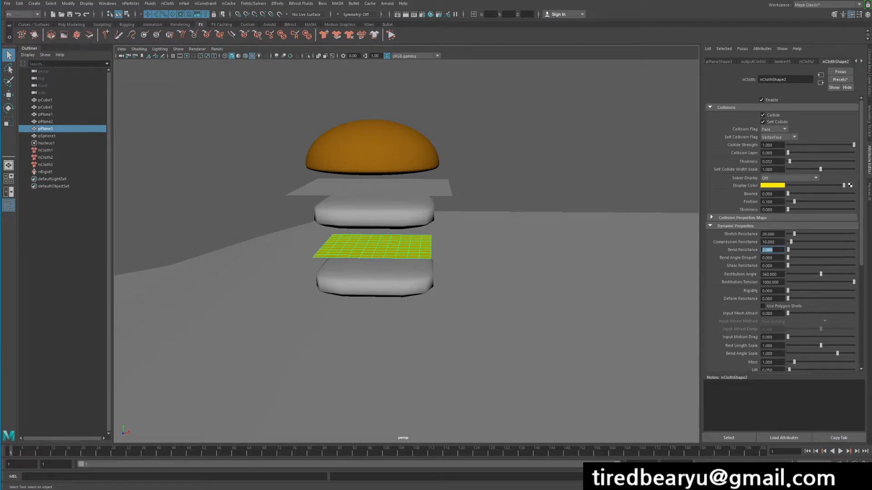
pyautogui.doubleClick(768, 210)
pyautogui.write('1')
pyautogui.press('Return')
pyautogui.click(840, 451)
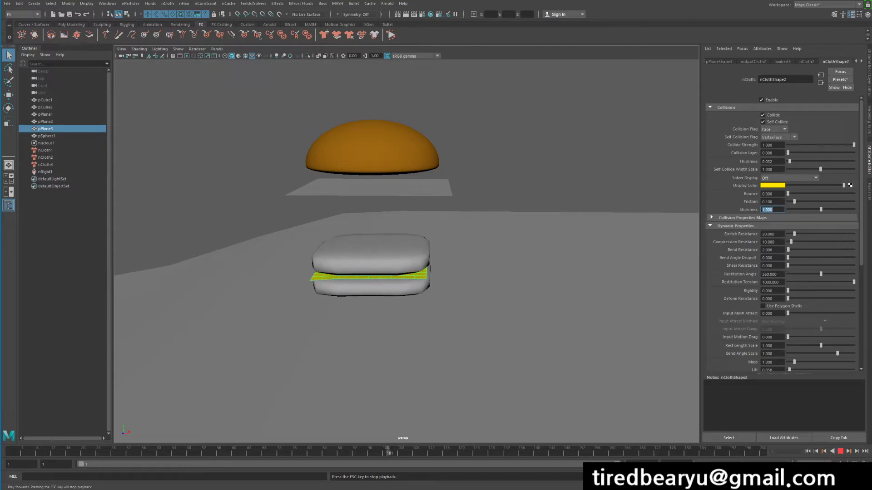
pyautogui.press('Escape')
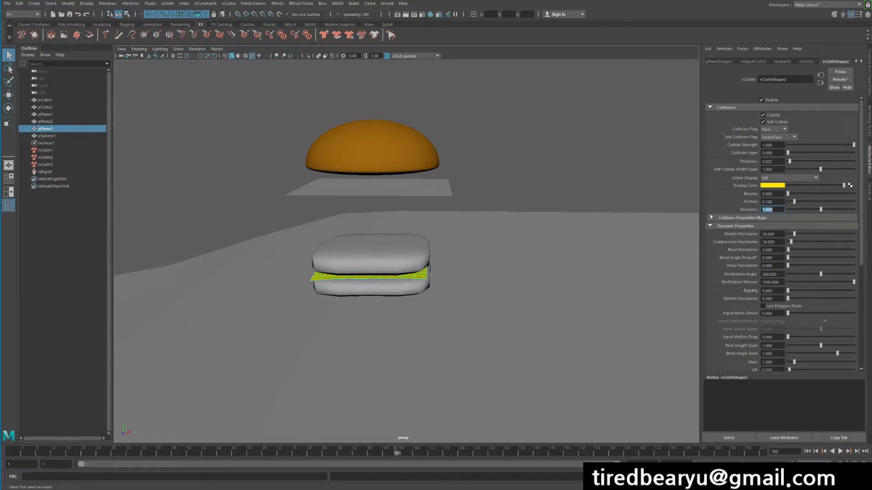
pyautogui.click(807, 451)
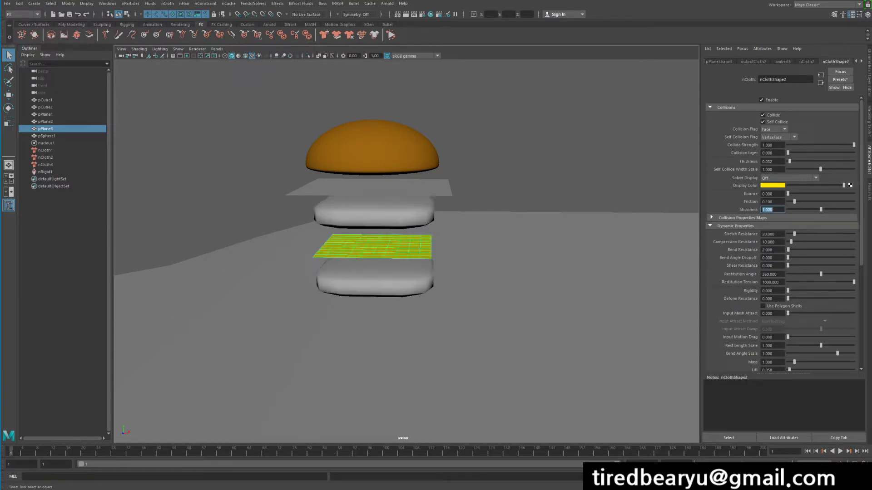
pyautogui.click(841, 452)
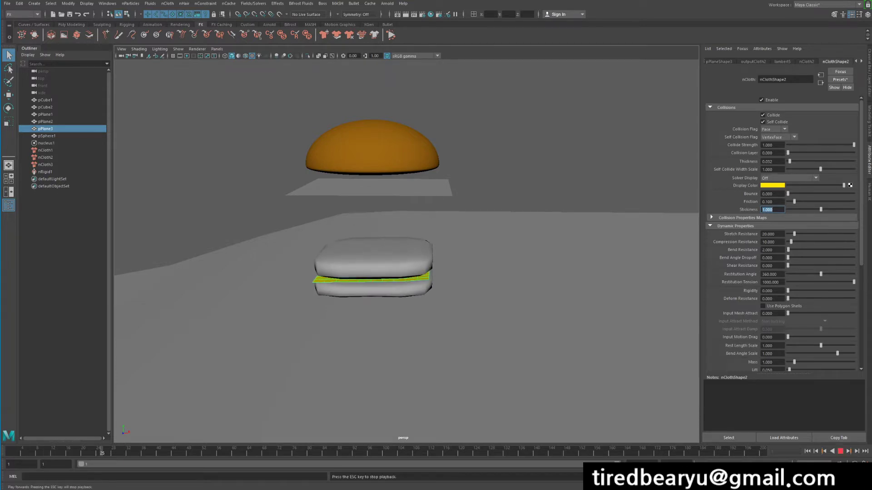
pyautogui.press('Escape')
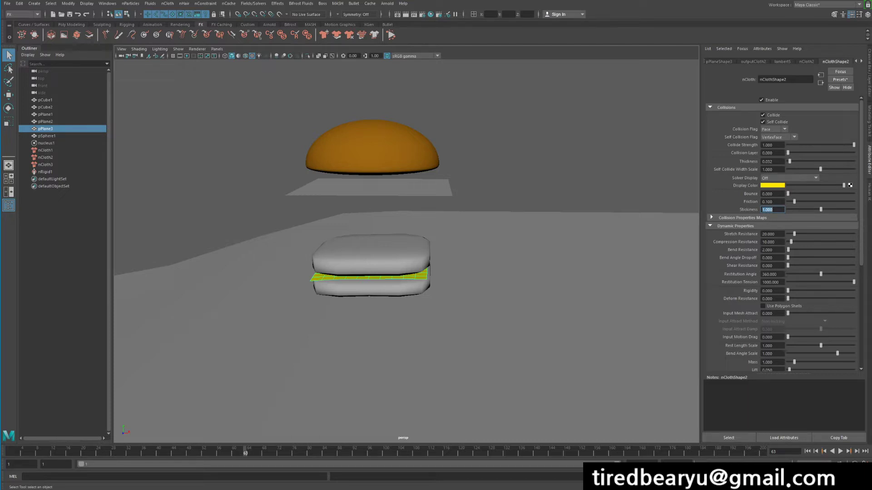
# Step: Raise the collision Friction on the patty and set the bottom bun's to 0.5, then replay the simulation from the first frame
pyautogui.click(370, 256)
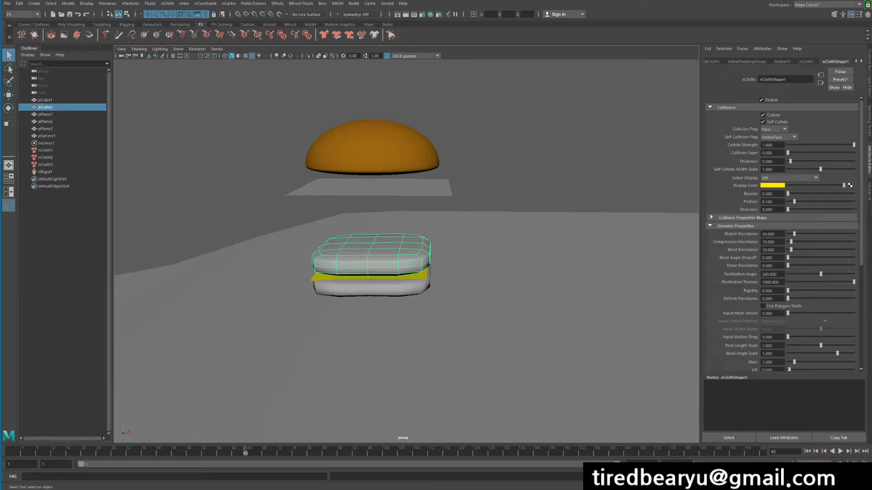
pyautogui.moveTo(822, 202); pyautogui.dragTo(827, 201)
pyautogui.click(371, 288)
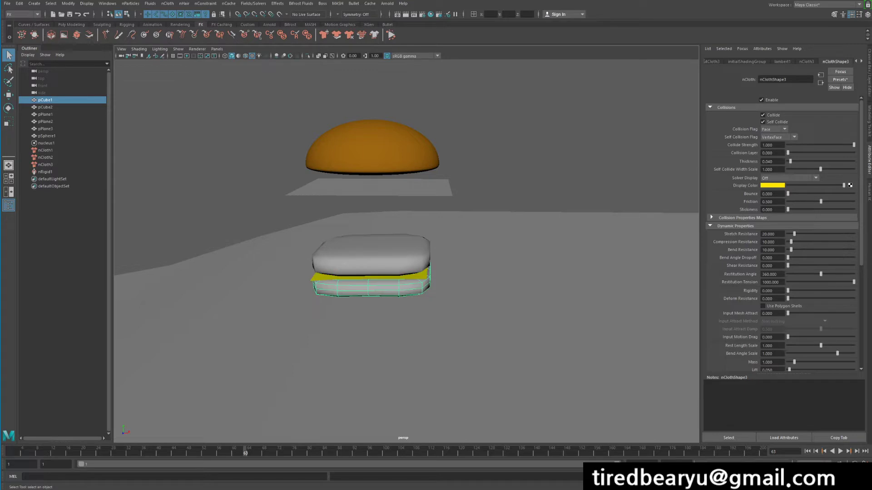
pyautogui.click(807, 452)
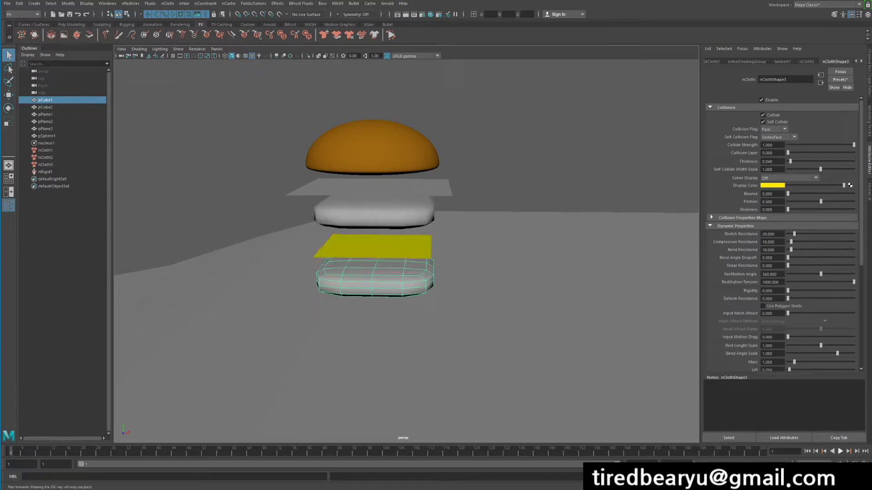
pyautogui.click(840, 451)
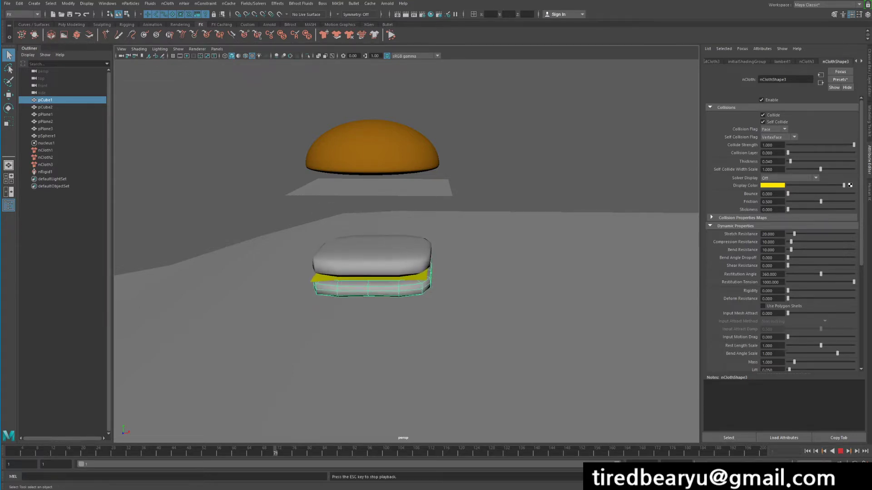
pyautogui.click(840, 451)
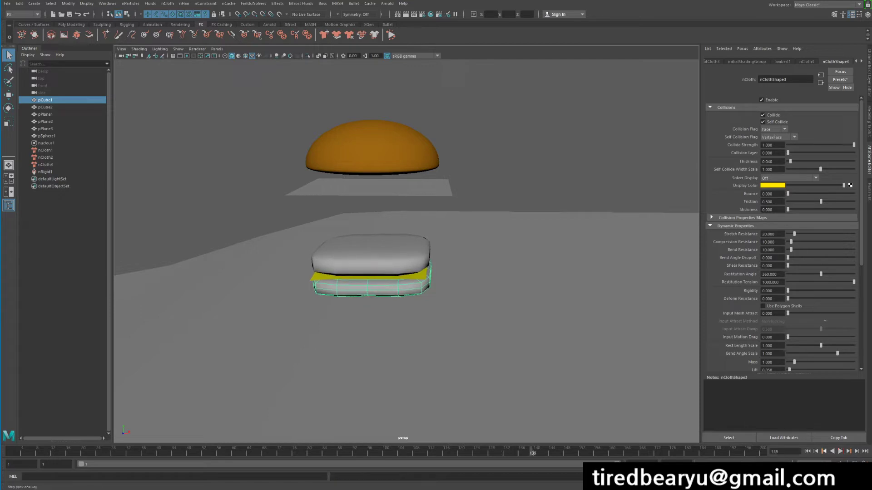
# Step: Set the patty's nCloth Bend Angle Dropoff to 1 and play the simulation from the first frame to test it, then rewind
pyautogui.click(807, 452)
pyautogui.click(375, 216)
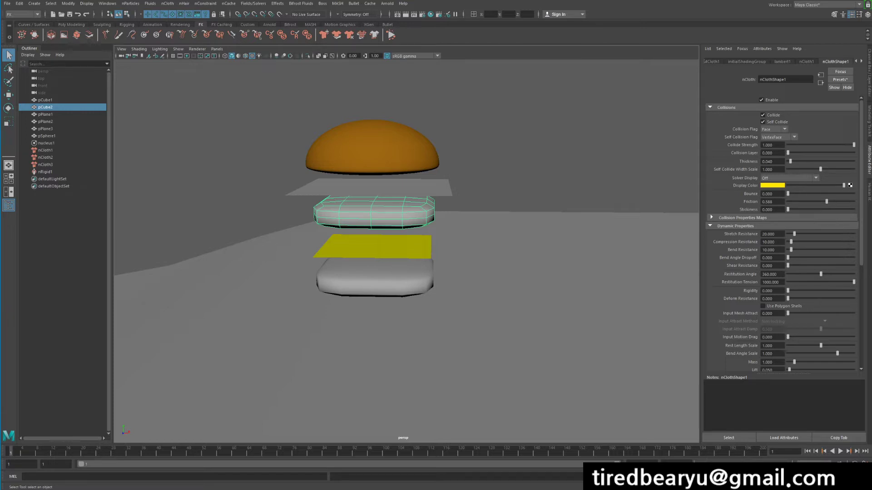
pyautogui.keyDown('alt'); pyautogui.moveTo(390, 245); pyautogui.dragTo(464, 267); pyautogui.keyUp('alt')
pyautogui.press('f')
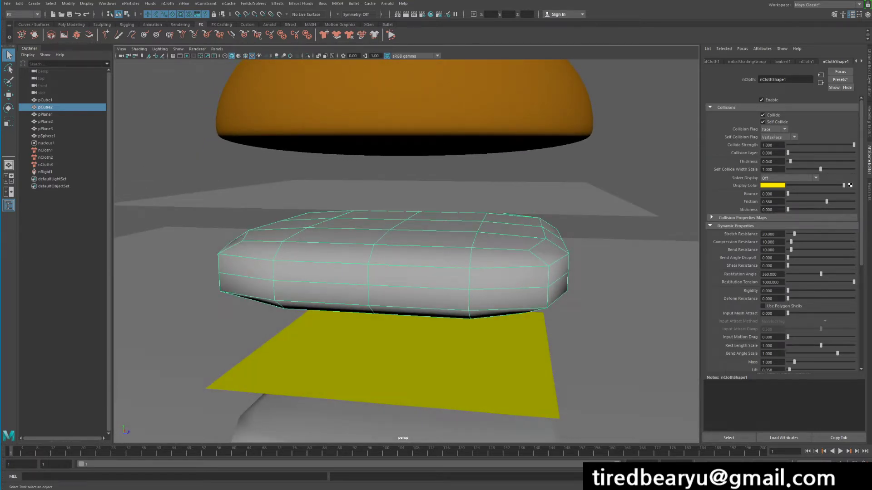
pyautogui.keyDown('alt'); pyautogui.moveTo(436, 273); pyautogui.dragTo(417, 273); pyautogui.keyUp('alt')
pyautogui.scroll(-2, 414, 293)
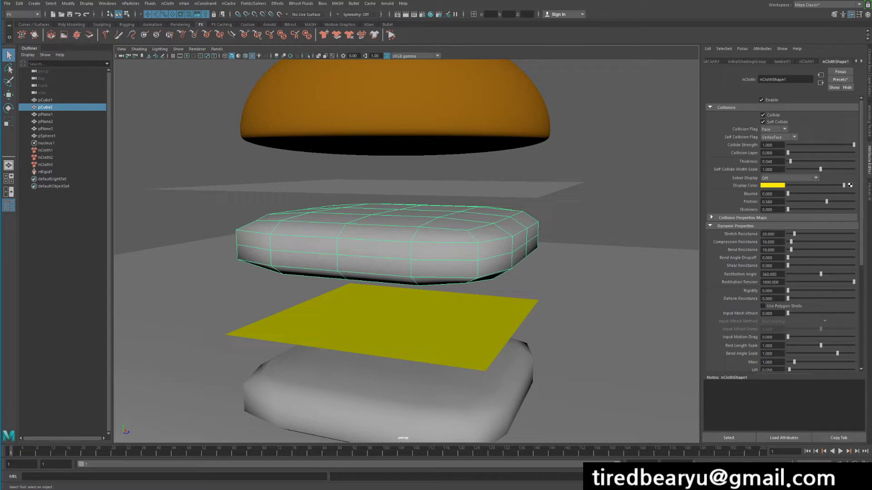
pyautogui.doubleClick(767, 258)
pyautogui.write('1')
pyautogui.press('Return')
pyautogui.click(840, 451)
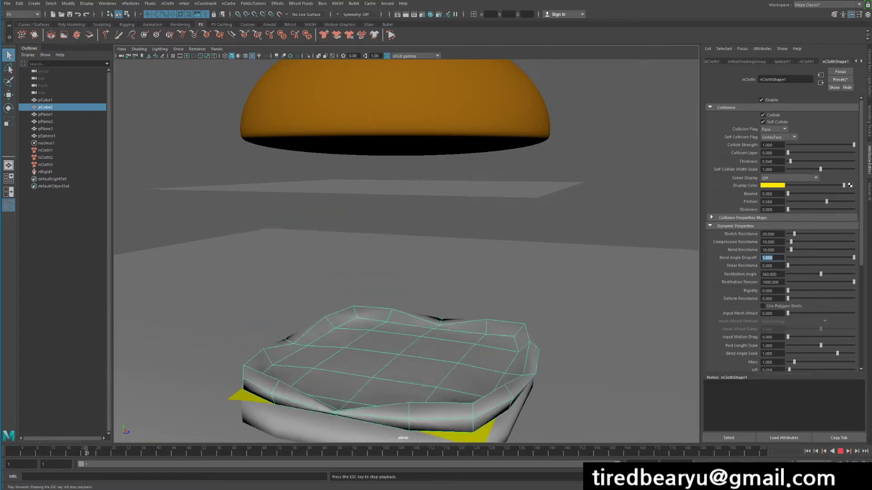
pyautogui.press('Escape')
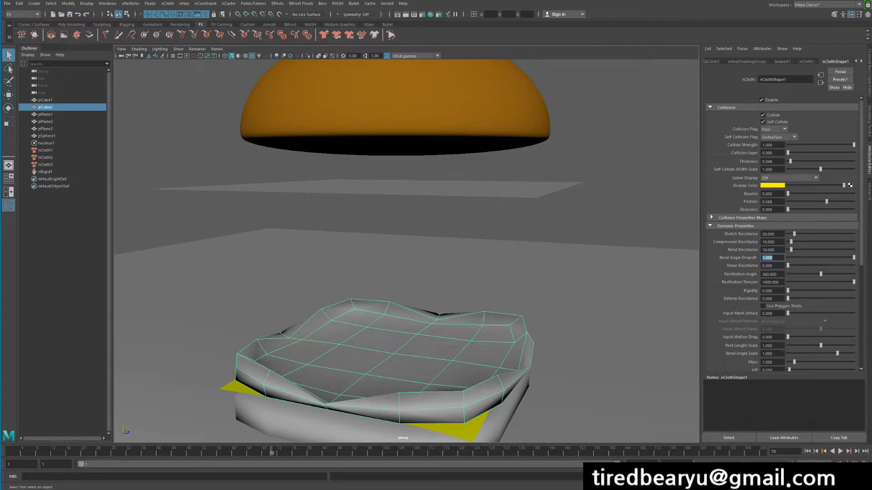
pyautogui.keyDown('alt'); pyautogui.moveTo(399, 254); pyautogui.dragTo(423, 231); pyautogui.keyUp('alt')
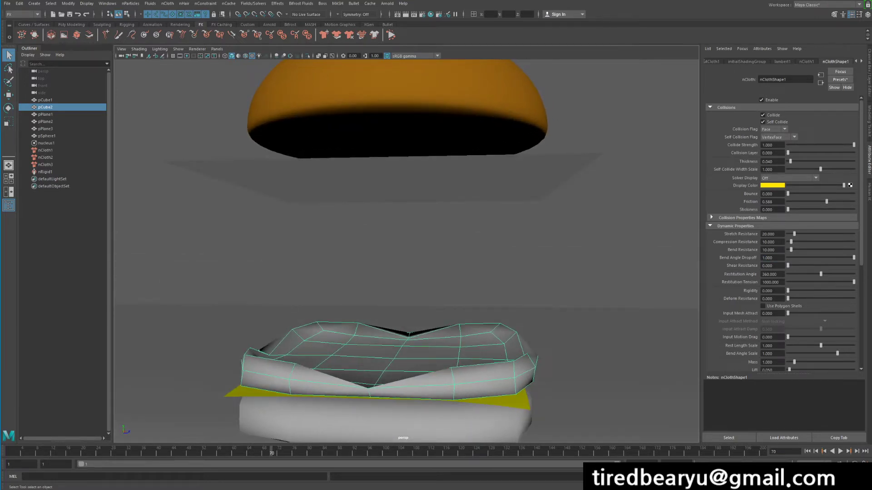
pyautogui.click(806, 451)
# Step: Lower the patty's Bend Angle Dropoff to about 0.137 and replay the simulation from the first frame
pyautogui.keyDown('alt'); pyautogui.moveTo(422, 241); pyautogui.dragTo(399, 245); pyautogui.keyUp('alt')
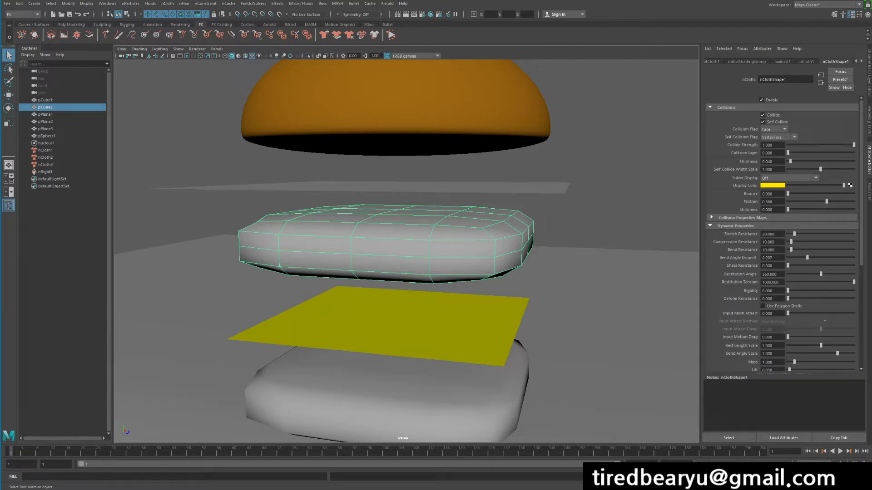
pyautogui.moveTo(807, 257); pyautogui.dragTo(797, 257)
pyautogui.click(840, 451)
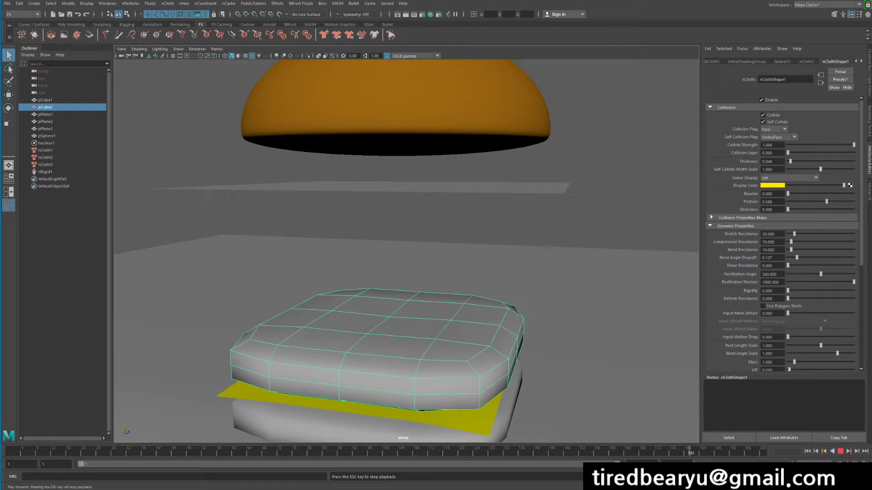
pyautogui.click(840, 451)
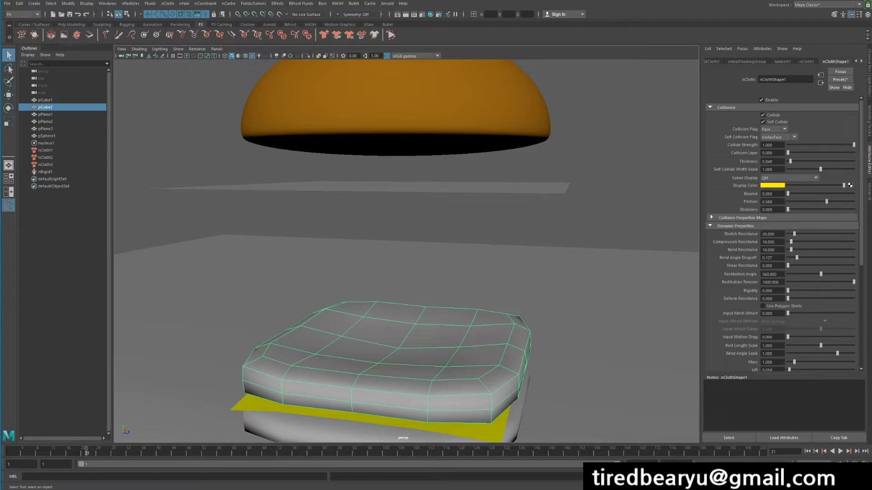
# Step: Reset the patty's Bend Angle Dropoff to 0 and replay the simulation from the first frame
pyautogui.moveTo(791, 258); pyautogui.dragTo(787, 257)
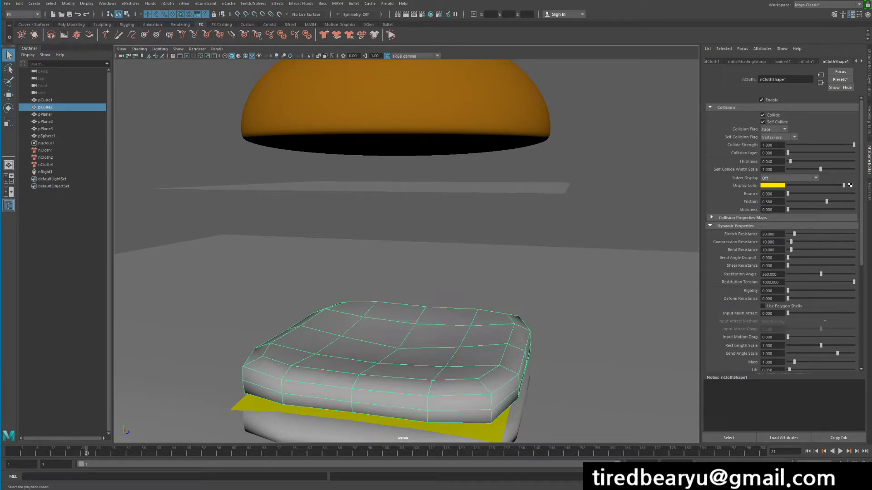
pyautogui.click(807, 451)
pyautogui.click(840, 451)
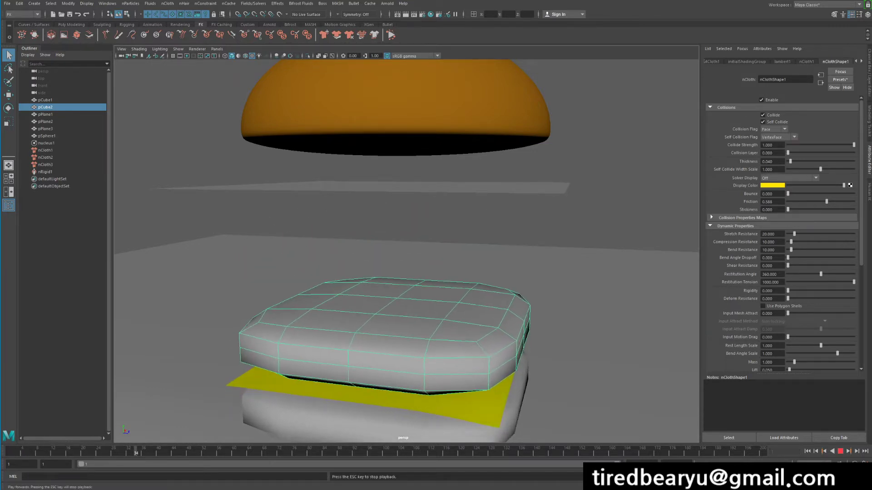
pyautogui.click(839, 451)
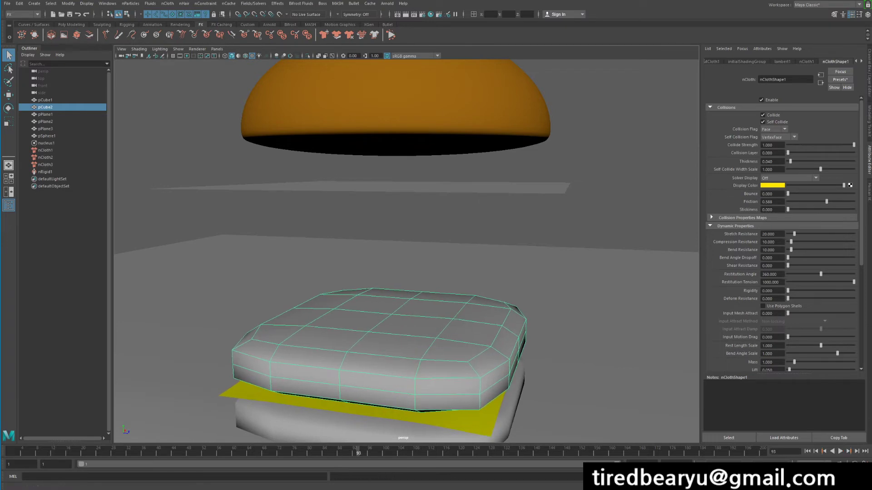
# Step: Turn the orange dome of the top bun into an nCloth object
pyautogui.keyDown('alt'); pyautogui.moveTo(409, 254); pyautogui.dragTo(377, 272); pyautogui.keyUp('alt')
pyautogui.scroll(-5, 400, 255)
pyautogui.click(399, 168)
pyautogui.moveTo(400, 181)
pyautogui.keyDown('alt'); pyautogui.mouseDown()
pyautogui.moveTo(377, 222)
pyautogui.moveTo(385, 168)
pyautogui.moveTo(397, 193)
pyautogui.mouseUp(); pyautogui.keyUp('alt')
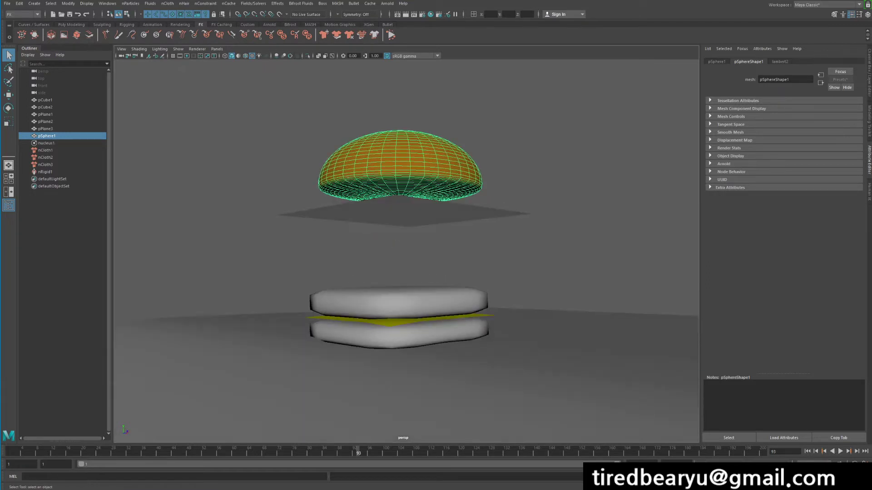
pyautogui.click(399, 302)
pyautogui.keyDown('alt'); pyautogui.moveTo(399, 290); pyautogui.dragTo(364, 311); pyautogui.keyUp('alt')
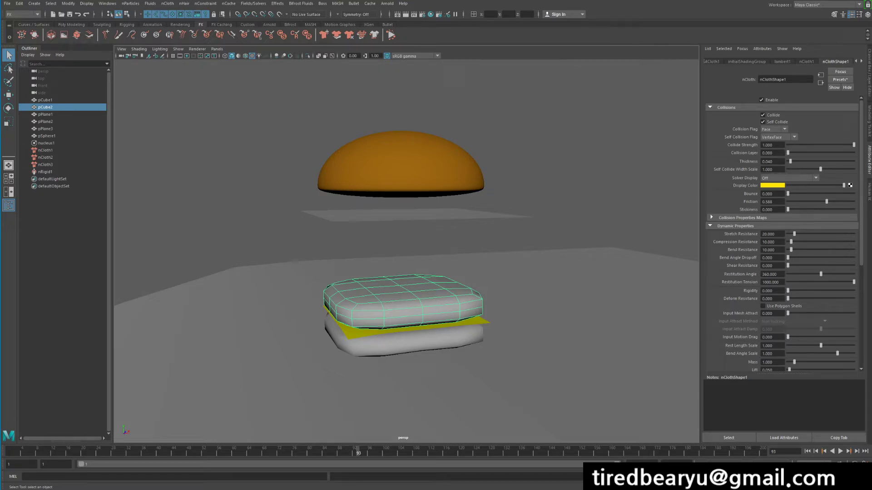
pyautogui.click(400, 168)
pyautogui.keyDown('alt'); pyautogui.moveTo(400, 172); pyautogui.dragTo(402, 205); pyautogui.keyUp('alt')
pyautogui.scroll(4, 395, 254)
pyautogui.scroll(-2, 402, 204)
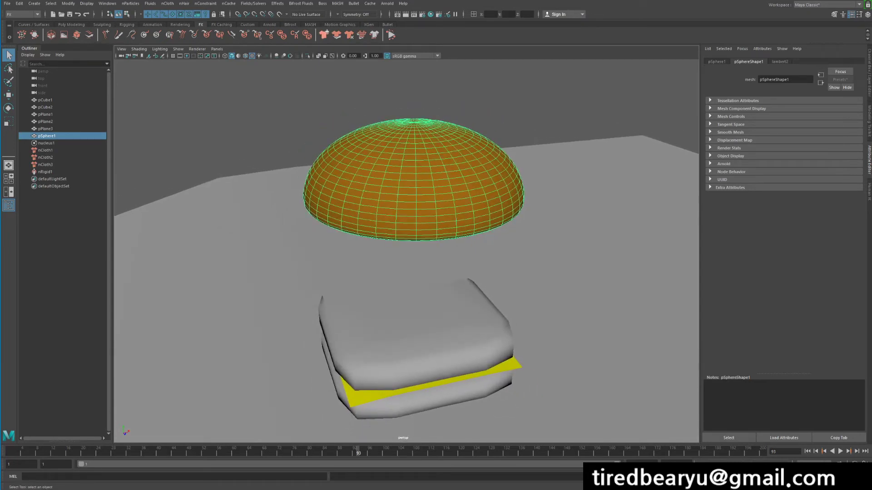
pyautogui.click(324, 35)
pyautogui.keyDown('alt'); pyautogui.moveTo(372, 195); pyautogui.dragTo(373, 172); pyautogui.keyUp('alt')
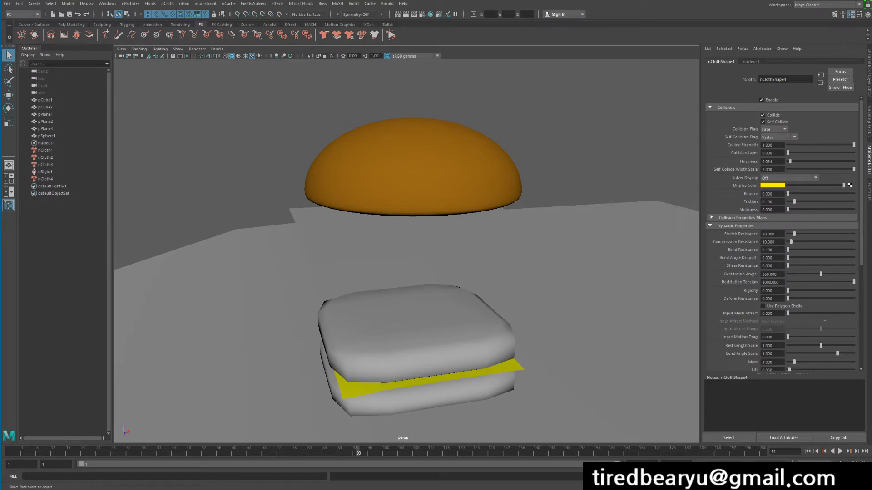
# Step: Play the simulation from the first frame to check how the top bun lands, returning to the first frame
pyautogui.click(840, 452)
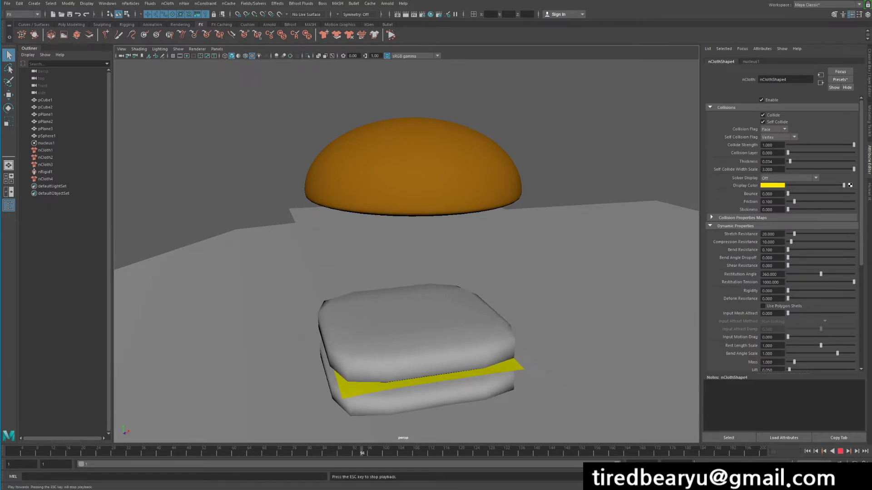
pyautogui.click(840, 451)
pyautogui.click(807, 452)
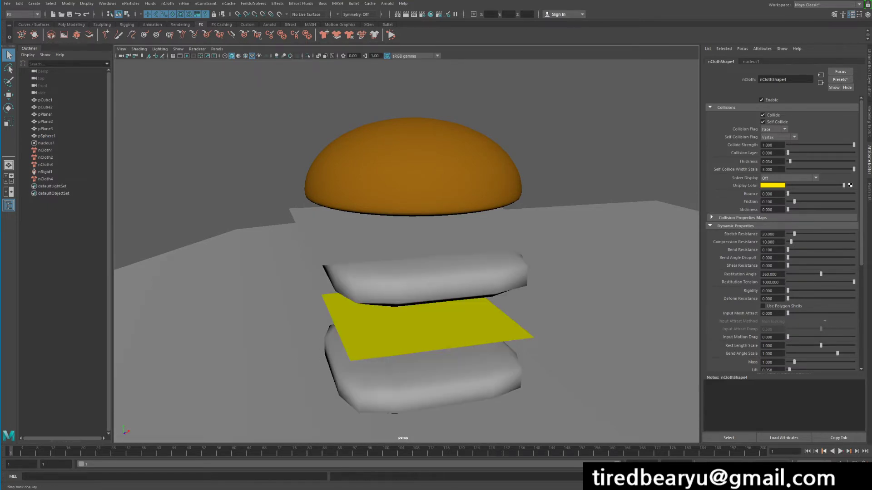
pyautogui.click(840, 452)
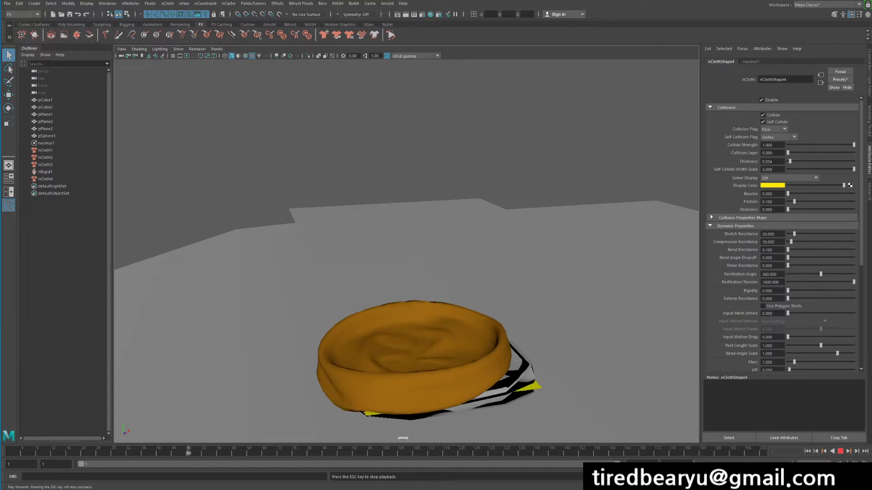
pyautogui.click(840, 451)
pyautogui.click(808, 452)
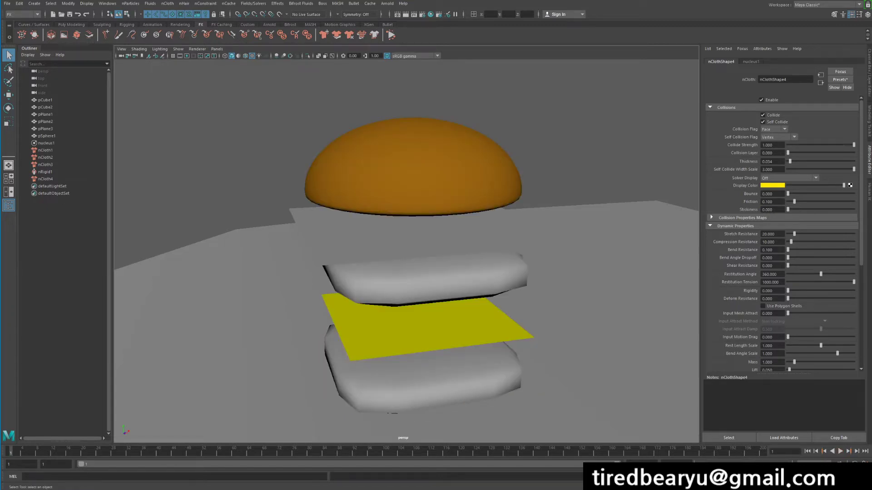
# Step: Raise the top bun's nCloth Bend Resistance to about 20.9 and play the simulation to test it
pyautogui.click(413, 168)
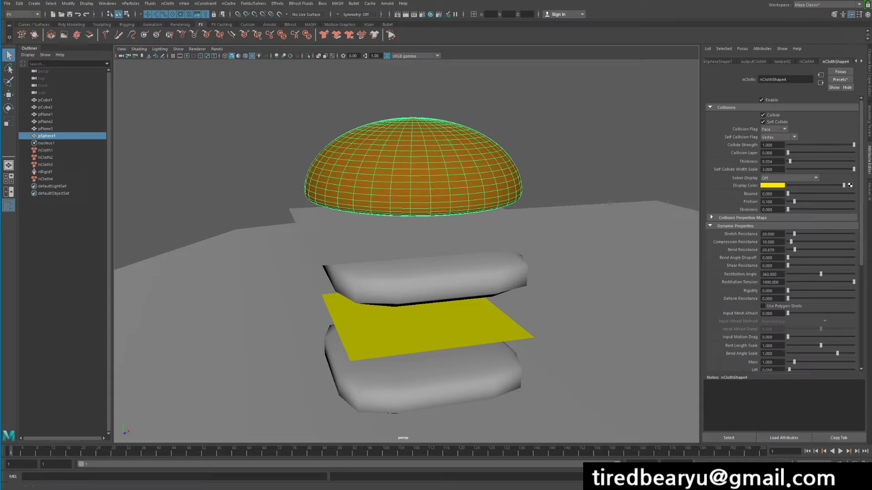
pyautogui.click(840, 451)
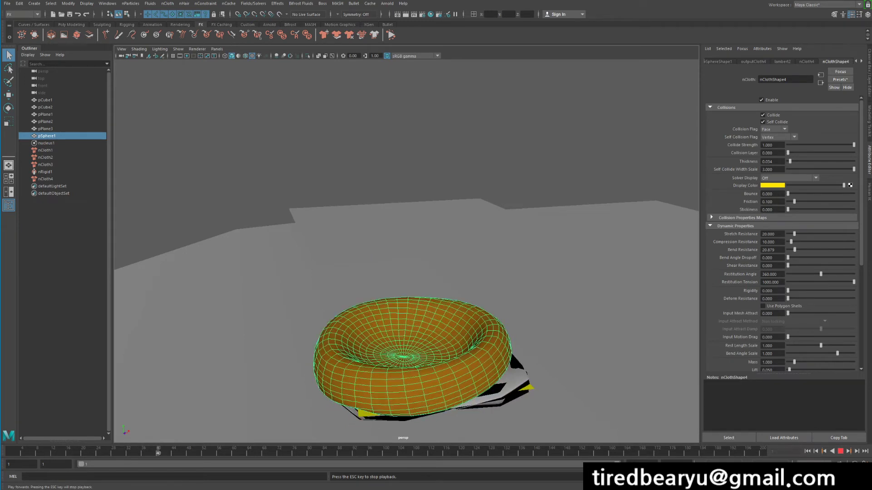
pyautogui.press('Escape')
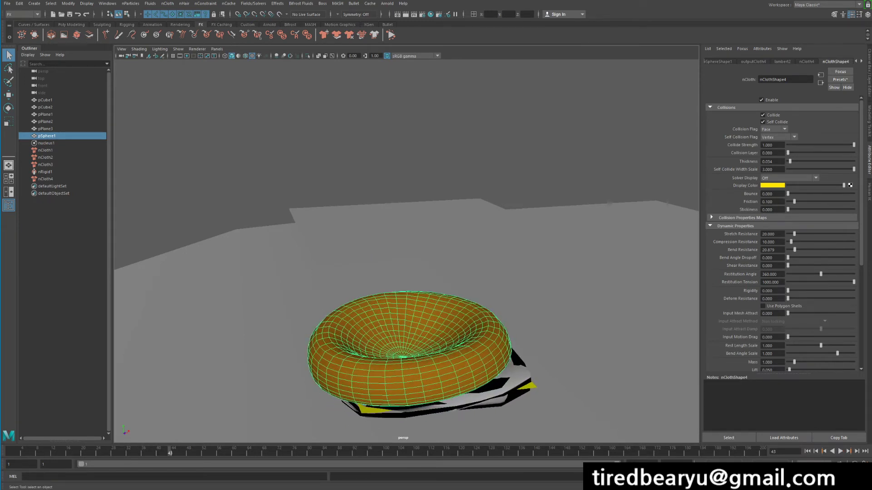
# Step: Raise the top bun's Bend Resistance to about 57.1 and replay the simulation from the first frame
pyautogui.moveTo(794, 250); pyautogui.dragTo(806, 249)
pyautogui.click(808, 451)
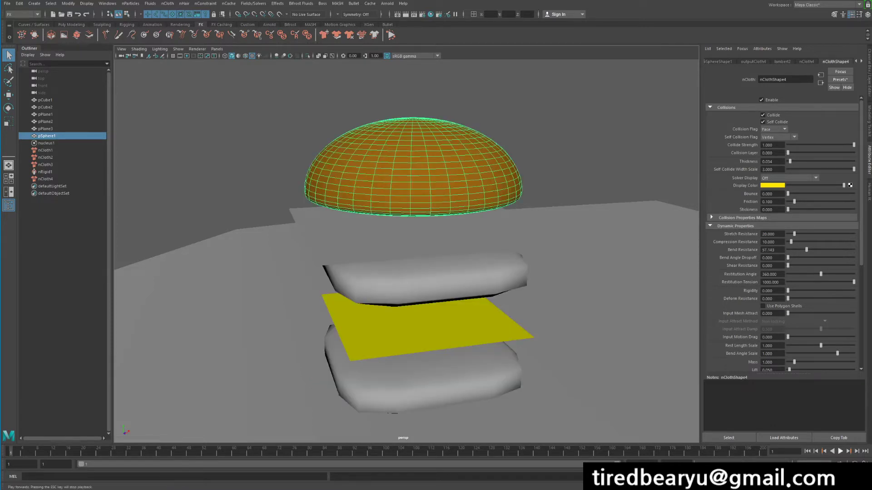
pyautogui.click(840, 451)
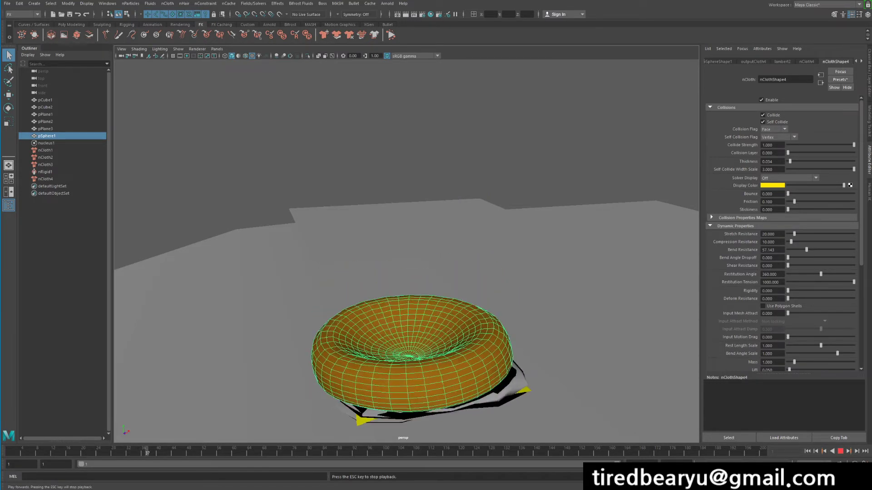
pyautogui.press('Escape')
# Step: Raise the top bun's Bend Resistance to 200, replay the simulation from the first frame and rewind
pyautogui.moveTo(807, 249); pyautogui.dragTo(853, 250)
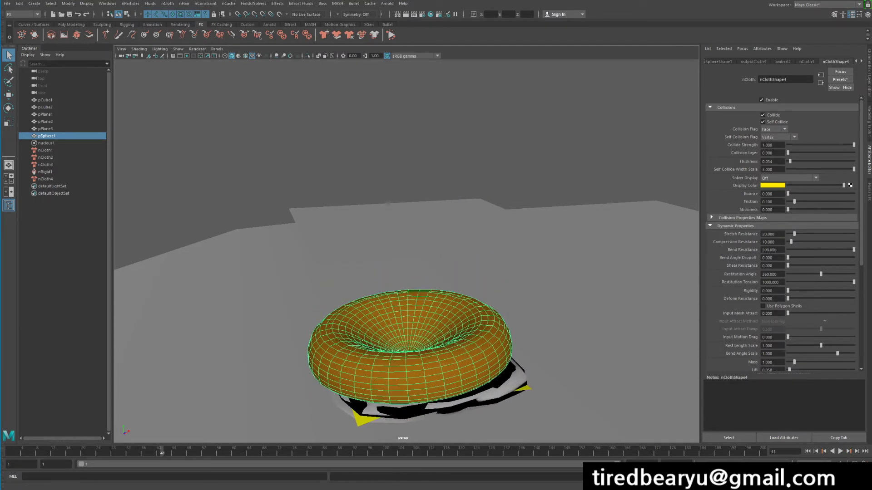
pyautogui.click(807, 451)
pyautogui.click(840, 451)
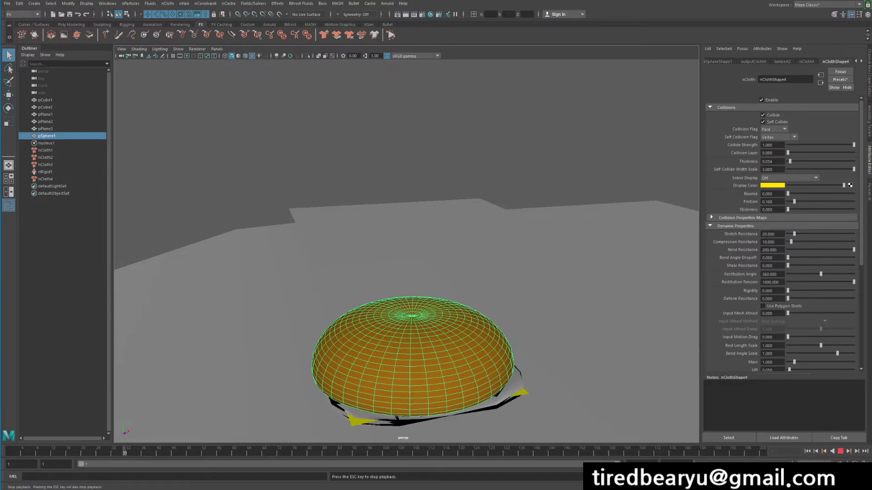
pyautogui.click(840, 451)
pyautogui.click(807, 451)
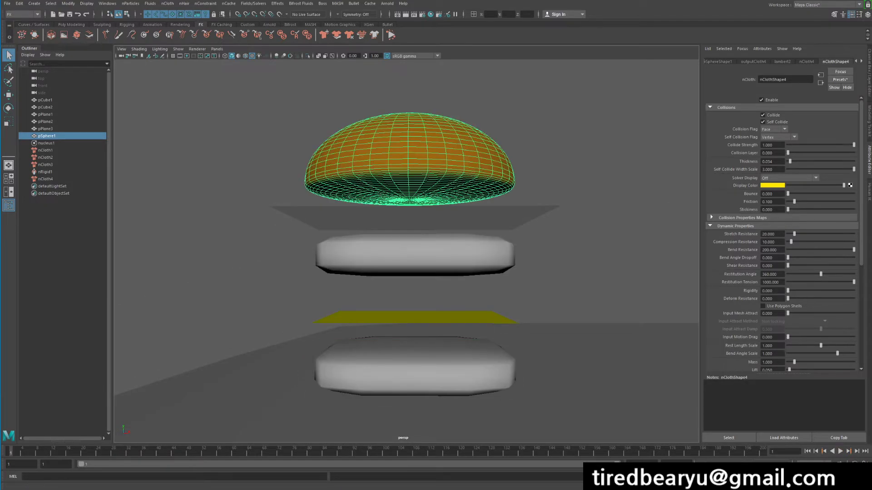
# Step: Set the top bun's nCloth Mass to 0.05 and play the simulation from the first frame to test it
pyautogui.scroll(-3, 781, 227)
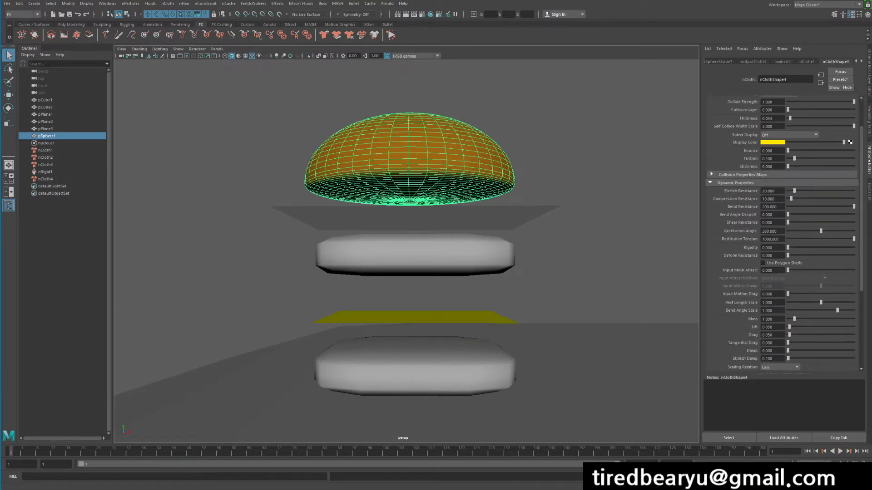
pyautogui.keyDown('alt'); pyautogui.moveTo(522, 255); pyautogui.dragTo(525, 263); pyautogui.keyUp('alt')
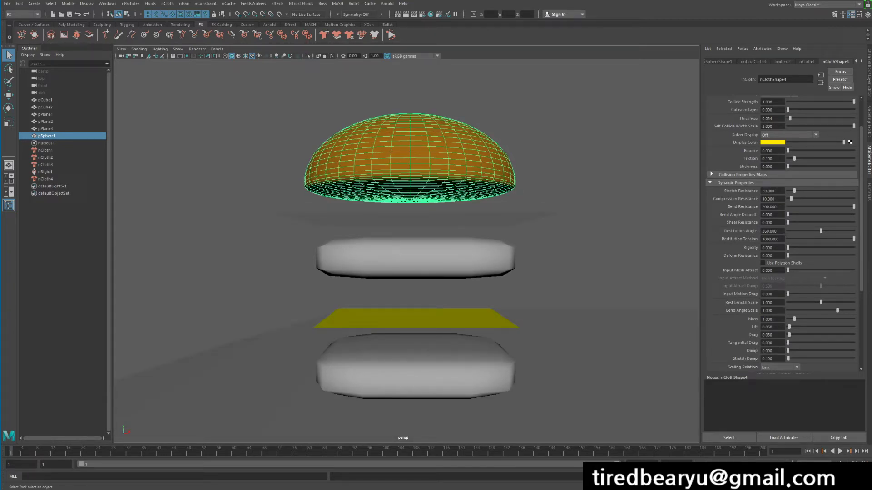
pyautogui.keyDown('alt'); pyautogui.moveTo(522, 254); pyautogui.dragTo(528, 270); pyautogui.keyUp('alt')
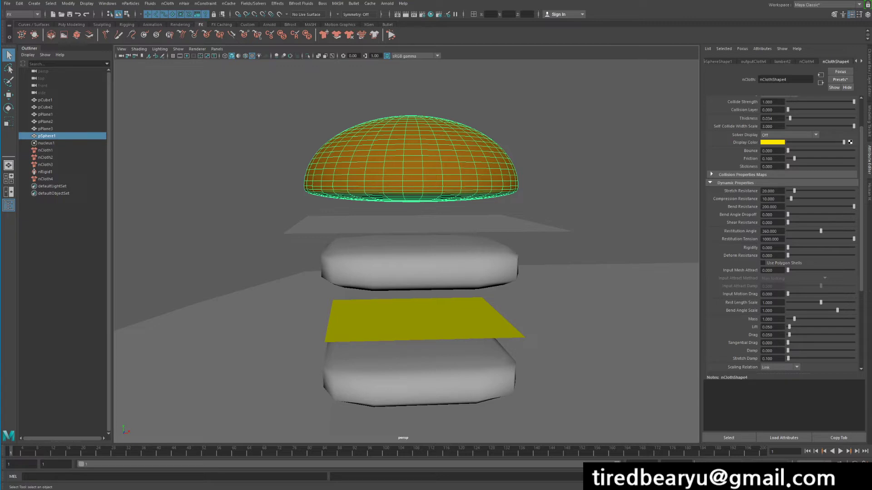
pyautogui.doubleClick(769, 319)
pyautogui.write('.05')
pyautogui.press('Return')
pyautogui.click(807, 452)
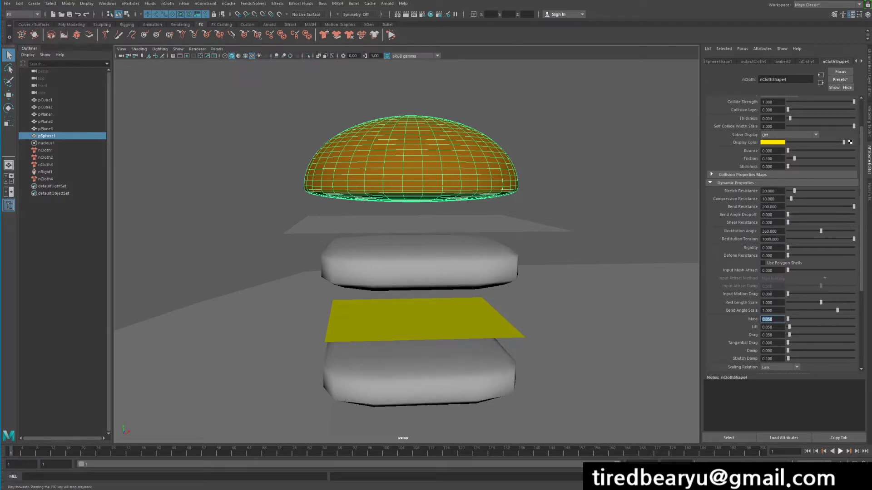
pyautogui.click(840, 452)
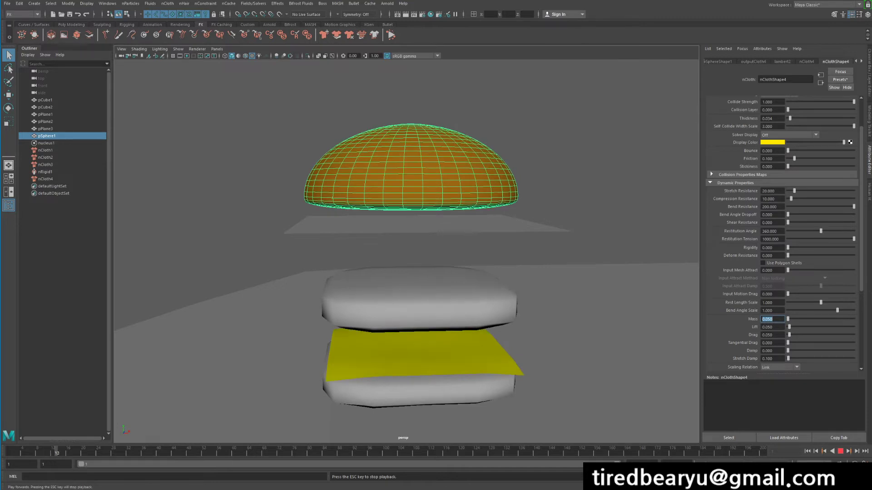
pyautogui.click(840, 451)
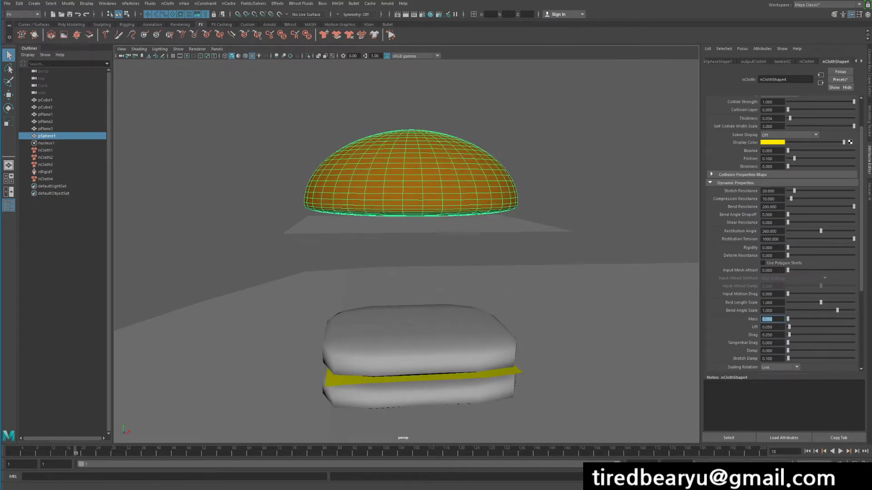
# Step: Lower the top bun's nCloth Bend Resistance to about 95.6, replay the simulation from the first frame and rewind
pyautogui.moveTo(854, 206); pyautogui.dragTo(819, 207)
pyautogui.click(807, 451)
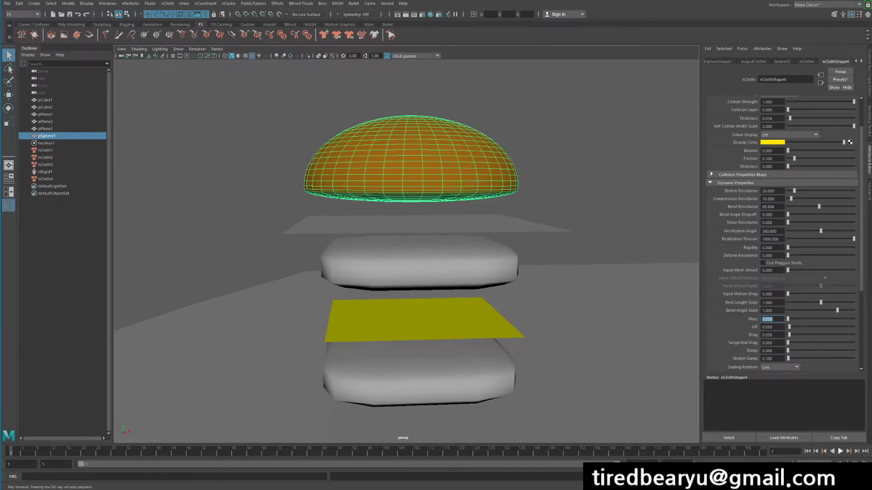
pyautogui.click(840, 451)
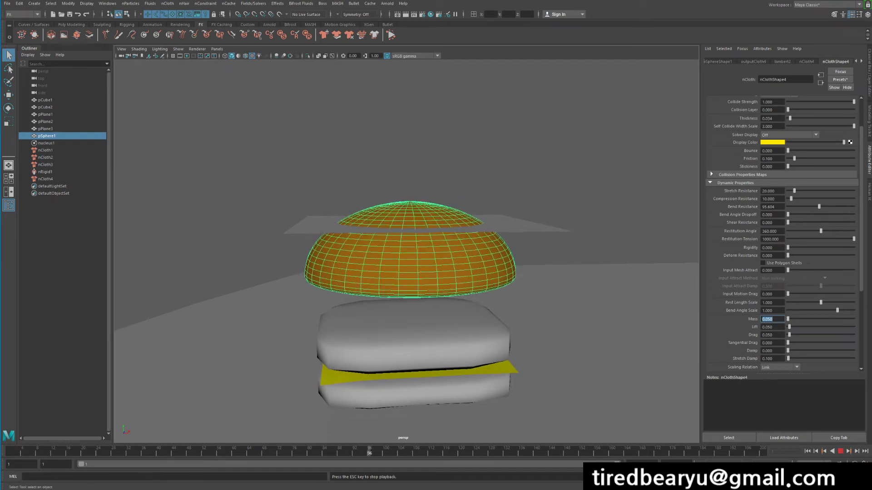
pyautogui.press('Escape')
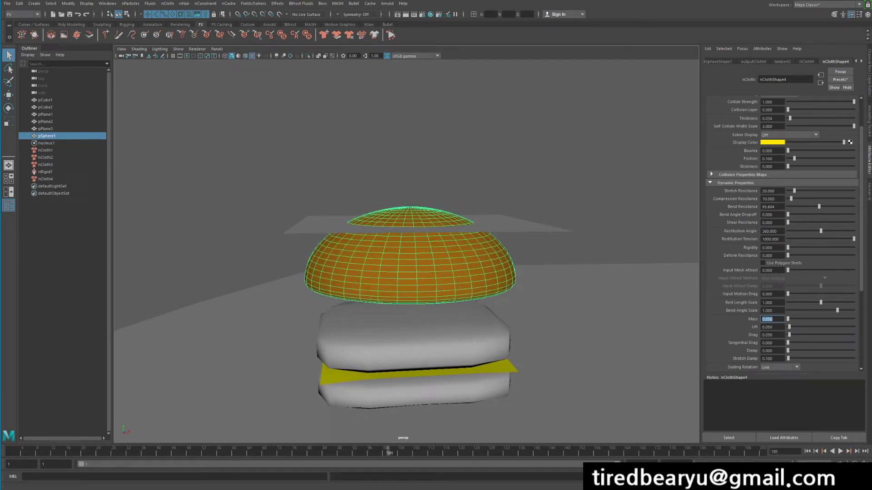
pyautogui.click(519, 225)
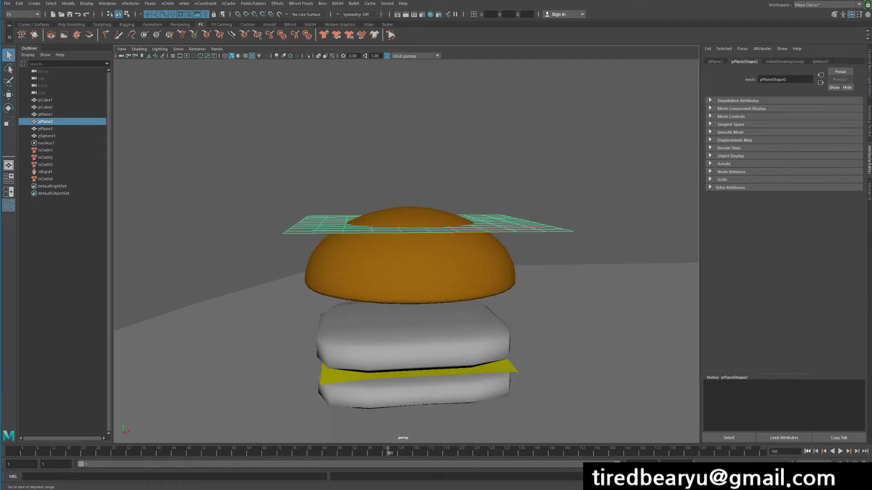
pyautogui.click(808, 452)
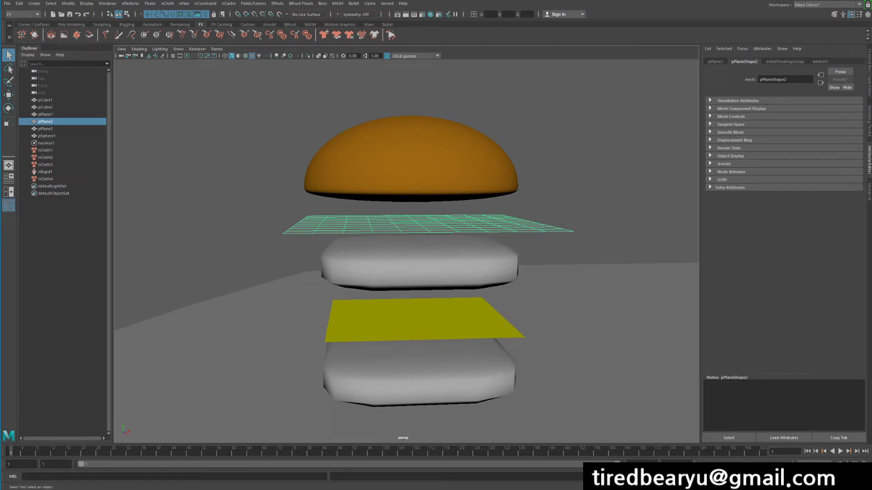
# Step: Extrude the thin plane beneath the top bun with a Local Translate Z of about 0.044 to give it thickness
pyautogui.click(609, 173)
pyautogui.click(473, 225)
pyautogui.moveTo(458, 219); pyautogui.dragTo(506, 208, button='right')
pyautogui.click(473, 231)
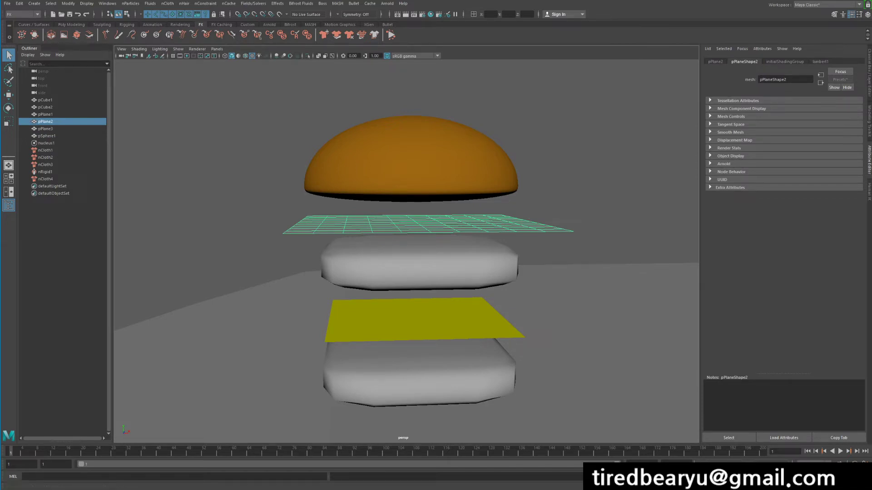
pyautogui.click(102, 25)
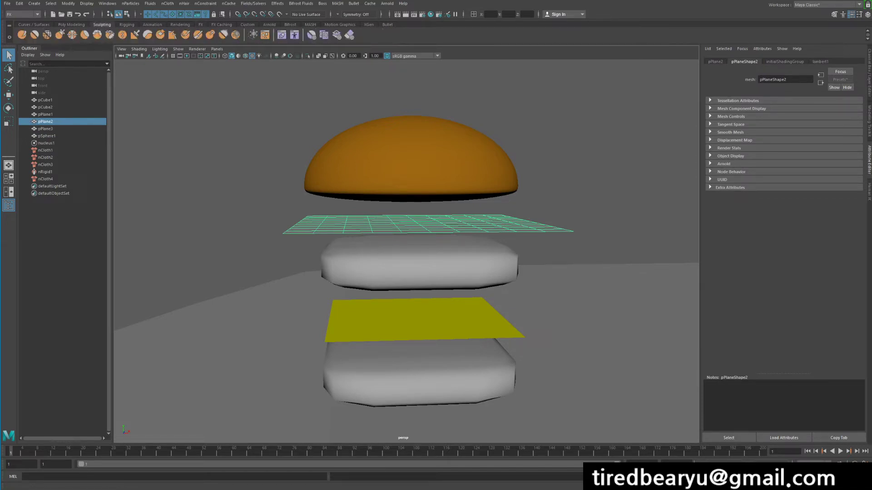
pyautogui.click(71, 25)
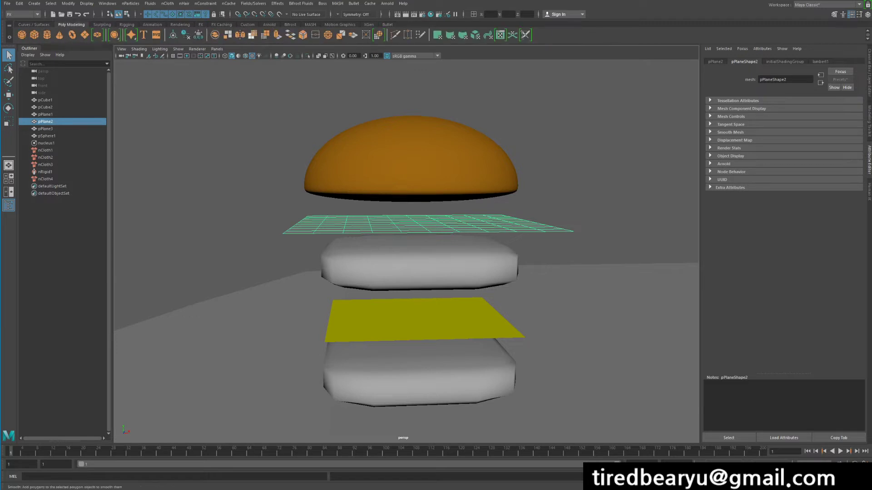
pyautogui.click(277, 35)
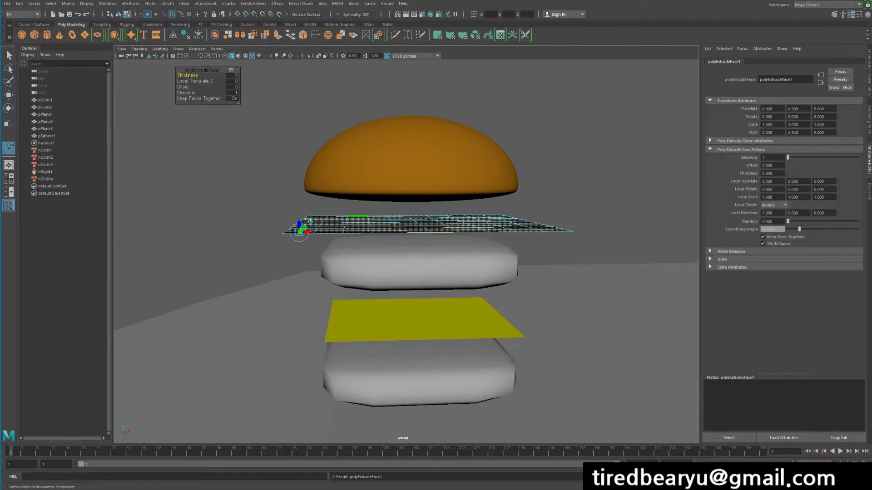
pyautogui.press('=')
pyautogui.press('=')
pyautogui.press('=')
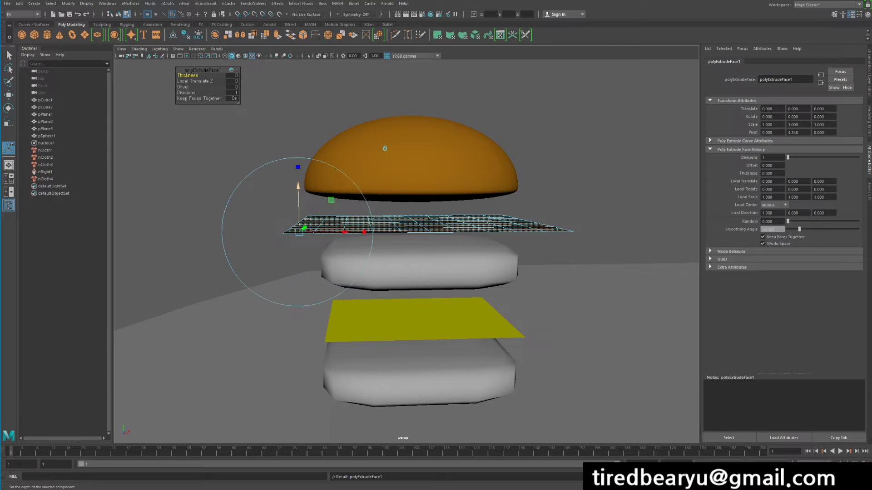
pyautogui.moveTo(297, 185); pyautogui.dragTo(298, 183)
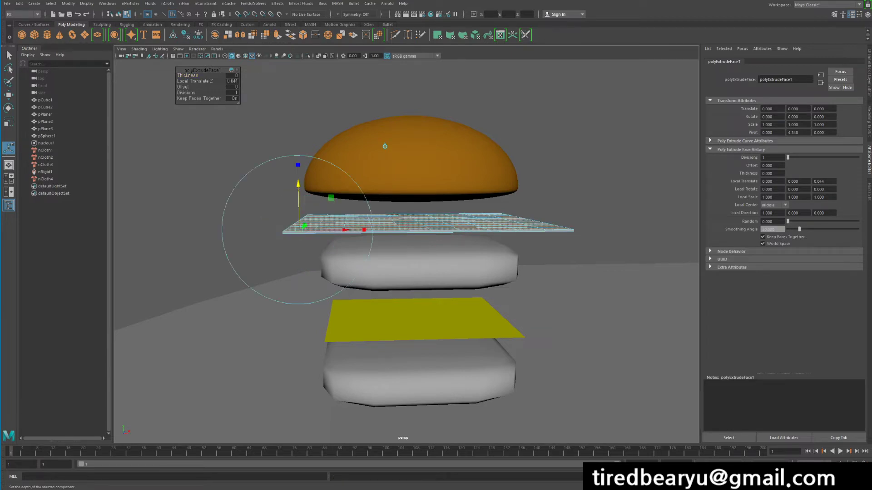
pyautogui.moveTo(466, 211); pyautogui.dragTo(501, 200, button='right')
pyautogui.click(568, 184)
pyautogui.keyDown('alt'); pyautogui.moveTo(567, 184); pyautogui.dragTo(567, 188); pyautogui.keyUp('alt')
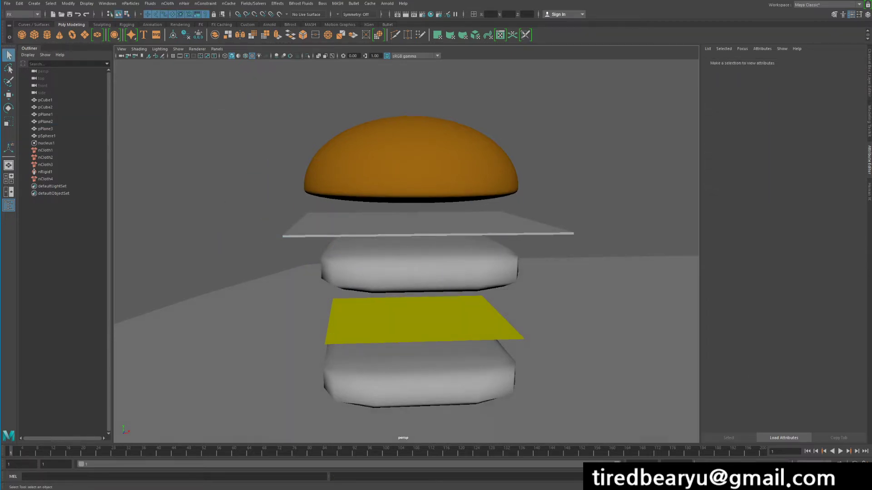
# Step: Make the thickened plane an nCloth, play the simulation to test it and rewind to the first frame
pyautogui.click(426, 225)
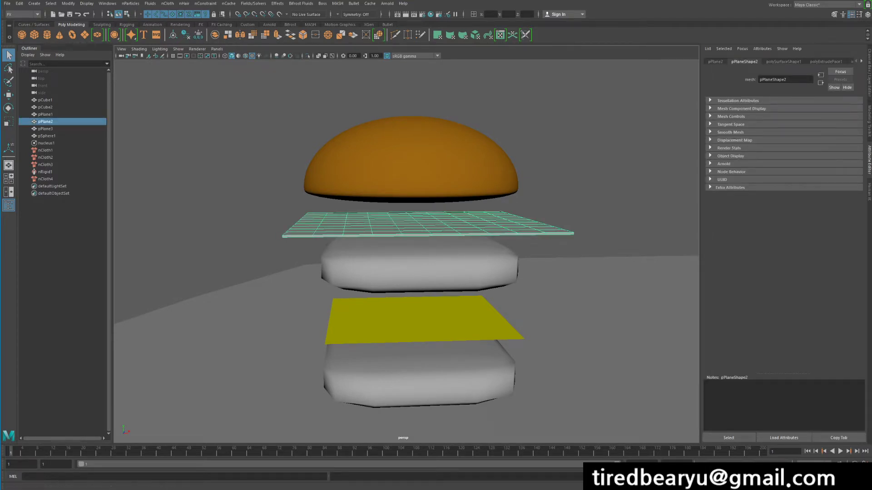
pyautogui.click(201, 24)
pyautogui.click(324, 35)
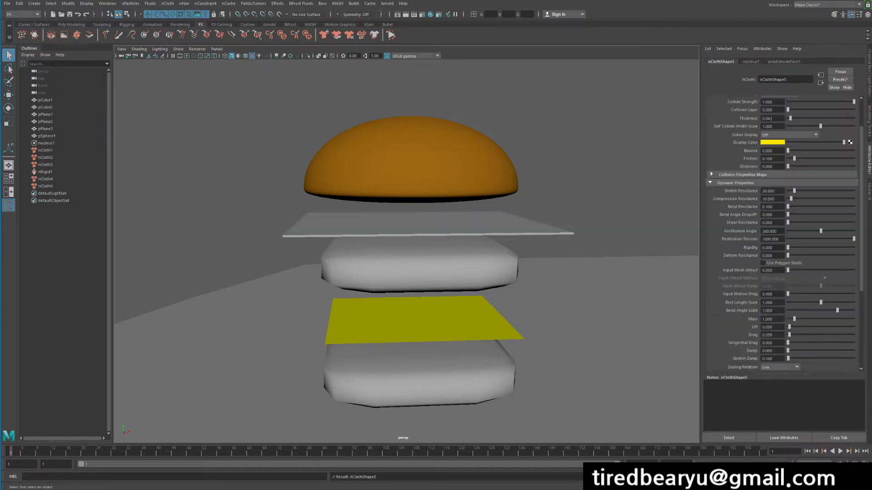
pyautogui.hotkey('alt', 'v')
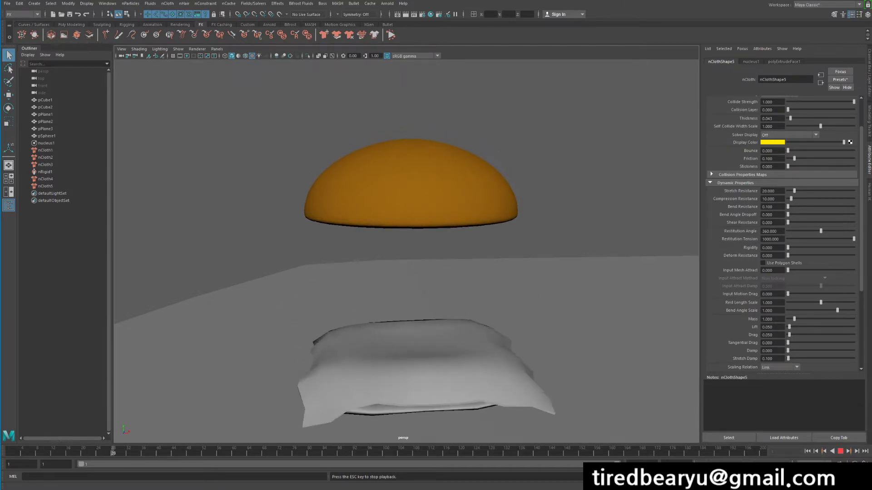
pyautogui.press('Escape')
pyautogui.click(427, 346)
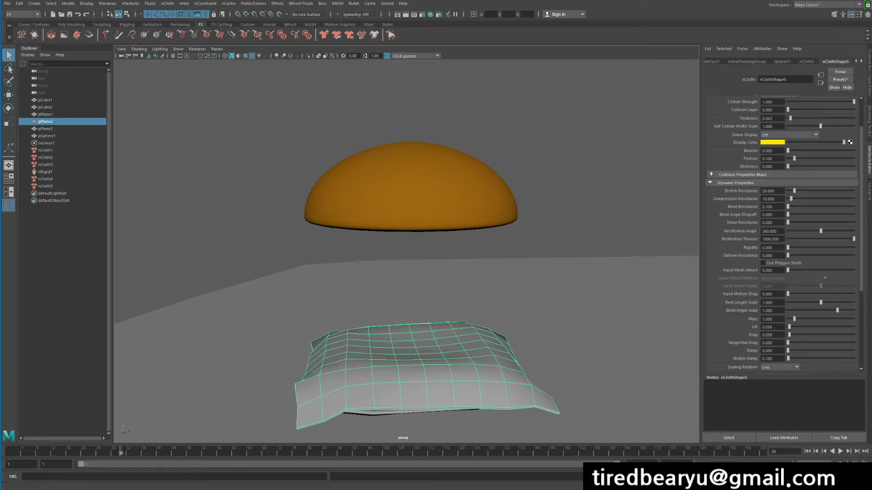
pyautogui.click(840, 451)
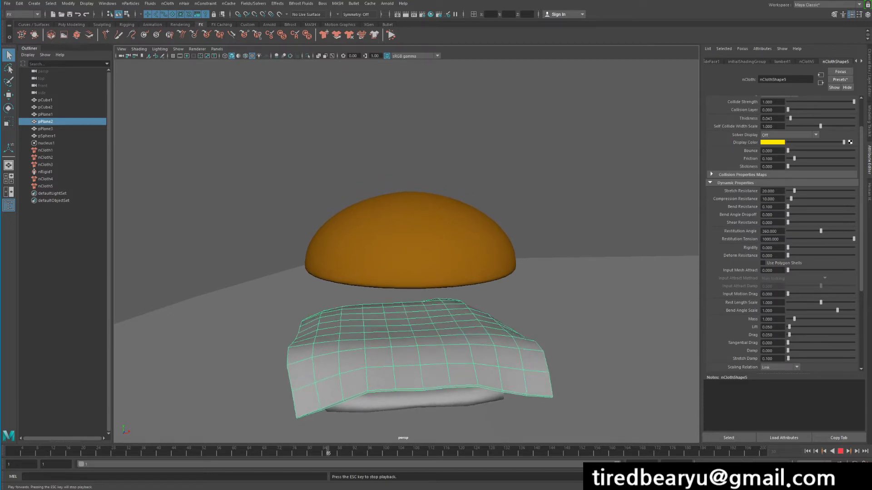
pyautogui.press('Escape')
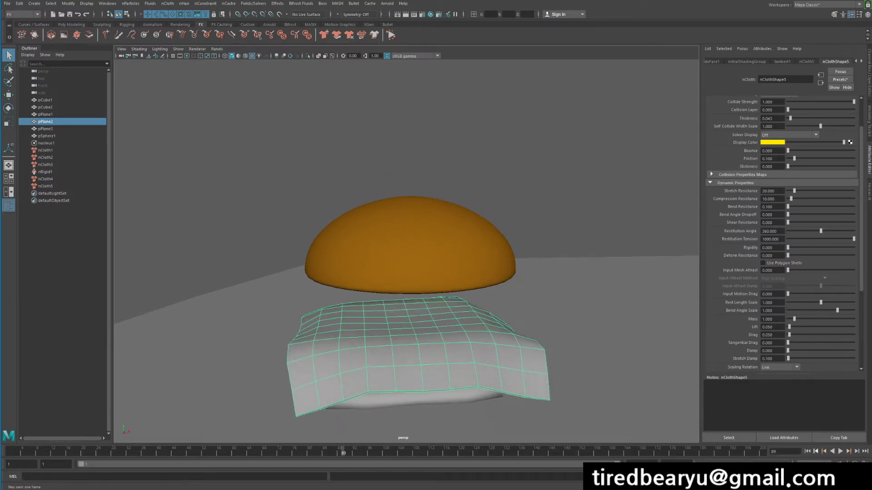
pyautogui.click(807, 452)
pyautogui.click(608, 191)
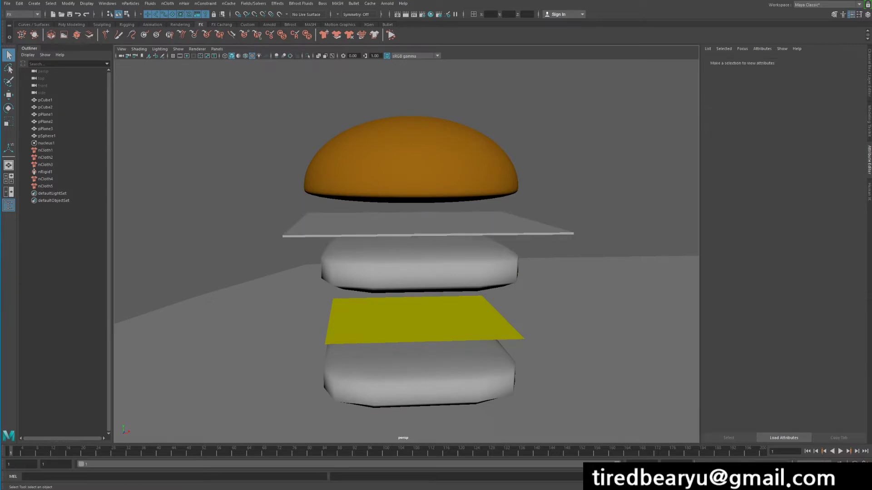
# Step: Remove the nCloth from both the top bun and the thickened plane below it
pyautogui.click(513, 225)
pyautogui.moveTo(513, 225)
pyautogui.keyDown('alt'); pyautogui.mouseDown()
pyautogui.moveTo(547, 203)
pyautogui.moveTo(532, 207)
pyautogui.moveTo(529, 220)
pyautogui.mouseUp(); pyautogui.keyUp('alt')
pyautogui.scroll(1, 529, 220)
pyautogui.keyDown('shift'); pyautogui.click(454, 168); pyautogui.keyUp('shift')
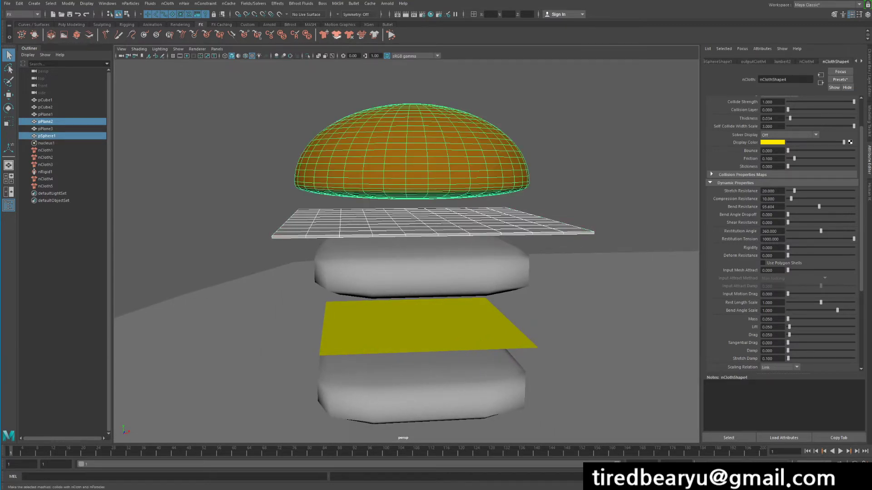
pyautogui.click(349, 35)
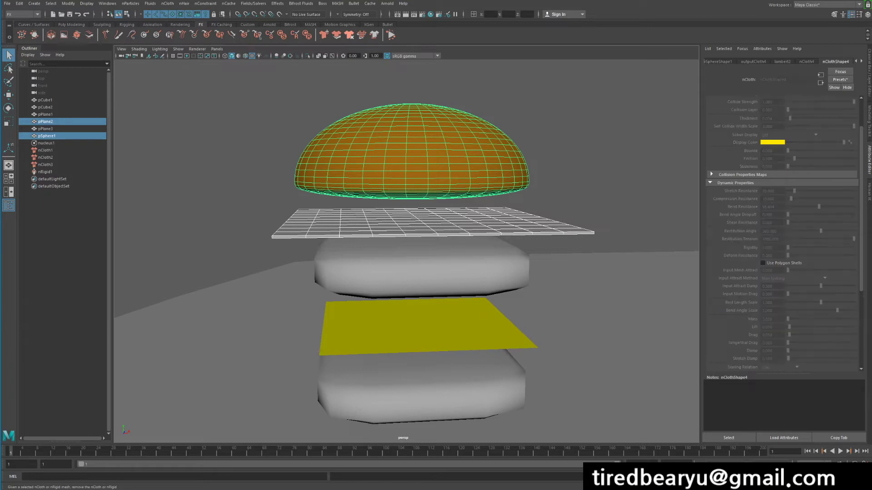
pyautogui.click(553, 123)
pyautogui.click(454, 168)
pyautogui.keyDown('shift'); pyautogui.click(454, 222); pyautogui.keyUp('shift')
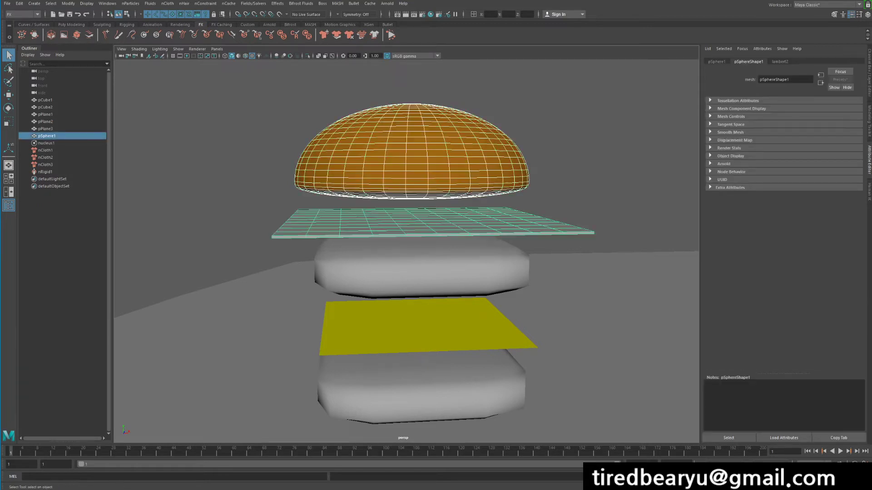
# Step: Play the simulation to check that the top bun and thickened plane stay out of it, and rewind
pyautogui.click(554, 136)
pyautogui.click(840, 451)
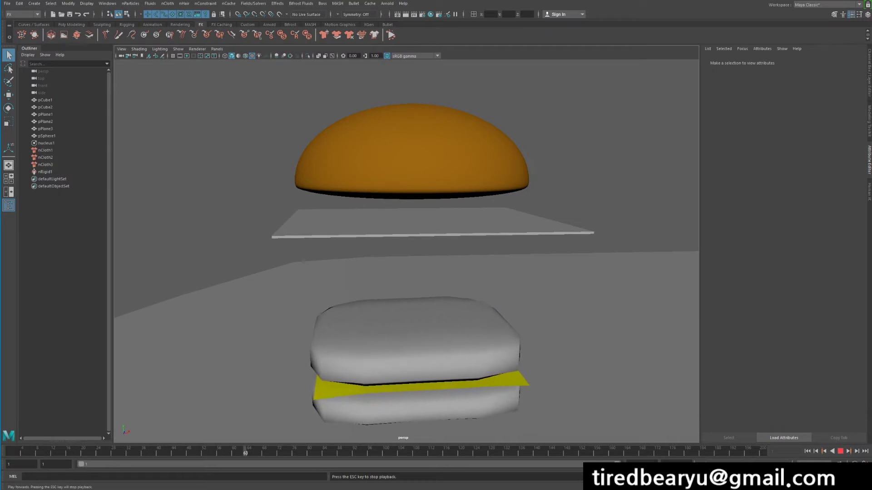
pyautogui.click(841, 451)
pyautogui.click(808, 452)
pyautogui.keyDown('alt'); pyautogui.moveTo(559, 290); pyautogui.dragTo(586, 300, button='middle'); pyautogui.keyUp('alt')
# Step: Duplicate the top bun and the thickened plane together
pyautogui.click(437, 164)
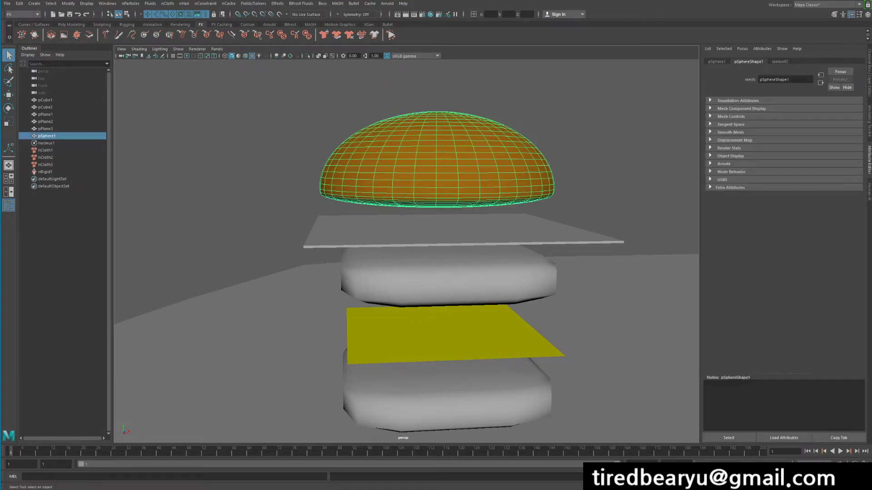
pyautogui.keyDown('shift'); pyautogui.click(459, 231); pyautogui.keyUp('shift')
pyautogui.hotkey('ctrl', 'd')
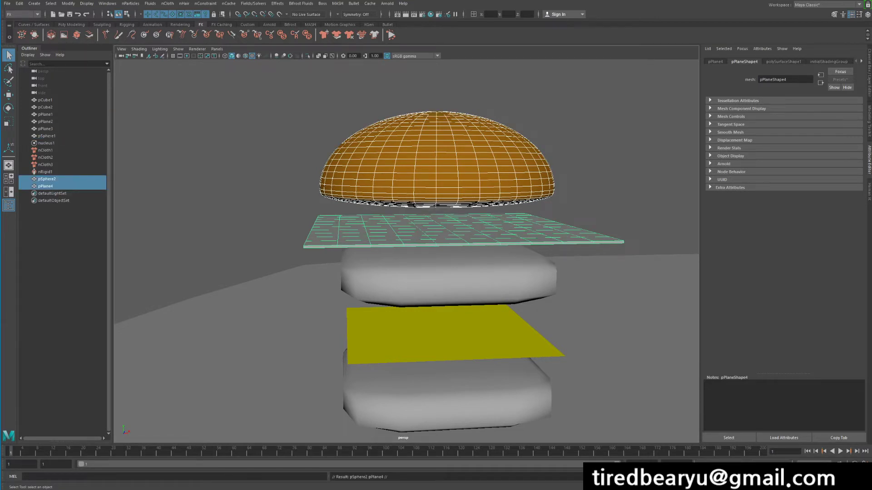
# Step: Apply the Reduce mesh operation to the duplicated top bun
pyautogui.click(47, 179)
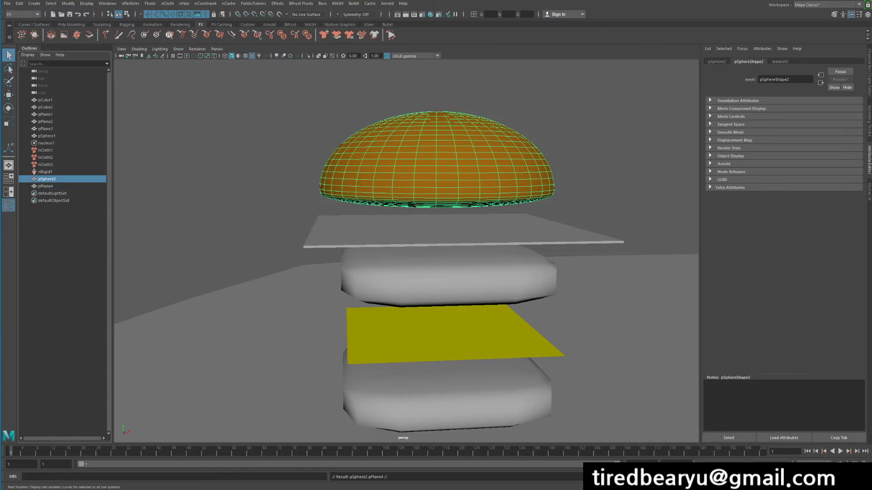
pyautogui.click(23, 15)
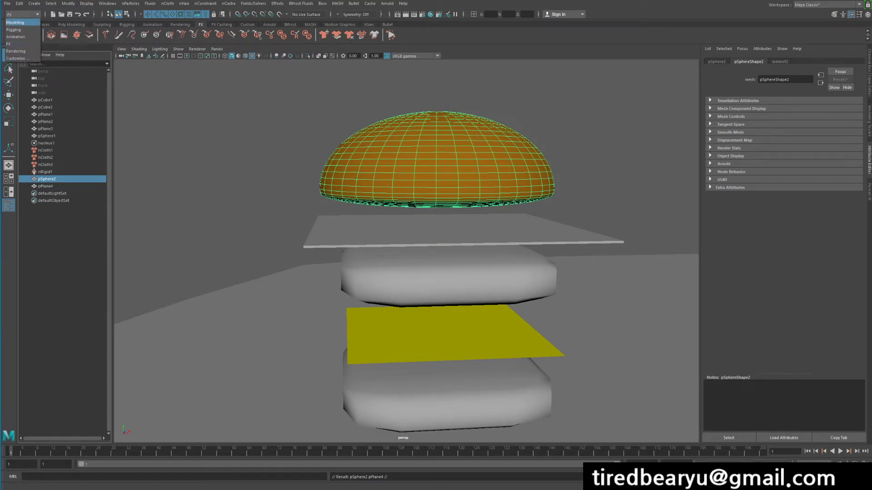
pyautogui.click(15, 22)
pyautogui.click(107, 4)
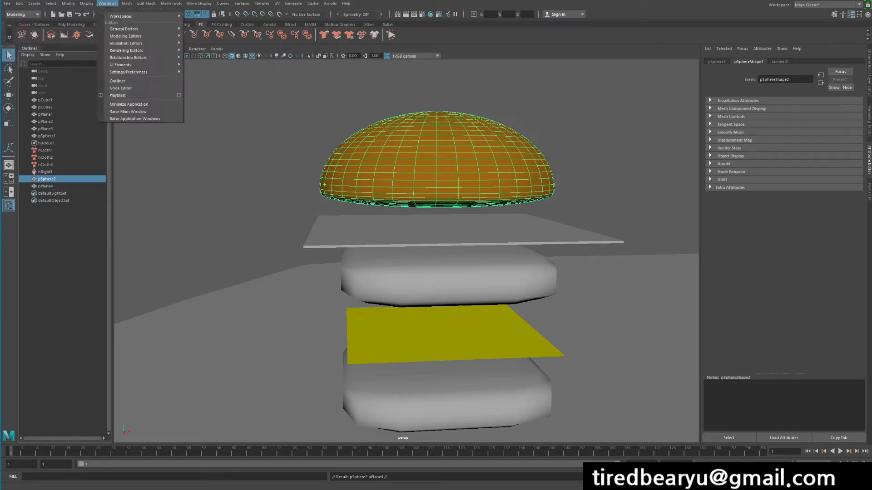
pyautogui.click(108, 4)
pyautogui.click(127, 4)
pyautogui.click(139, 63)
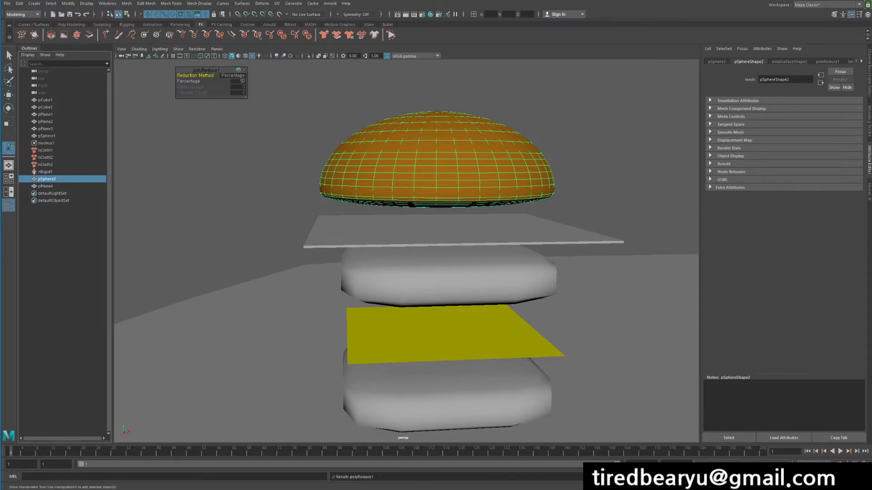
# Step: Raise the duplicated top bun's Reduce percentage to about 80.1, inspecting the mesh in wireframe display
pyautogui.keyDown('alt'); pyautogui.moveTo(435, 218); pyautogui.dragTo(436, 260); pyautogui.keyUp('alt')
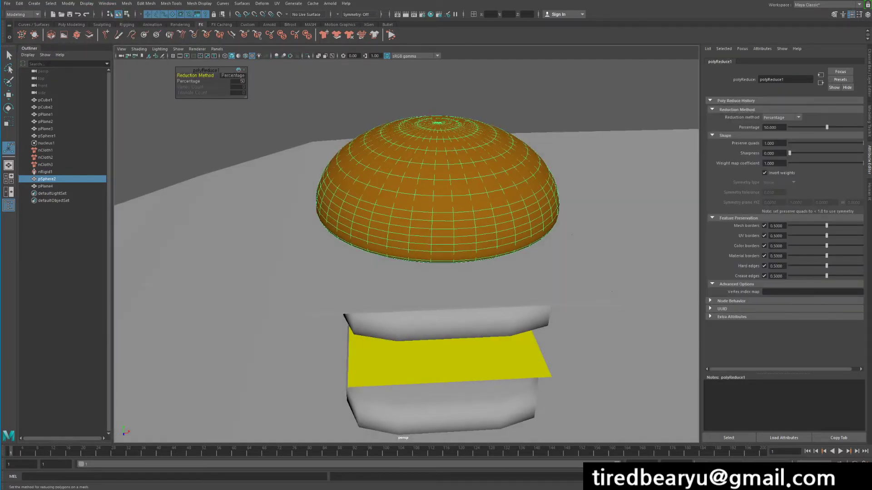
pyautogui.moveTo(202, 70); pyautogui.dragTo(196, 70)
pyautogui.click(182, 81)
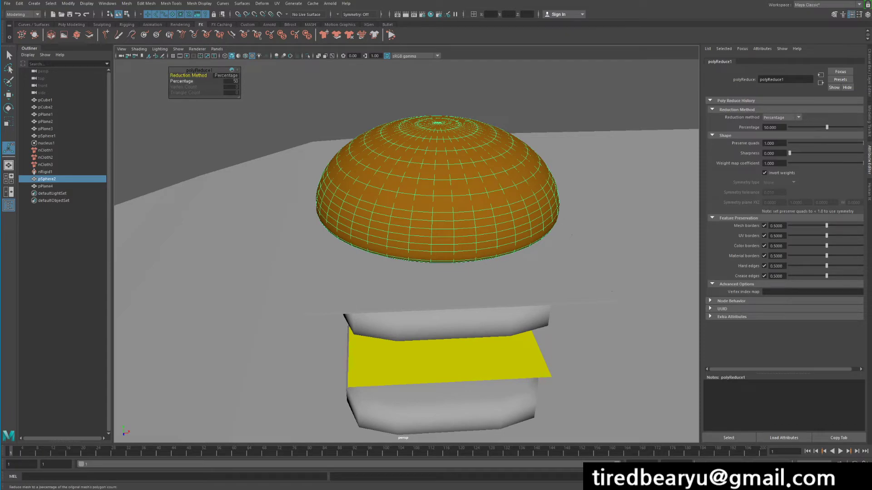
pyautogui.moveTo(182, 82); pyautogui.dragTo(315, 81, button='middle')
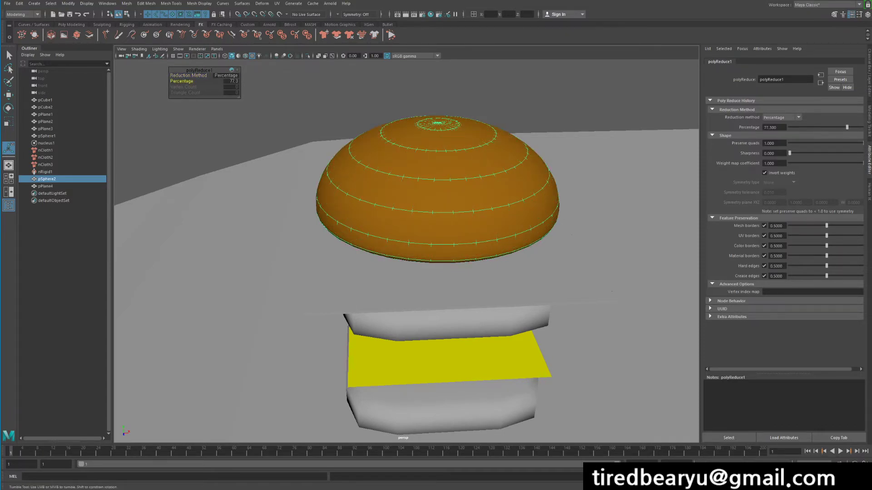
pyautogui.press('4')
pyautogui.keyDown('alt'); pyautogui.moveTo(390, 227); pyautogui.dragTo(408, 272); pyautogui.keyUp('alt')
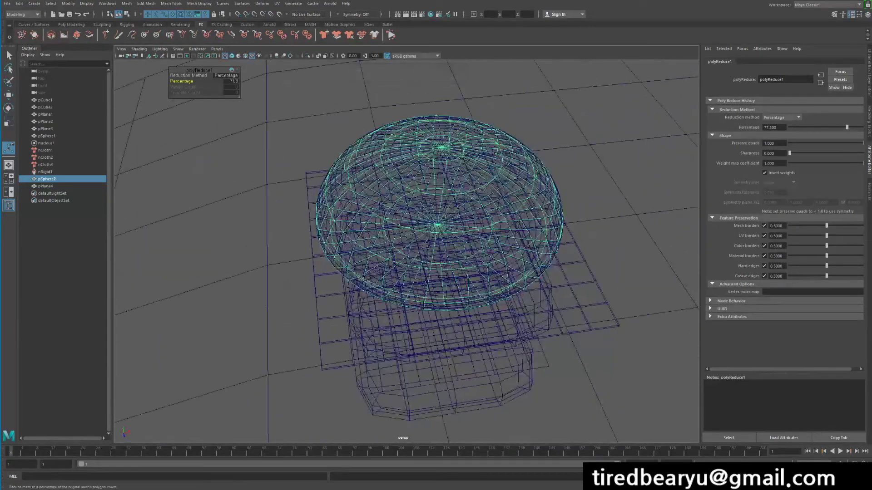
pyautogui.moveTo(407, 273)
pyautogui.mouseDown(button='middle')
pyautogui.moveTo(452, 273)
pyautogui.moveTo(418, 272)
pyautogui.mouseUp(button='middle')
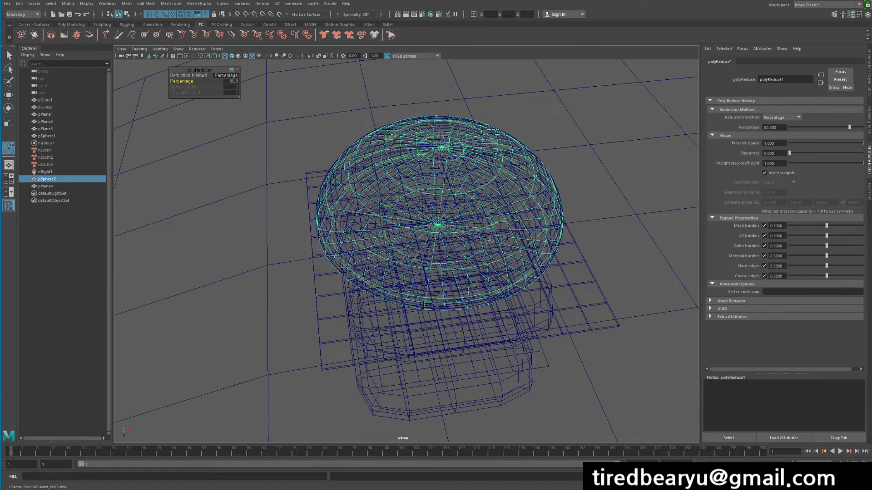
pyautogui.keyDown('alt'); pyautogui.moveTo(418, 273); pyautogui.dragTo(384, 253); pyautogui.keyUp('alt')
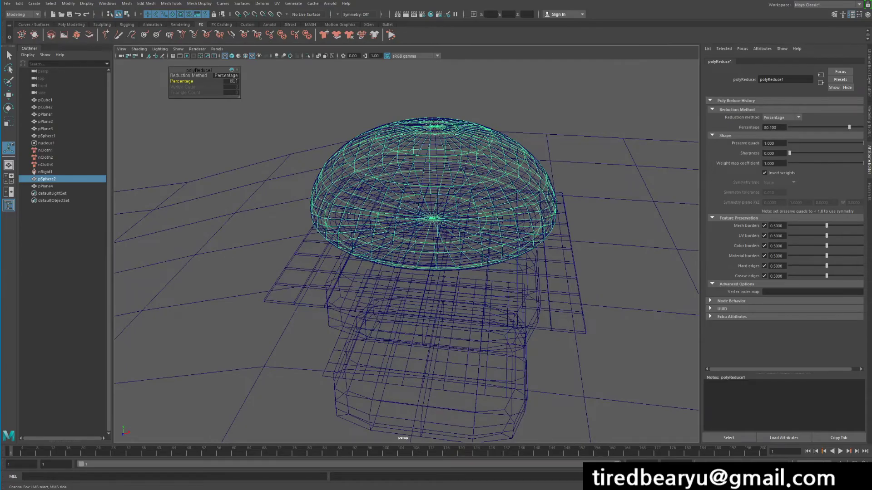
# Step: Set the duplicated top bun's Reduce percentage to 79 and inspect the resulting wireframe
pyautogui.moveTo(385, 252); pyautogui.dragTo(381, 252, button='middle')
pyautogui.keyDown('alt'); pyautogui.moveTo(380, 252); pyautogui.dragTo(436, 248); pyautogui.keyUp('alt')
pyautogui.scroll(2, 409, 299)
pyautogui.scroll(-2, 412, 236)
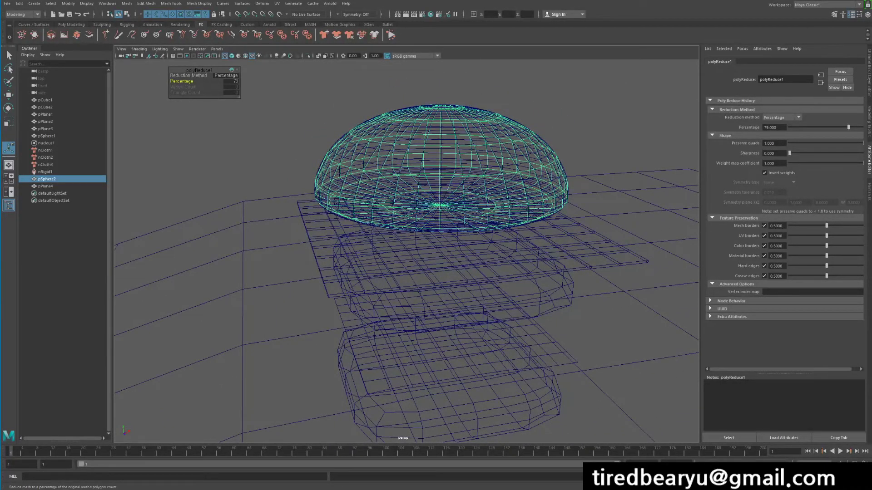
# Step: Select the border edge loops around the rim of the duplicated thickened plane
pyautogui.click(591, 230)
pyautogui.keyDown('alt'); pyautogui.moveTo(590, 230); pyautogui.dragTo(597, 186); pyautogui.keyUp('alt')
pyautogui.moveTo(598, 162); pyautogui.dragTo(598, 142, button='right')
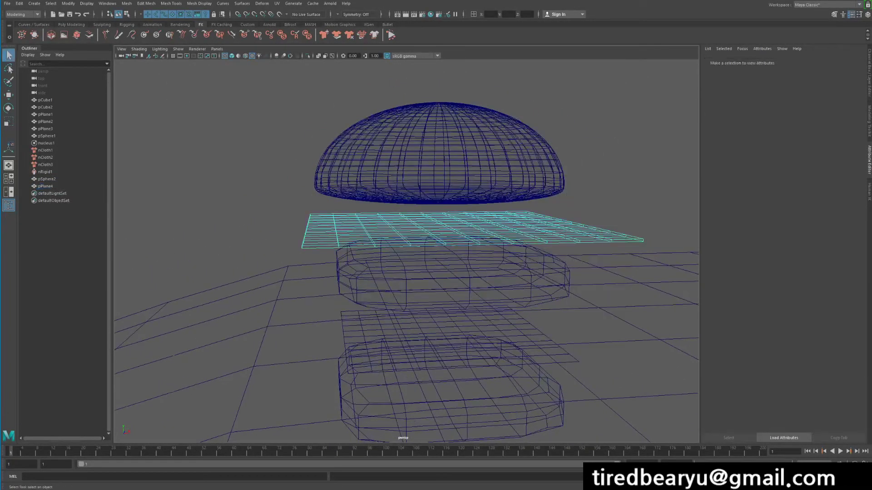
pyautogui.press('5')
pyautogui.scroll(4, 406, 249)
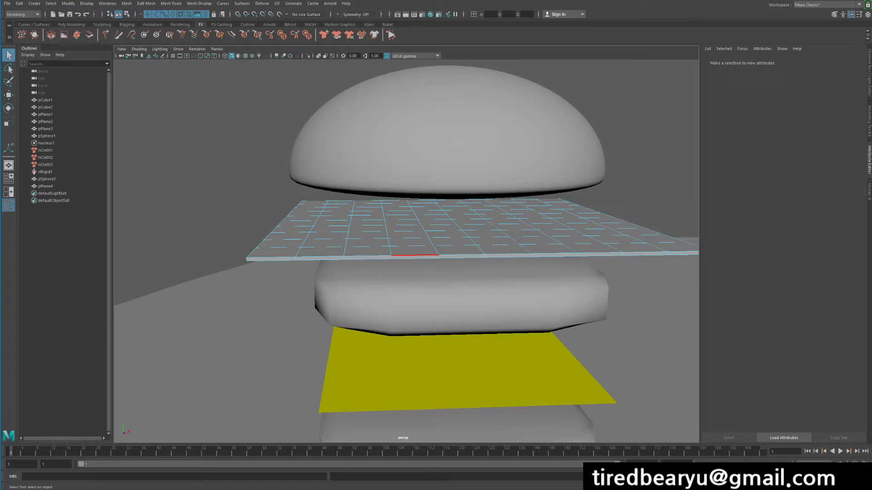
pyautogui.click(415, 255)
pyautogui.keyDown('alt'); pyautogui.moveTo(415, 255); pyautogui.dragTo(556, 283); pyautogui.keyUp('alt')
pyautogui.press('4')
pyautogui.keyDown('shift'); pyautogui.doubleClick(581, 273); pyautogui.keyUp('shift')
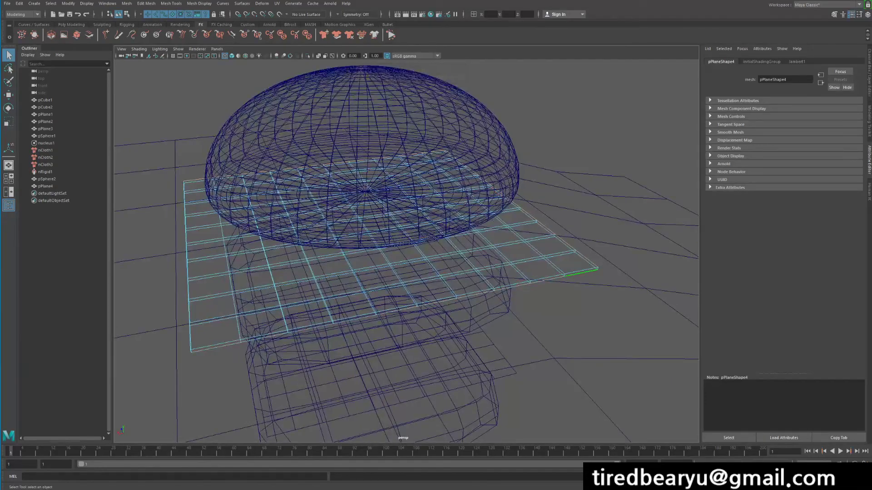
pyautogui.hotkey('ctrl', 'z')
pyautogui.keyDown('shift'); pyautogui.doubleClick(581, 272); pyautogui.keyUp('shift')
pyautogui.keyDown('alt'); pyautogui.moveTo(370, 272); pyautogui.dragTo(492, 283); pyautogui.keyUp('alt')
pyautogui.scroll(-4, 509, 290)
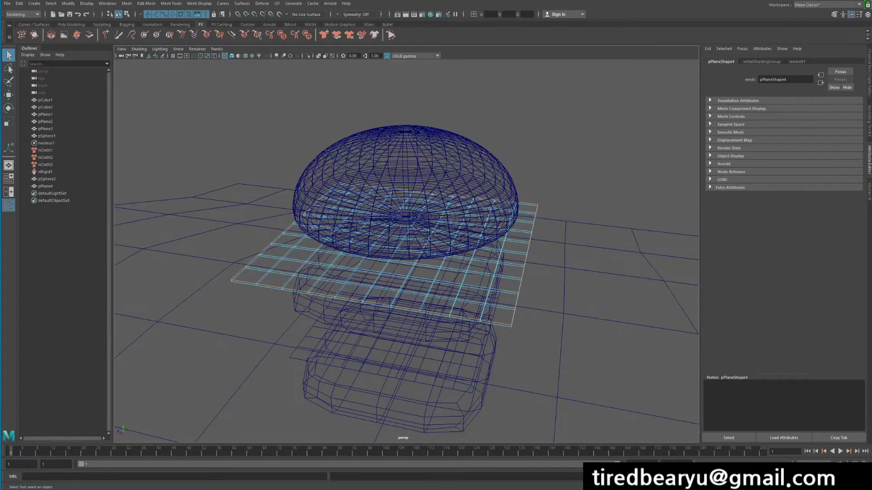
# Step: Detach the duplicated plane's mesh along the selected border edges
pyautogui.click(107, 4)
pyautogui.moveTo(127, 4)
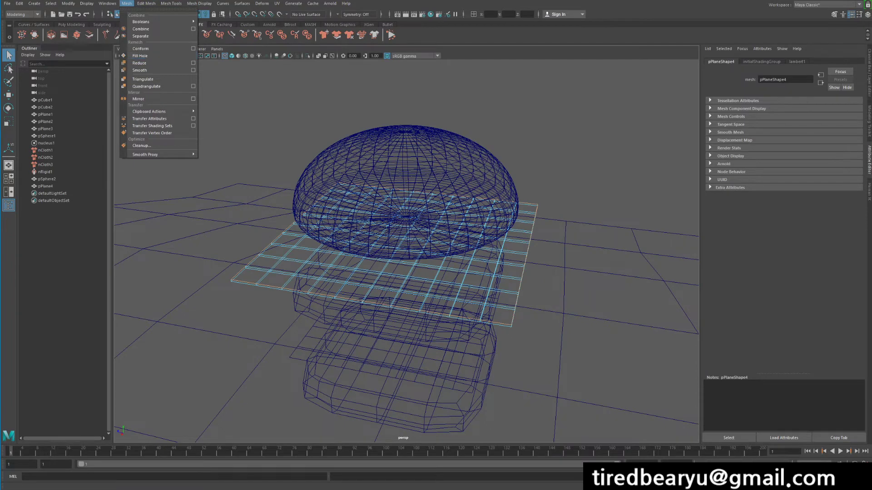
pyautogui.click(127, 3)
pyautogui.click(146, 3)
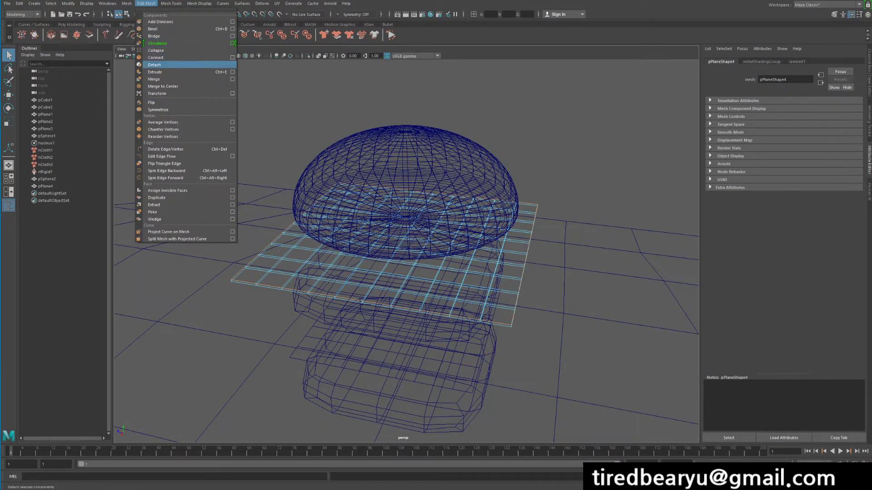
pyautogui.click(157, 65)
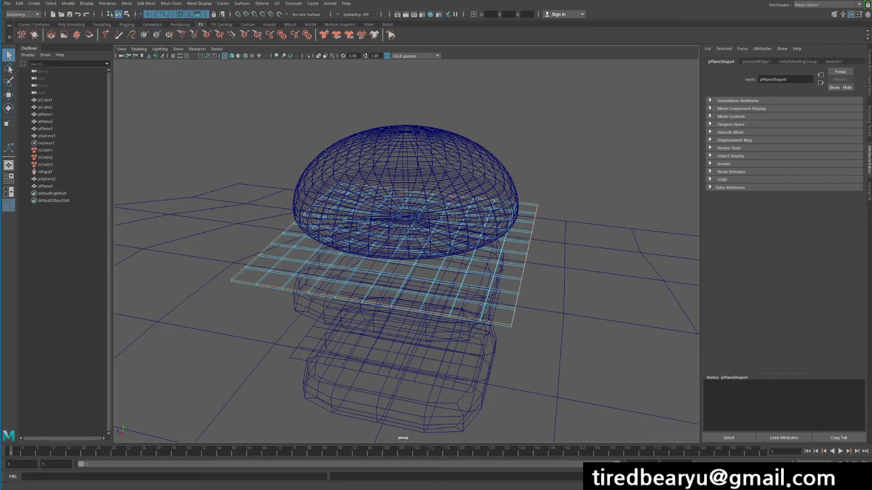
# Step: Delete the surplus detached faces of the duplicated plane, keeping only a single-layer sheet
pyautogui.keyDown('alt'); pyautogui.moveTo(452, 198); pyautogui.dragTo(429, 176); pyautogui.keyUp('alt')
pyautogui.moveTo(593, 144); pyautogui.dragTo(592, 171, button='right')
pyautogui.doubleClick(522, 230)
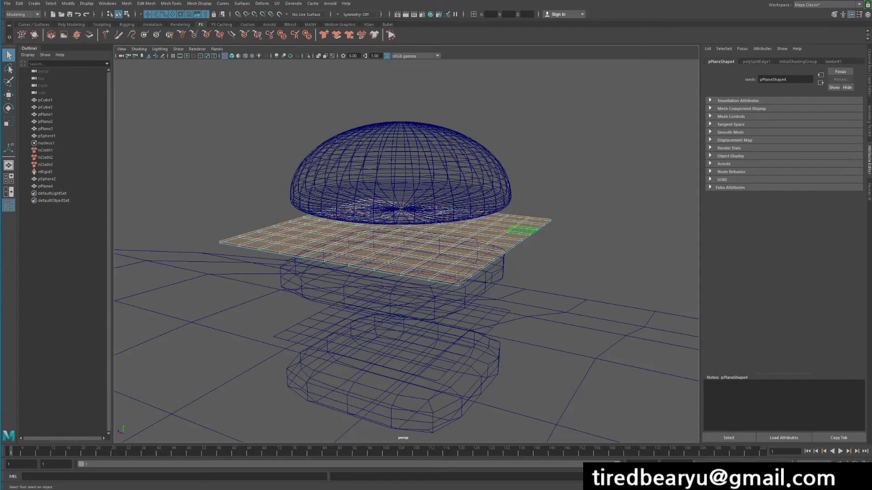
pyautogui.press('5')
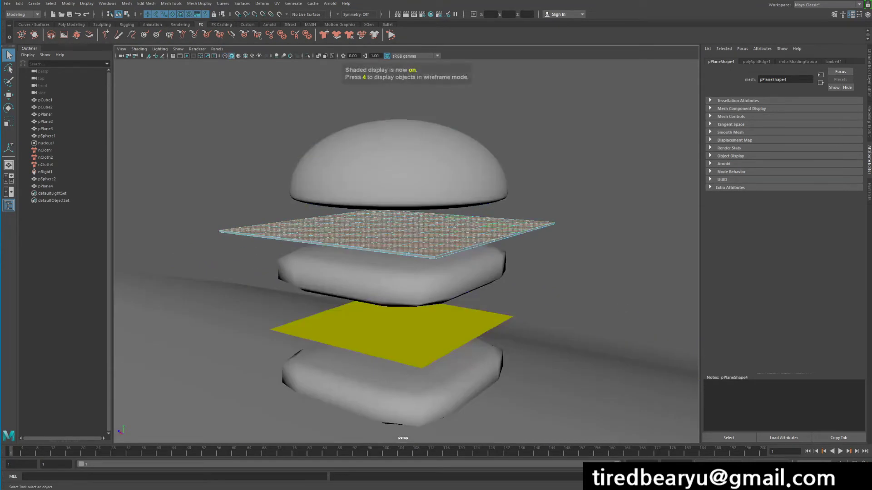
pyautogui.doubleClick(474, 246)
pyautogui.keyDown('alt'); pyautogui.moveTo(474, 246); pyautogui.dragTo(449, 214); pyautogui.keyUp('alt')
pyautogui.press('w')
pyautogui.keyDown('shift'); pyautogui.moveTo(393, 221); pyautogui.dragTo(400, 296); pyautogui.keyUp('shift')
pyautogui.press('Delete')
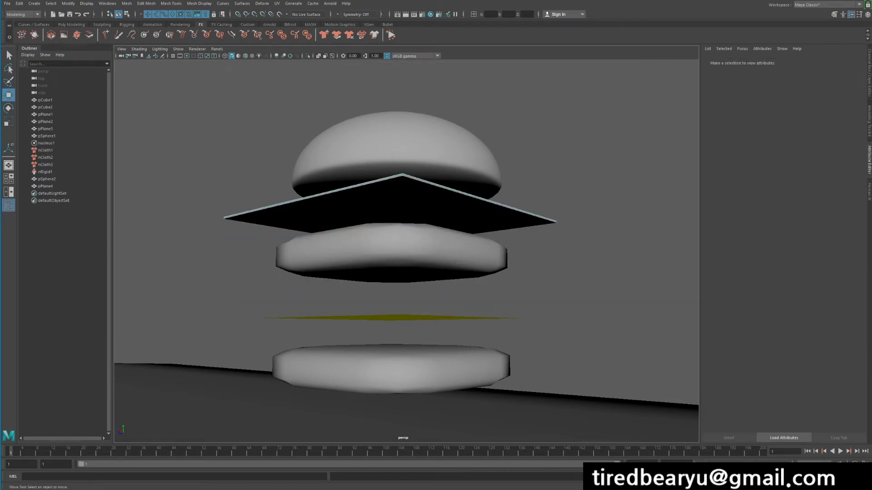
# Step: Lift the single-layer plane to inspect it and lower it back to the thickened original at Translate Y 4.336
pyautogui.keyDown('alt'); pyautogui.moveTo(473, 195); pyautogui.dragTo(481, 232); pyautogui.keyUp('alt')
pyautogui.moveTo(472, 226); pyautogui.dragTo(505, 214, button='right')
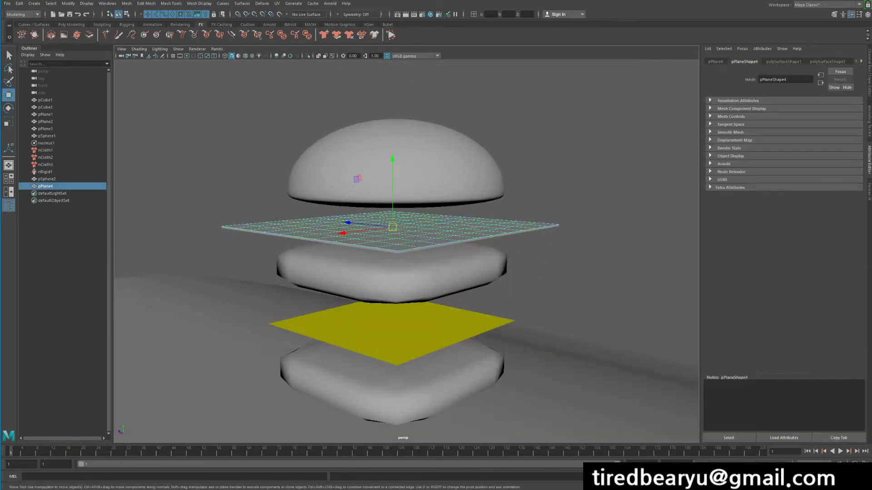
pyautogui.moveTo(393, 159); pyautogui.dragTo(392, 142)
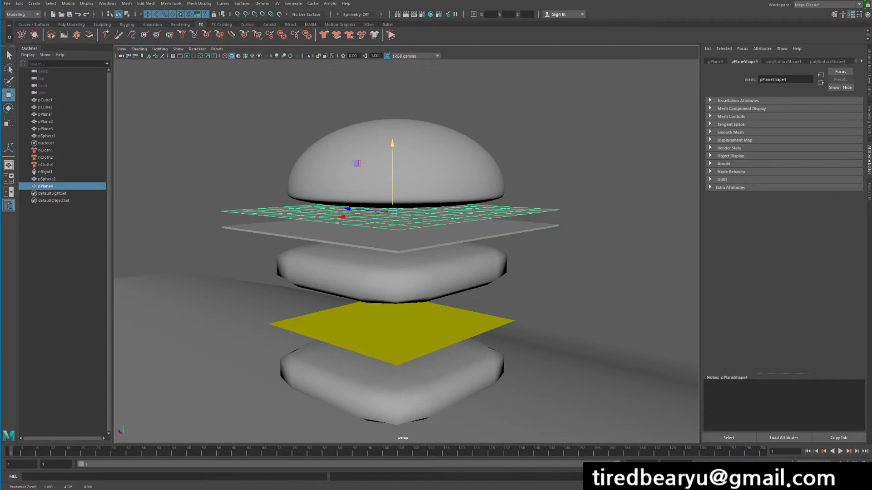
pyautogui.keyDown('alt'); pyautogui.moveTo(436, 166); pyautogui.dragTo(325, 160); pyautogui.keyUp('alt')
pyautogui.moveTo(387, 142); pyautogui.dragTo(369, 165)
pyautogui.press('4')
pyautogui.press('5')
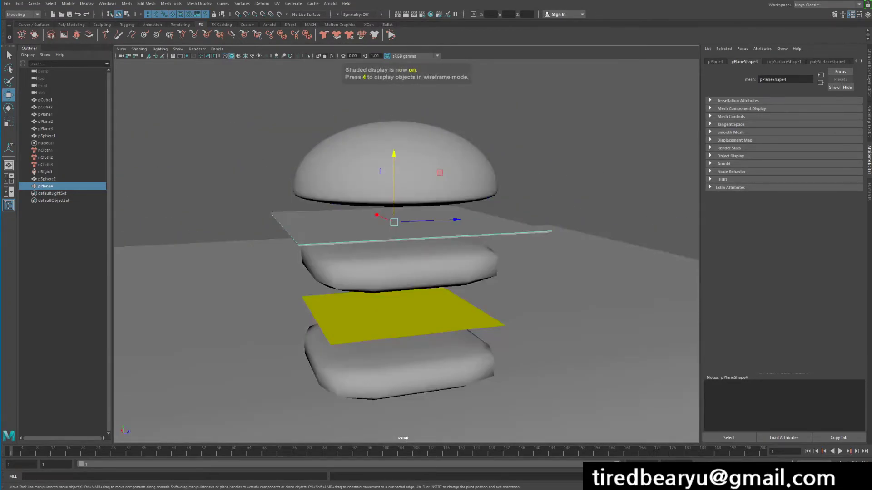
# Step: Select the reduced top bun and single-layer plane together and compare them in wireframe and shaded display
pyautogui.keyDown('shift'); pyautogui.click(369, 166); pyautogui.keyUp('shift')
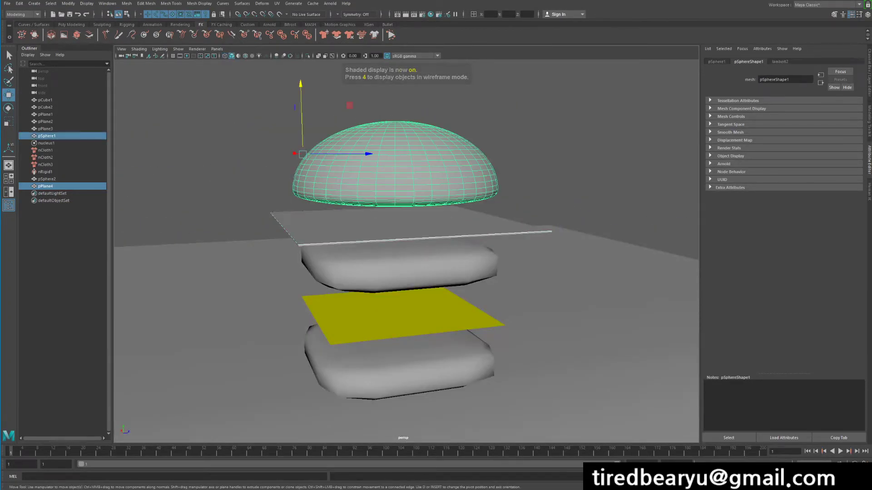
pyautogui.moveTo(47, 178); pyautogui.dragTo(47, 186)
pyautogui.moveTo(390, 182)
pyautogui.keyDown('alt'); pyautogui.mouseDown()
pyautogui.moveTo(380, 188)
pyautogui.moveTo(400, 190)
pyautogui.mouseUp(); pyautogui.keyUp('alt')
pyautogui.press('4')
pyautogui.press('5')
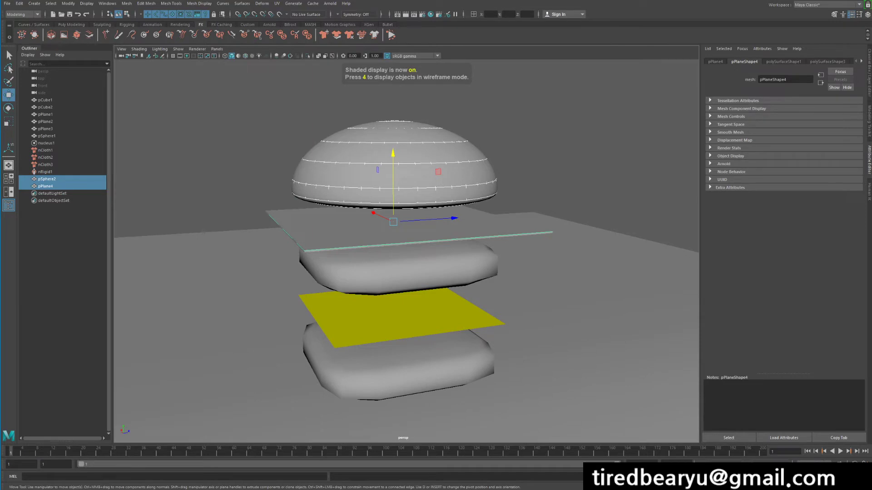
# Step: Assign the original top bun pSphere1 and thickened plane pPlane2 to a new display layer and hide it
pyautogui.click(46, 136)
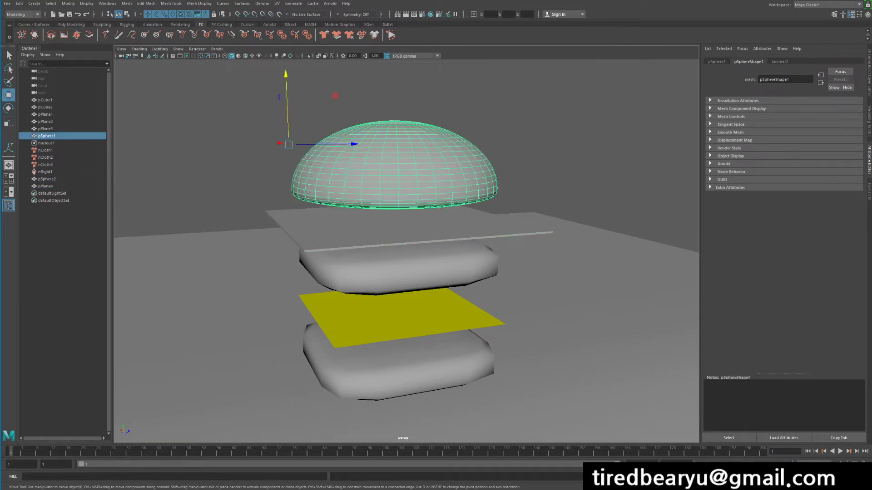
pyautogui.keyDown('ctrl'); pyautogui.click(45, 122); pyautogui.keyUp('ctrl')
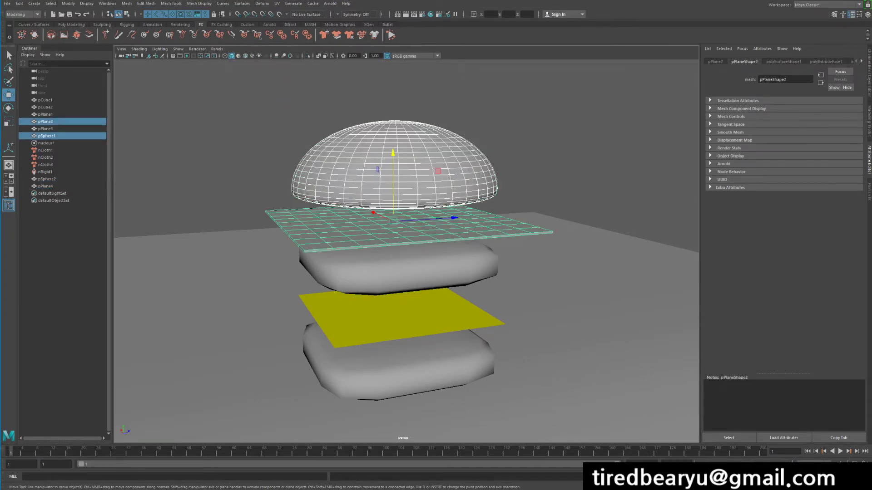
pyautogui.hotkey('ctrl', 'a')
pyautogui.click(859, 347)
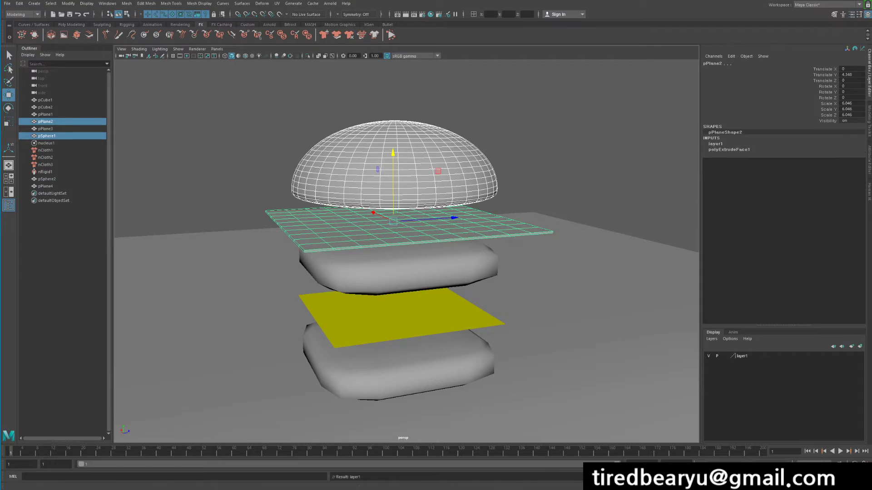
pyautogui.click(708, 356)
pyautogui.click(572, 149)
pyautogui.keyDown('alt'); pyautogui.moveTo(562, 154); pyautogui.dragTo(531, 156); pyautogui.keyUp('alt')
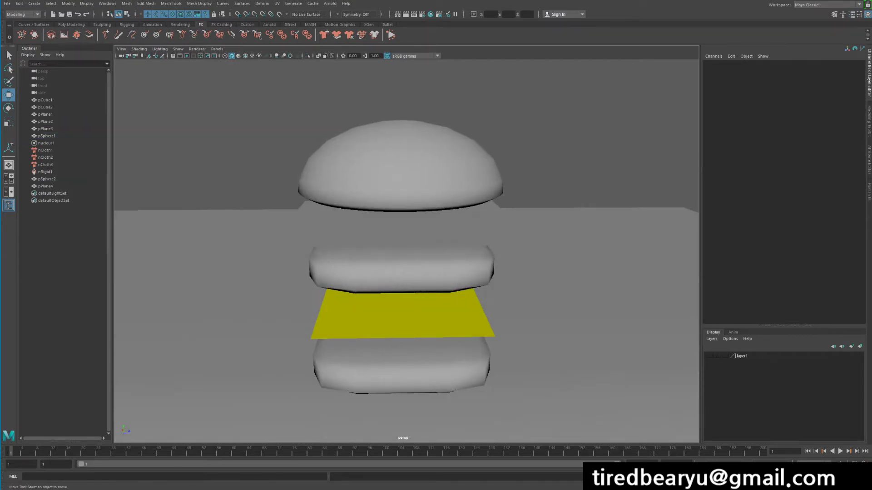
# Step: Create nCloth on the reduced top bun and the single-layer plane
pyautogui.click(436, 177)
pyautogui.keyDown('shift'); pyautogui.click(426, 231); pyautogui.keyUp('shift')
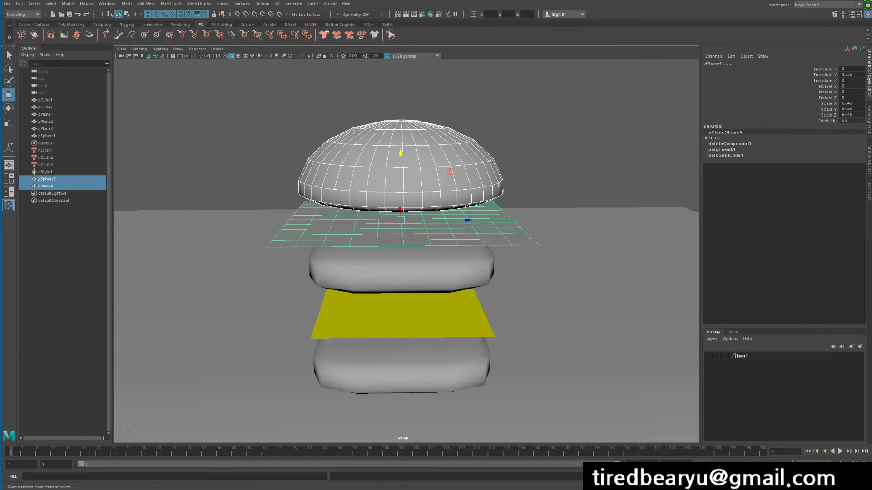
pyautogui.click(323, 35)
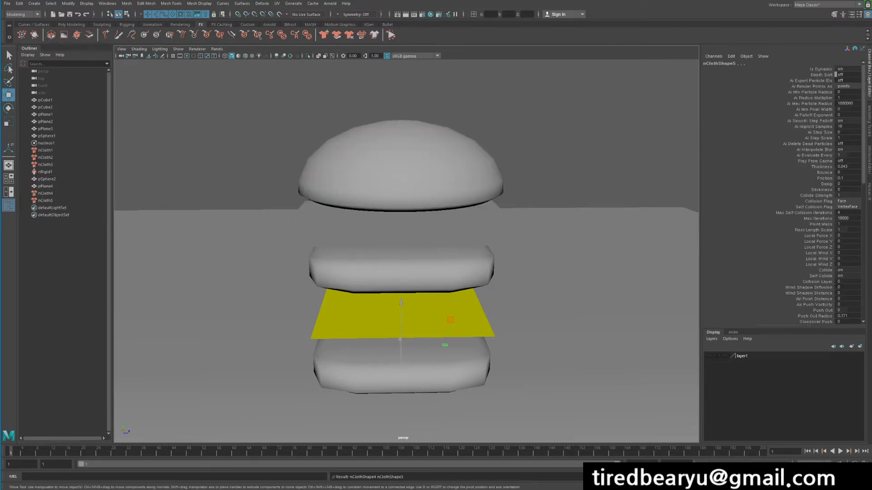
# Step: Play the simulation to check how the new nCloth bun and plane fall, and rewind to the start
pyautogui.click(402, 168)
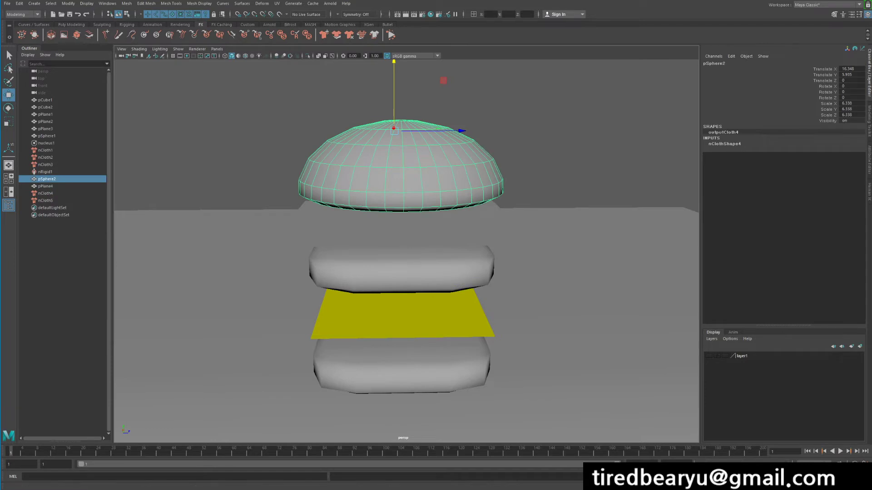
pyautogui.click(840, 451)
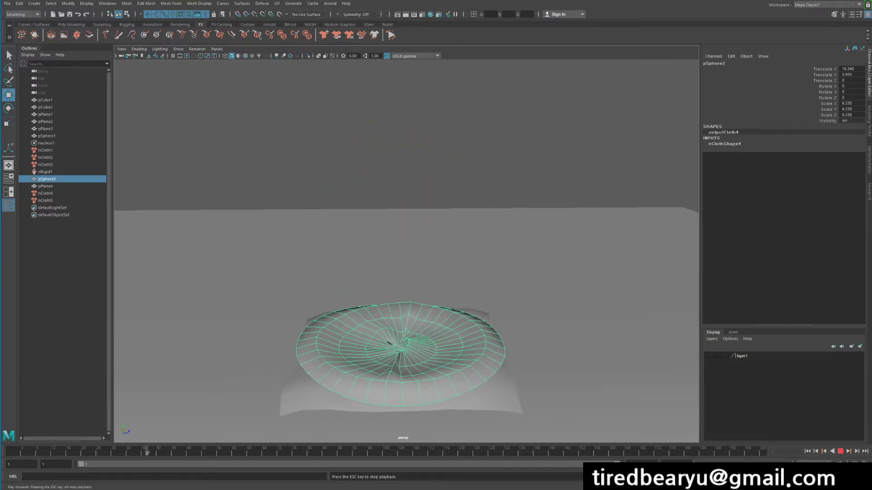
pyautogui.click(840, 452)
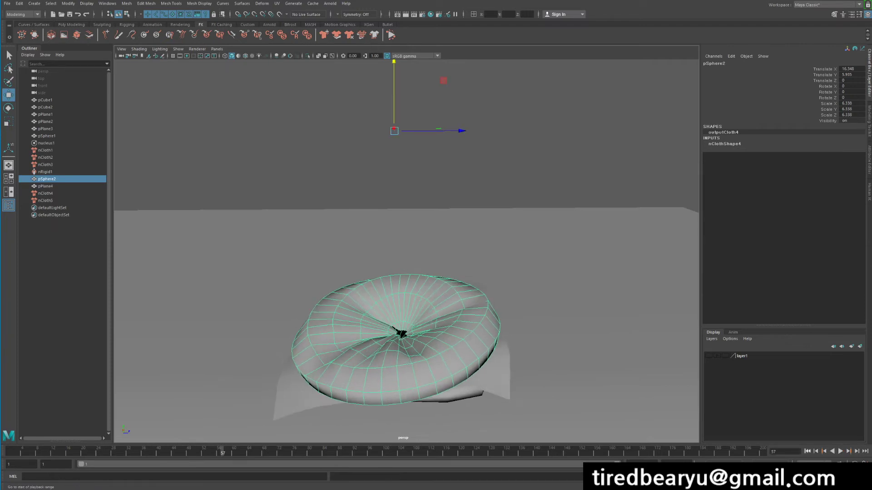
pyautogui.click(807, 452)
# Step: Set the reduced top bun's nCloth Bend Resistance to 10
pyautogui.click(568, 145)
pyautogui.click(409, 173)
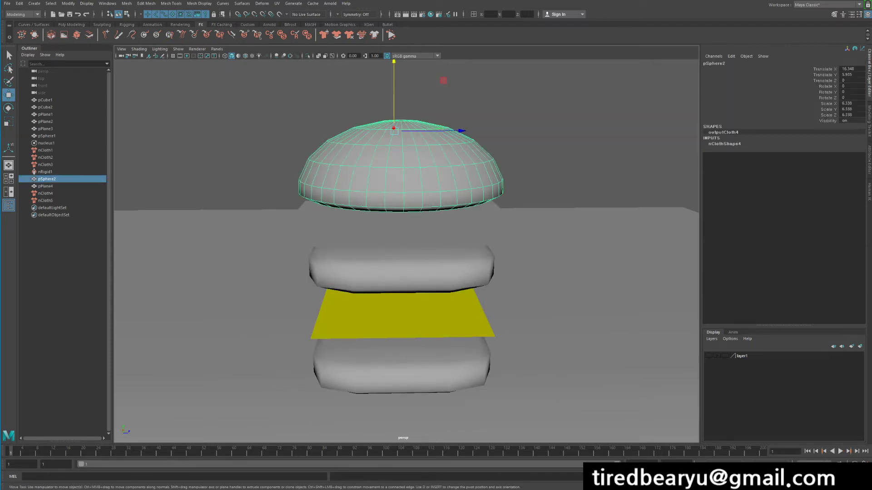
pyautogui.hotkey('ctrl', 'a')
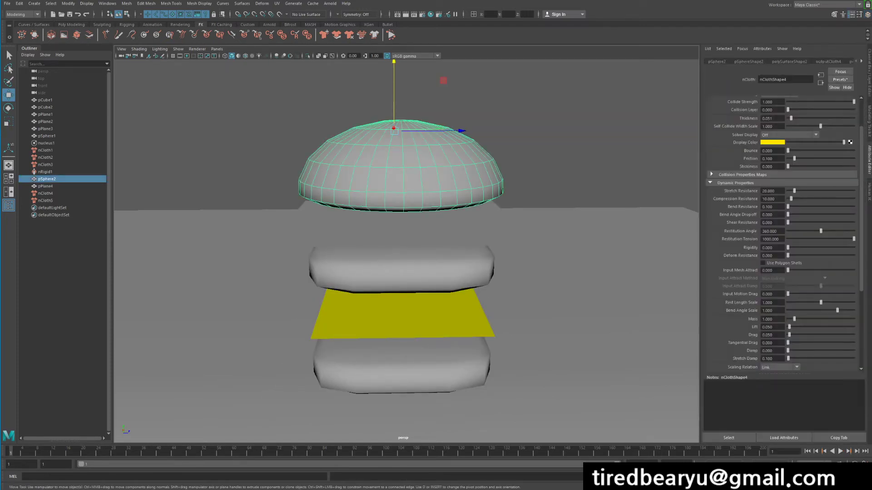
pyautogui.doubleClick(768, 207)
# Step: Play the simulation with the stiffer top bun, inspect the landed layers from a low angle, and rewind
pyautogui.click(840, 451)
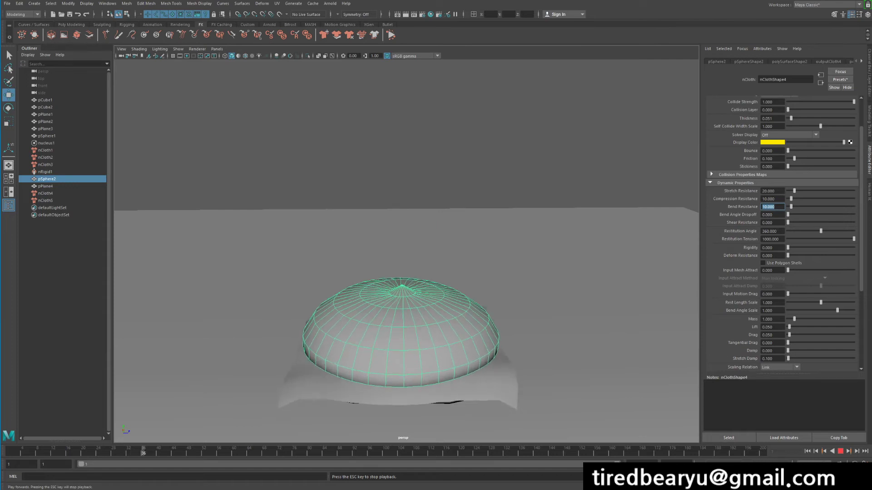
pyautogui.press('Escape')
pyautogui.keyDown('alt'); pyautogui.moveTo(422, 271); pyautogui.dragTo(407, 242); pyautogui.keyUp('alt')
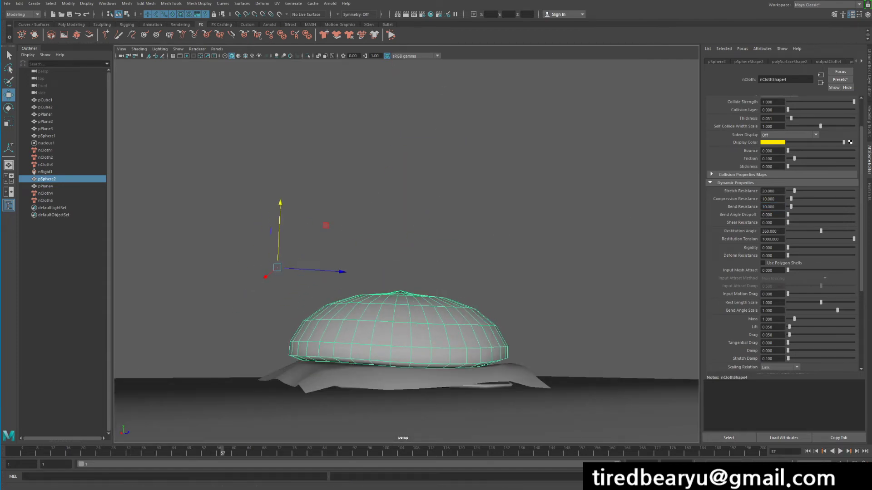
pyautogui.click(807, 452)
# Step: Set the reduced top bun's nCloth Mass to 0.1
pyautogui.doubleClick(767, 319)
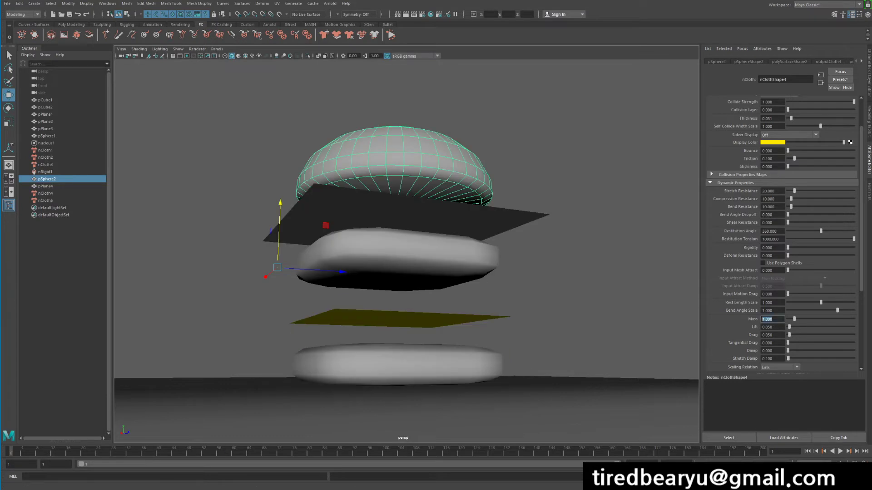
pyautogui.write('0')
pyautogui.press('Return')
pyautogui.write('0.1')
pyautogui.press('Return')
# Step: Play the simulation with the lighter top bun, inspect the stacked burger, and replay it from the start
pyautogui.keyDown('alt'); pyautogui.moveTo(409, 254); pyautogui.dragTo(445, 282); pyautogui.keyUp('alt')
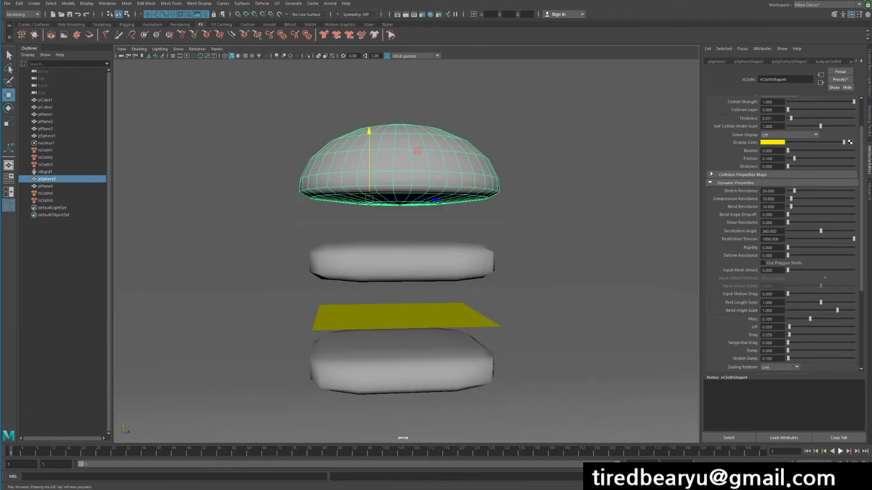
pyautogui.click(840, 451)
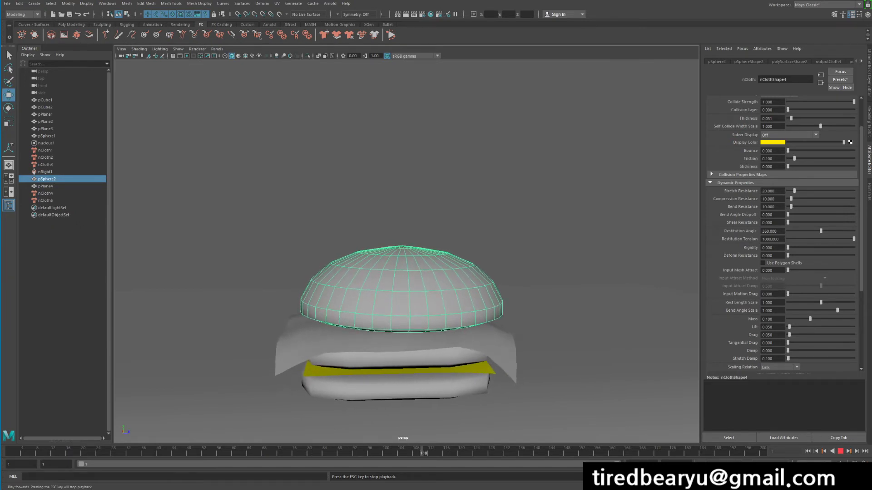
pyautogui.press('Escape')
pyautogui.keyDown('alt'); pyautogui.moveTo(408, 281); pyautogui.dragTo(392, 271); pyautogui.keyUp('alt')
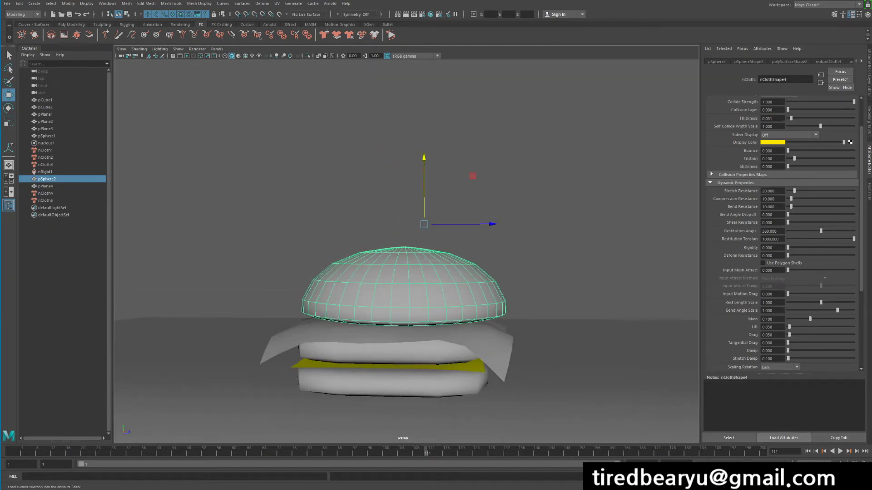
pyautogui.click(808, 452)
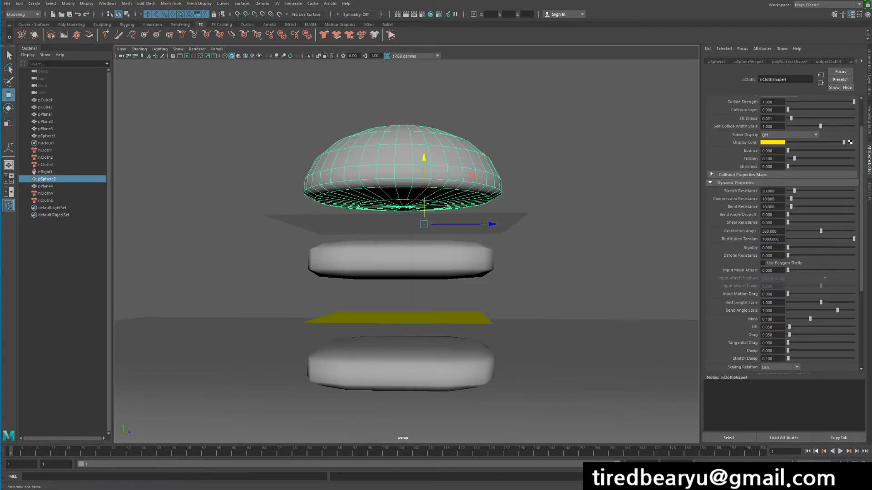
pyautogui.click(840, 451)
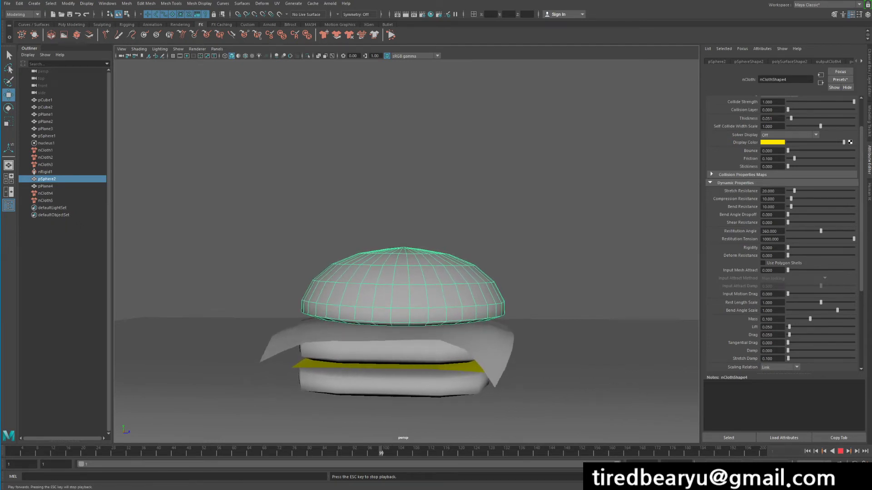
# Step: Stop and rewind the simulation, and set the single-layer plane's nCloth Bend Resistance to 1
pyautogui.click(841, 451)
pyautogui.click(808, 452)
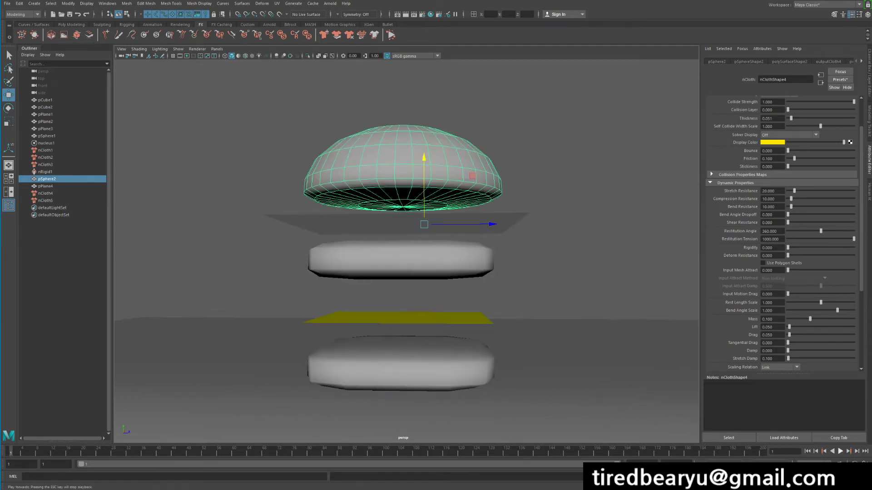
pyautogui.keyDown('alt'); pyautogui.moveTo(454, 282); pyautogui.dragTo(453, 300); pyautogui.keyUp('alt')
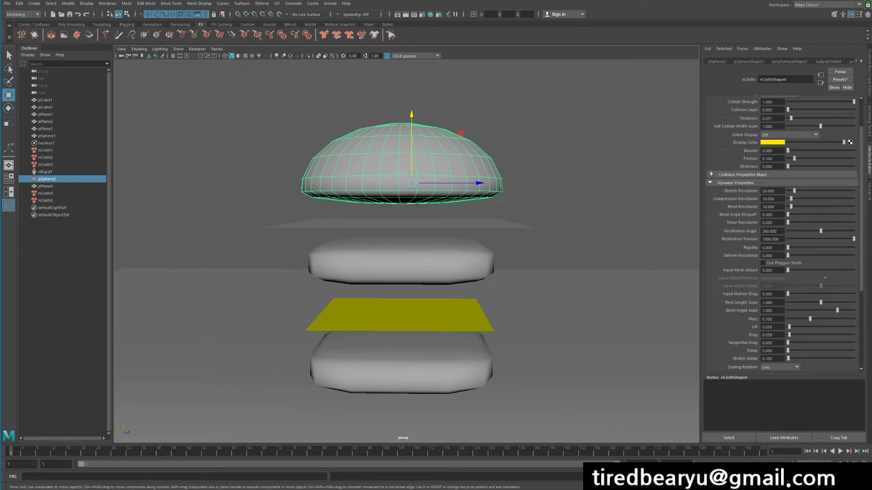
pyautogui.click(513, 233)
pyautogui.click(504, 224)
pyautogui.keyDown('alt'); pyautogui.moveTo(504, 227); pyautogui.dragTo(509, 245); pyautogui.keyUp('alt')
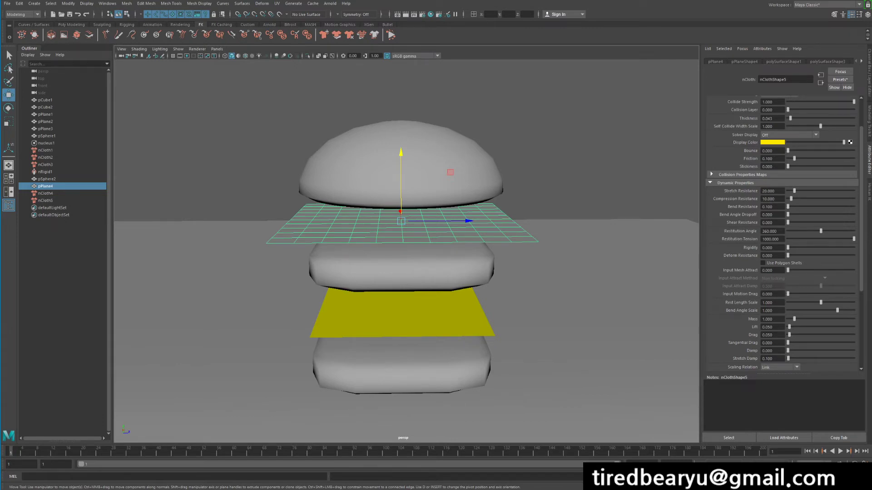
pyautogui.doubleClick(767, 207)
pyautogui.write('1')
pyautogui.press('Return')
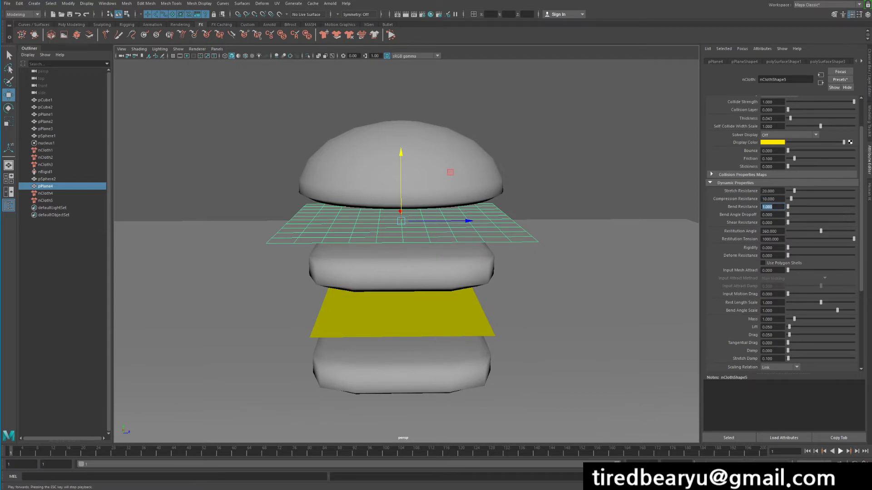
# Step: Play the simulation with the stiffer single-layer plane and inspect how it drapes from a low angle
pyautogui.click(840, 451)
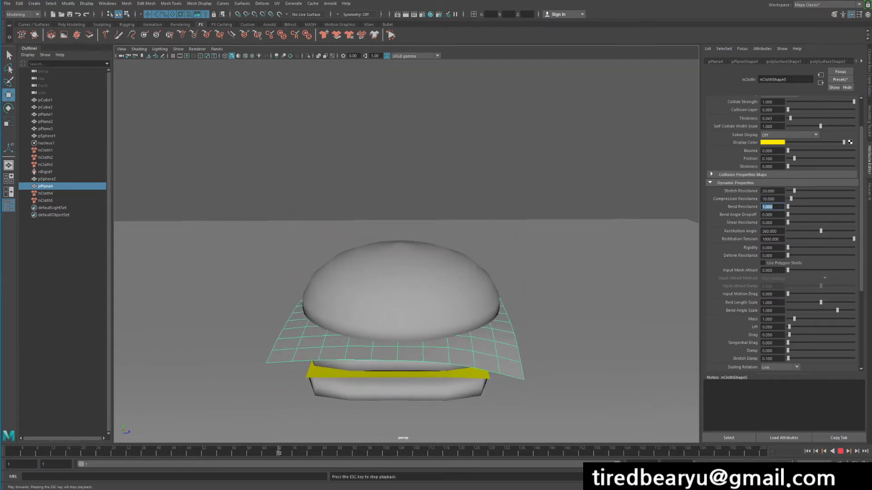
pyautogui.click(840, 451)
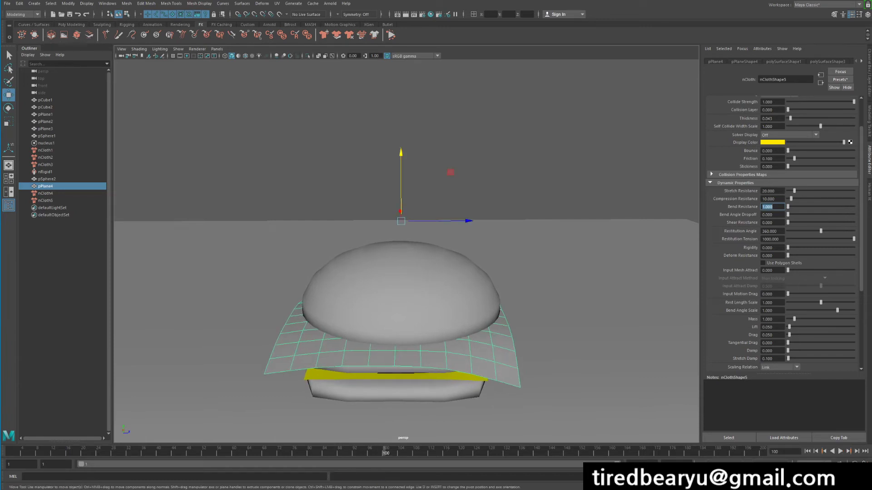
pyautogui.keyDown('alt'); pyautogui.moveTo(400, 291); pyautogui.dragTo(434, 270); pyautogui.keyUp('alt')
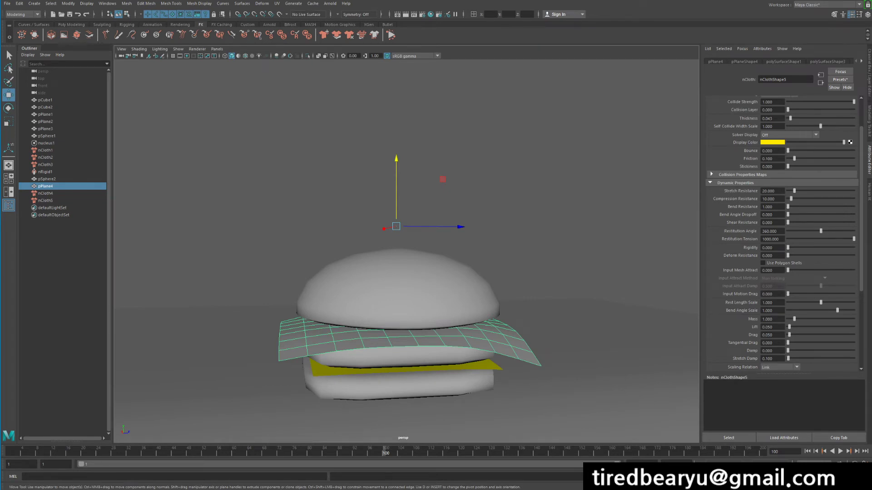
# Step: Make layer1 visible to show the original top bun and thick plane, and rewind to the first frame
pyautogui.hotkey('ctrl', 'a')
pyautogui.click(708, 356)
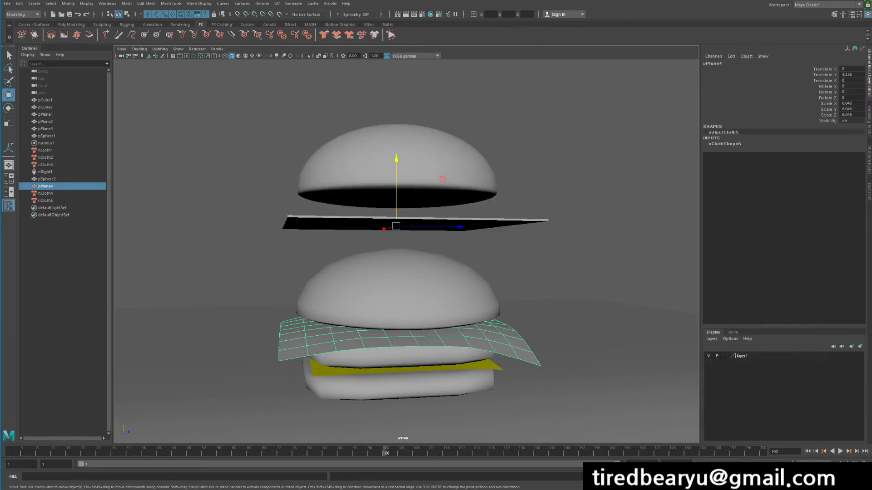
pyautogui.keyDown('alt'); pyautogui.moveTo(499, 273); pyautogui.dragTo(482, 295); pyautogui.keyUp('alt')
pyautogui.hotkey('alt', 'shift', 'v')
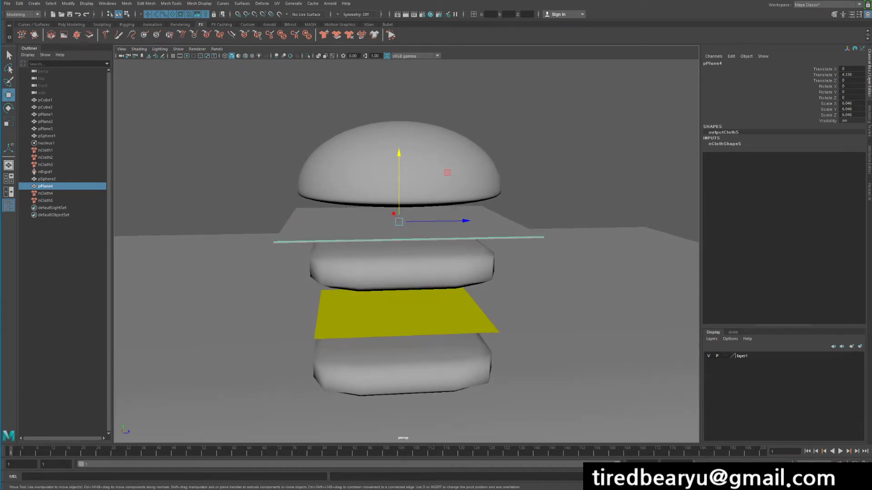
# Step: Apply a Wrap deformer so that the thick plane pPlane2 follows the single-layer nCloth plane pPlane4
pyautogui.keyDown('shift'); pyautogui.click(481, 227); pyautogui.keyUp('shift')
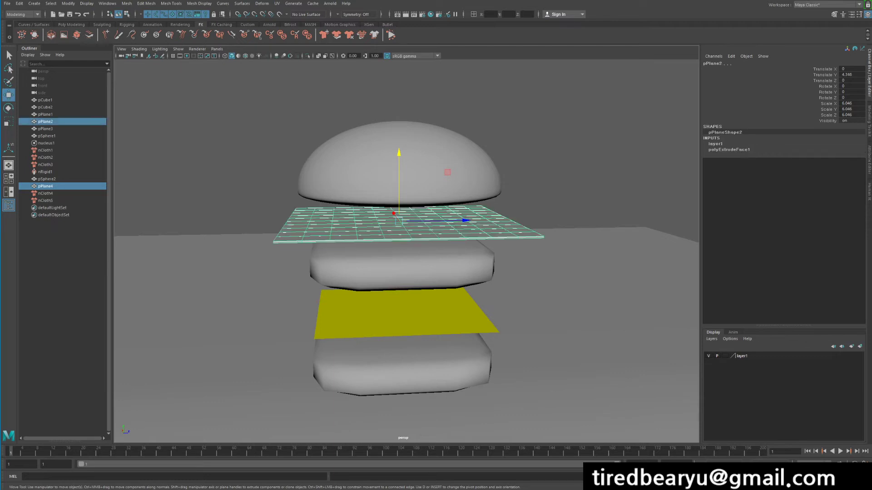
pyautogui.click(563, 177)
pyautogui.click(485, 225)
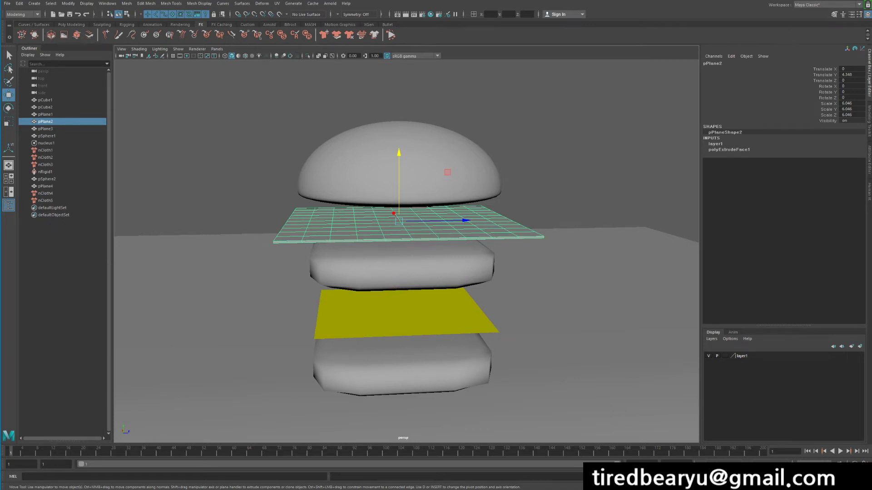
pyautogui.keyDown('ctrl'); pyautogui.click(45, 186); pyautogui.keyUp('ctrl')
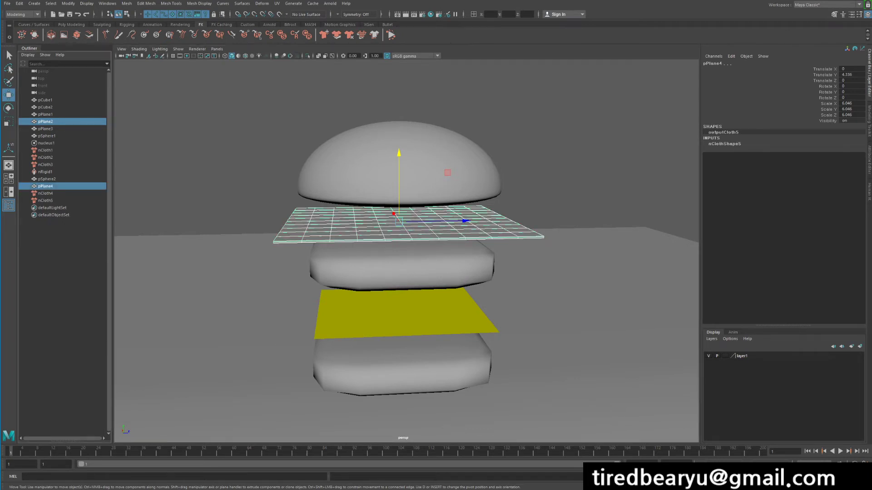
pyautogui.click(23, 15)
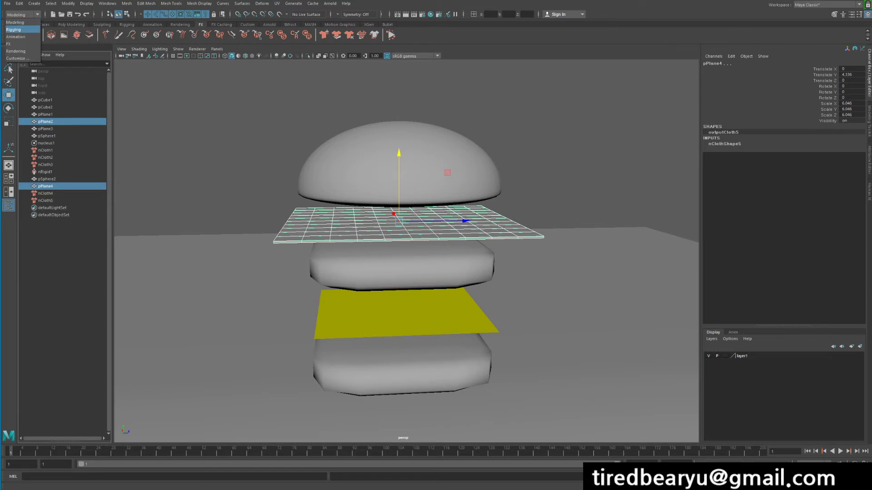
pyautogui.click(21, 29)
pyautogui.click(163, 3)
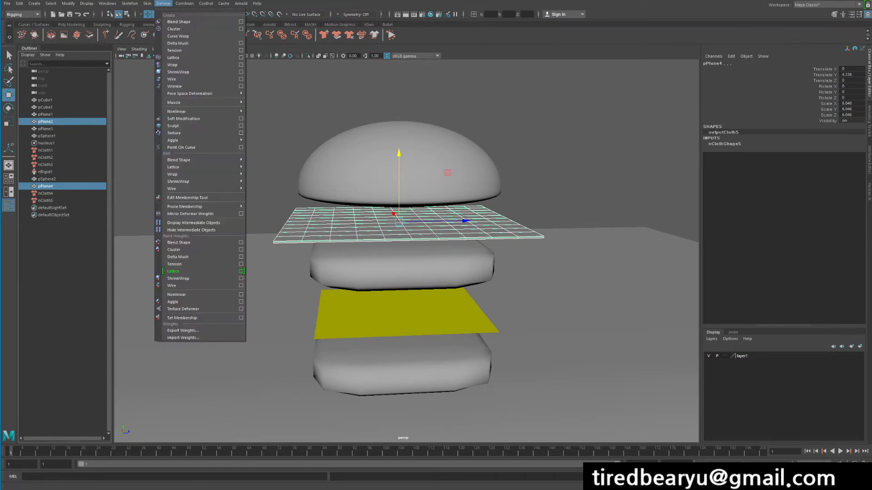
pyautogui.click(173, 65)
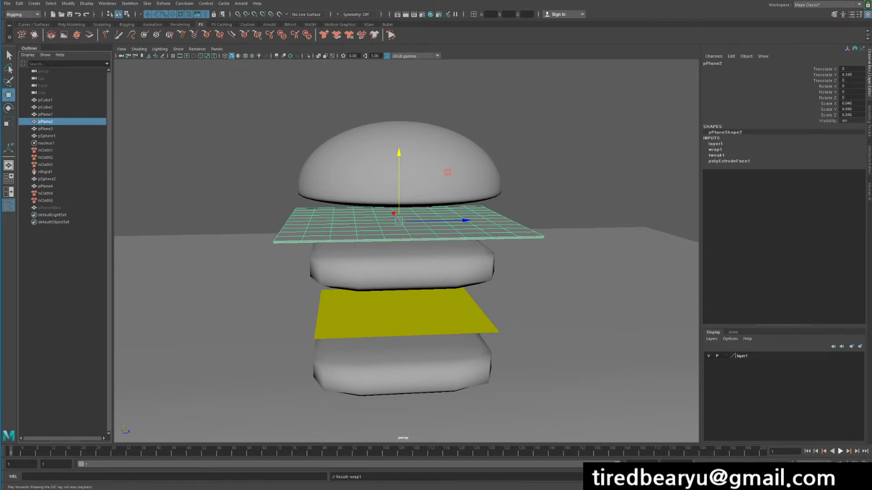
# Step: Play the simulation to check the wrapped plane, and put pPlane4 on a new hidden display layer
pyautogui.click(840, 451)
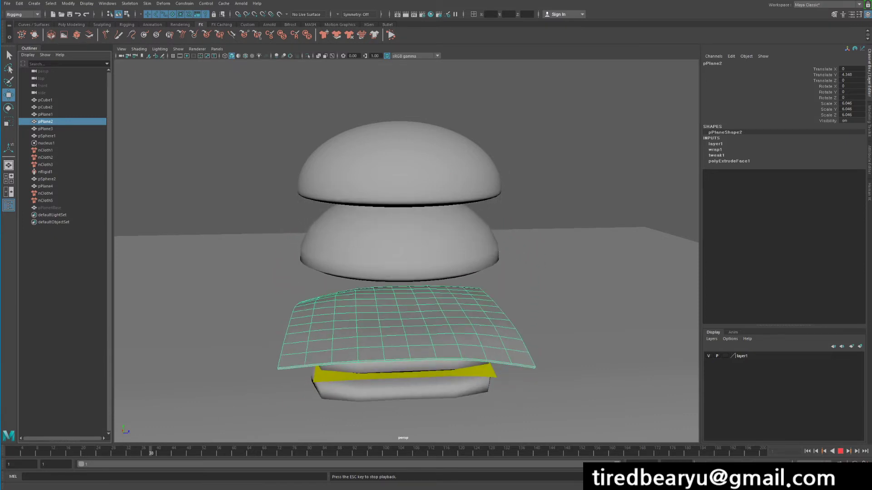
pyautogui.click(840, 451)
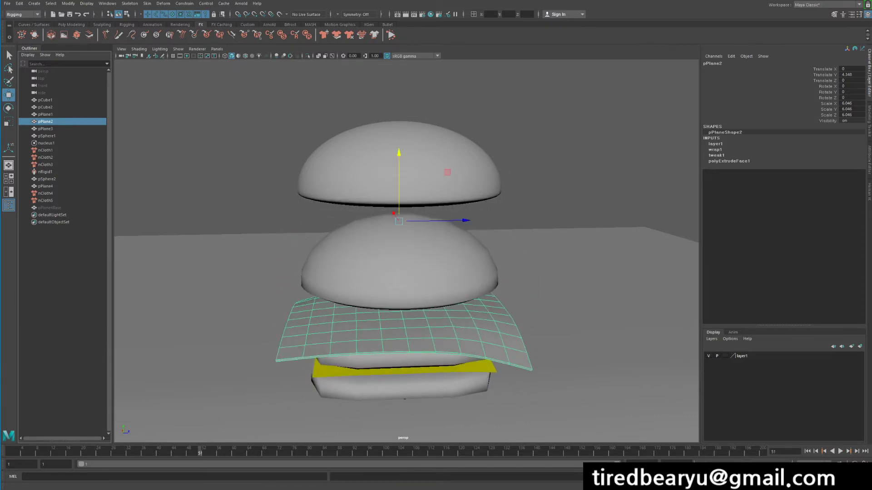
pyautogui.click(46, 187)
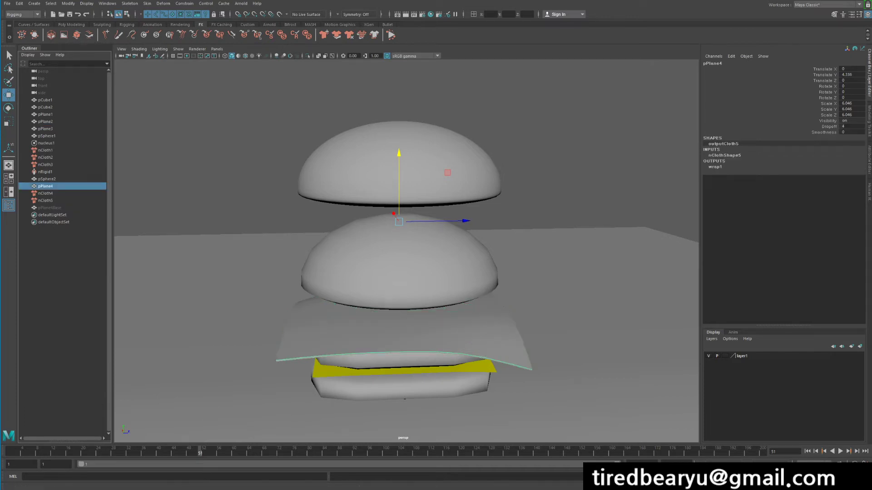
pyautogui.click(860, 346)
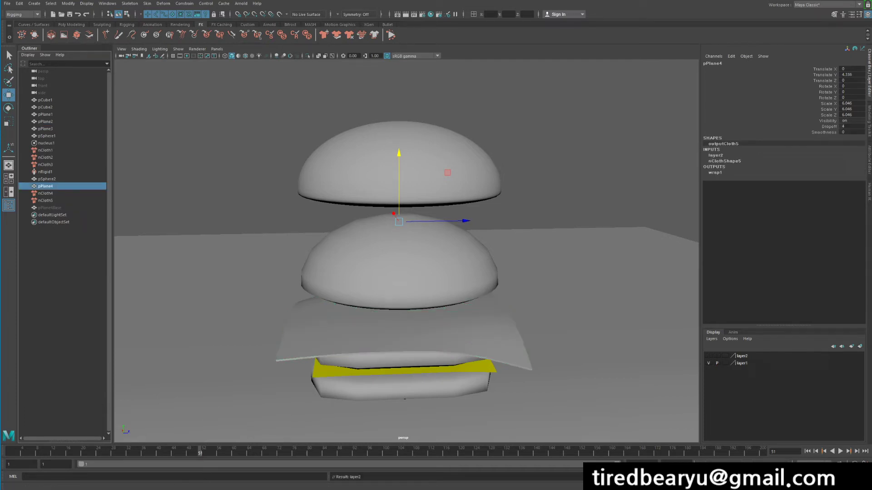
# Step: At the first frame, apply a Wrap deformer so that the original top bun pSphere1 follows the reduced bun pSphere2
pyautogui.click(402, 265)
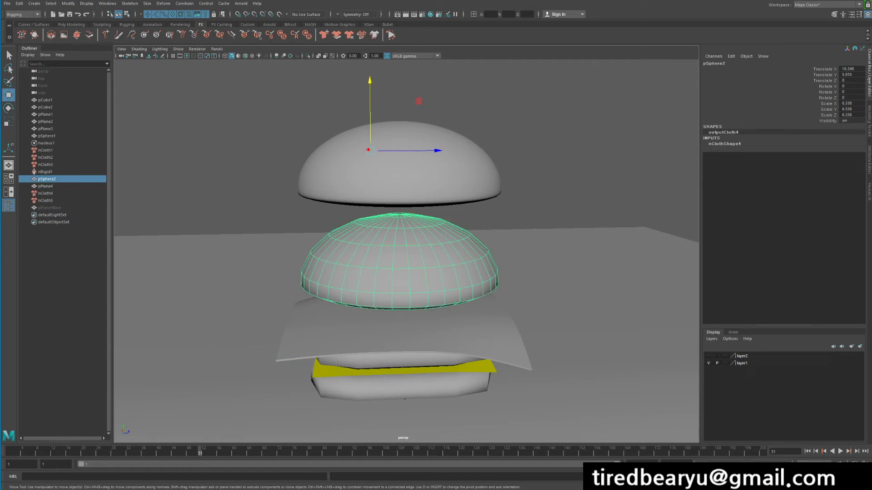
pyautogui.click(400, 170)
pyautogui.keyDown('shift'); pyautogui.click(400, 261); pyautogui.keyUp('shift')
pyautogui.click(400, 171)
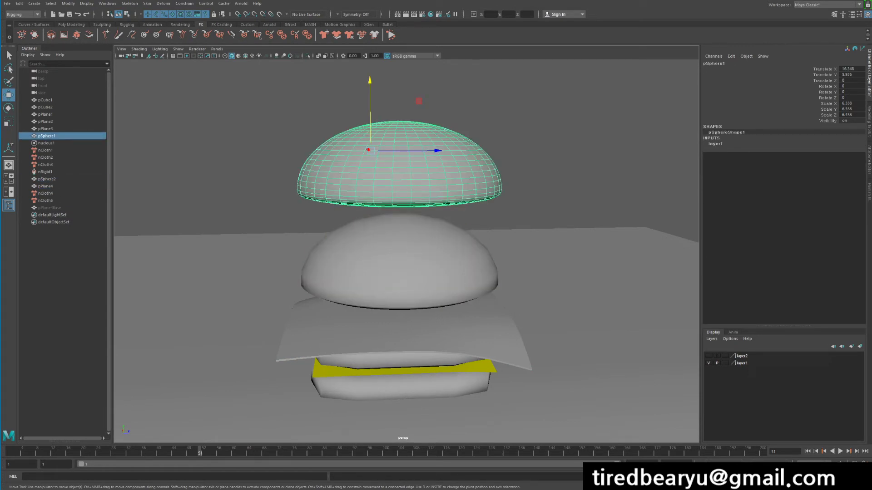
pyautogui.keyDown('shift'); pyautogui.click(400, 262); pyautogui.keyUp('shift')
pyautogui.click(807, 451)
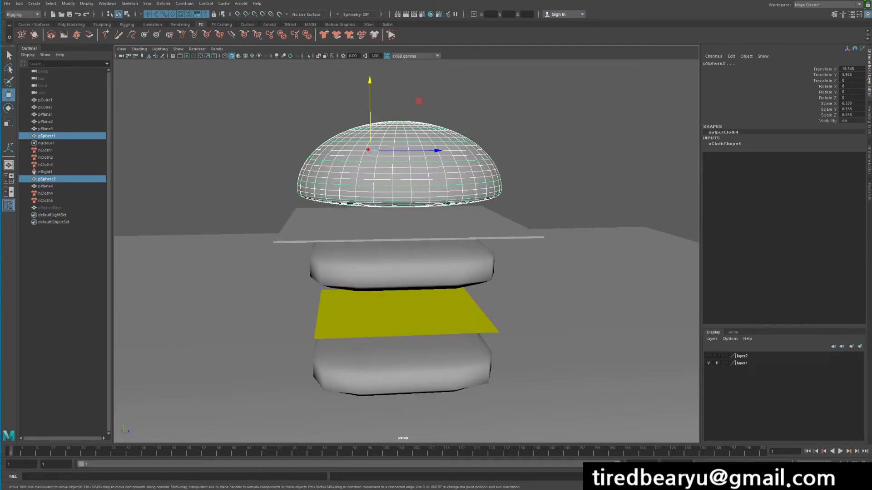
pyautogui.click(185, 3)
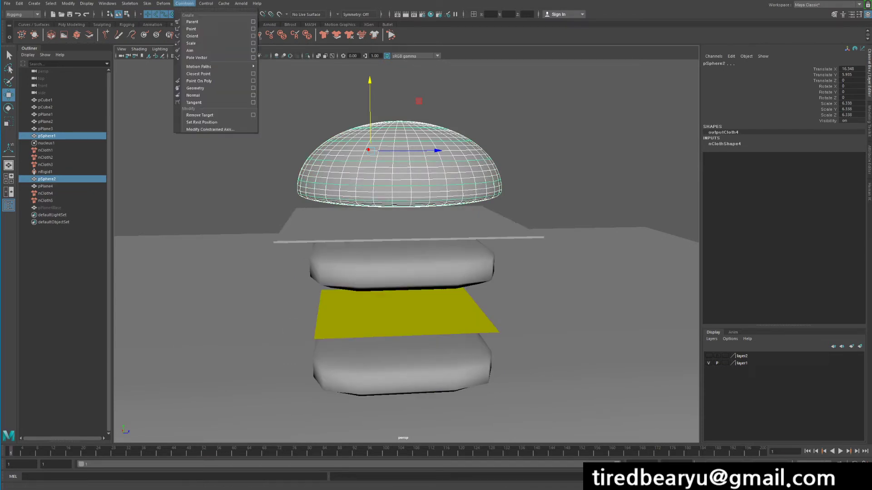
pyautogui.moveTo(163, 4)
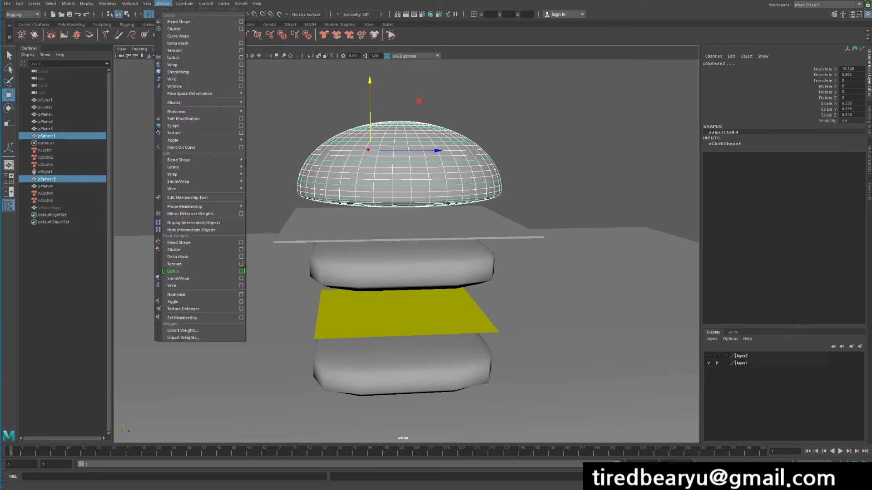
pyautogui.click(175, 64)
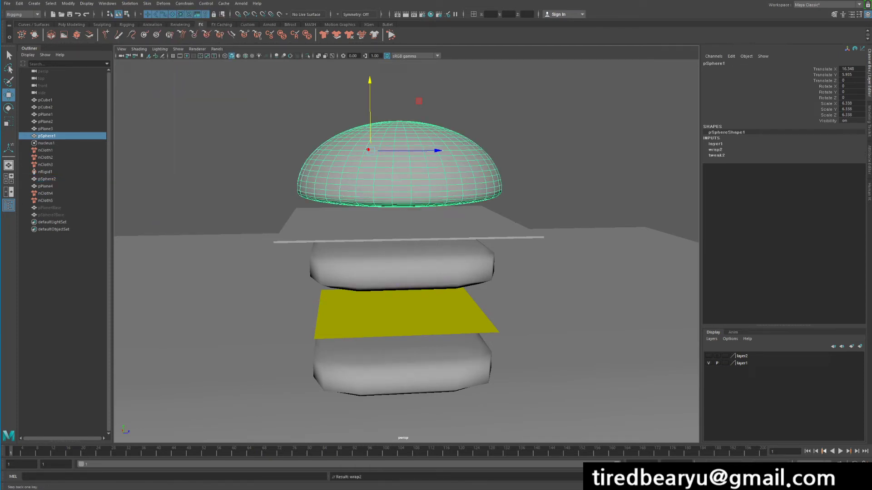
# Step: Play the simulation with the wrapped top bun and inspect the landed stack in wireframe with pPlane4 selected
pyautogui.click(840, 452)
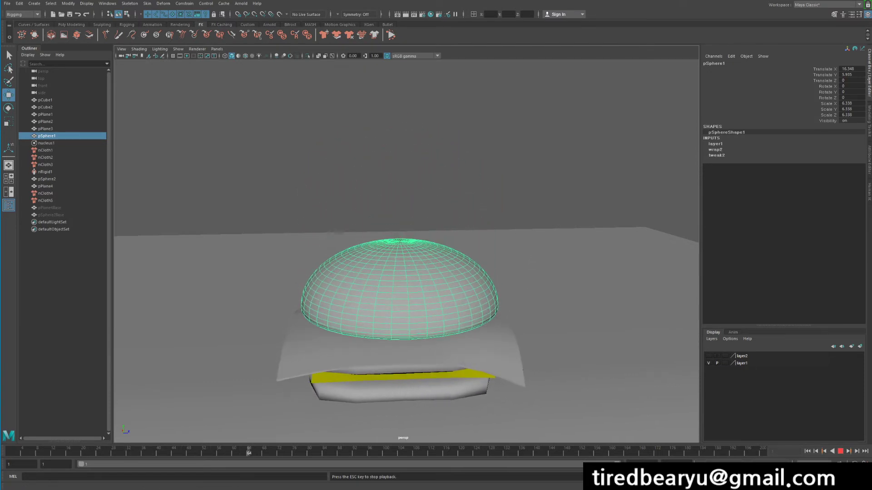
pyautogui.press('Escape')
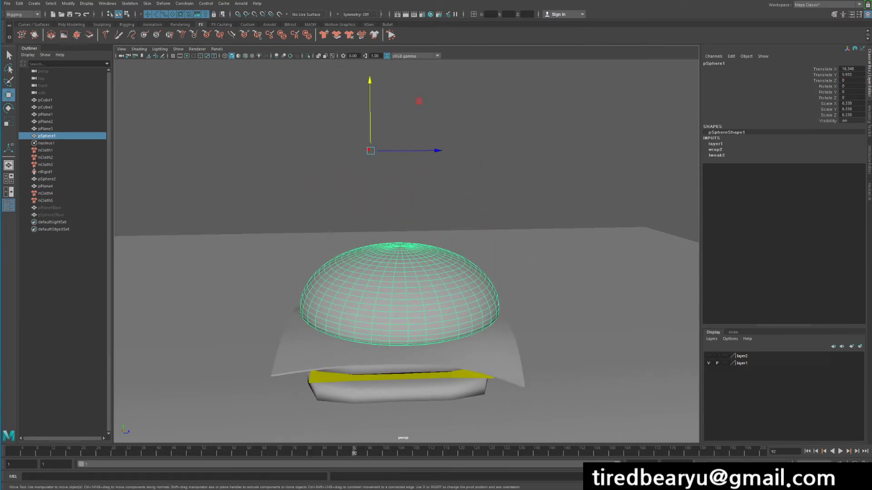
pyautogui.click(46, 186)
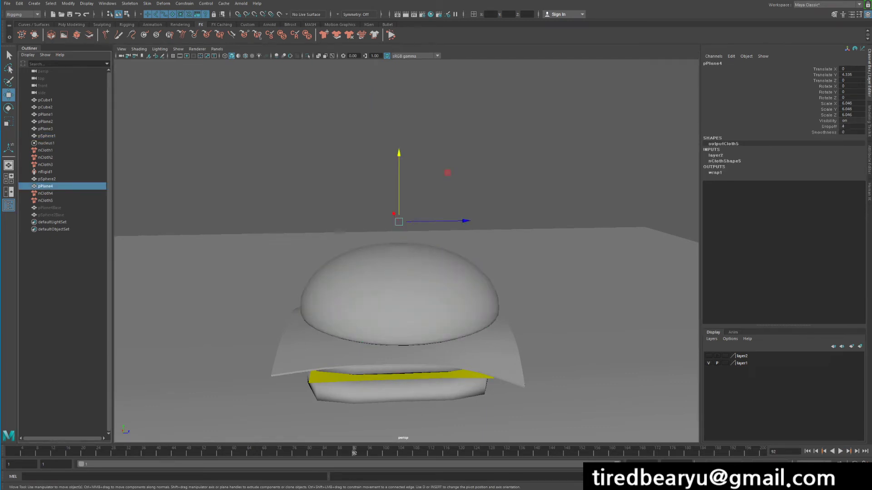
pyautogui.press('4')
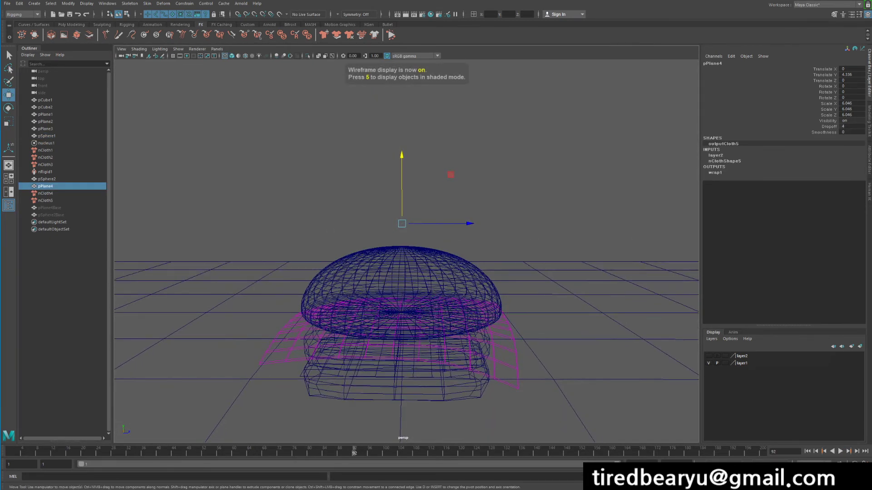
# Step: Return to shaded display and add the reduced top bun pSphere2 to the hidden layer2
pyautogui.click(47, 179)
pyautogui.press('5')
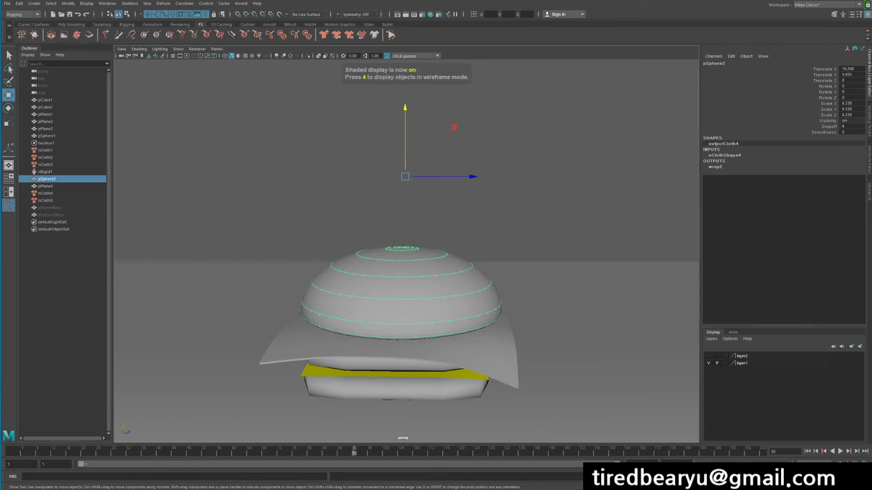
pyautogui.click(742, 363)
pyautogui.click(756, 356)
pyautogui.rightClick(756, 357)
pyautogui.click(774, 375)
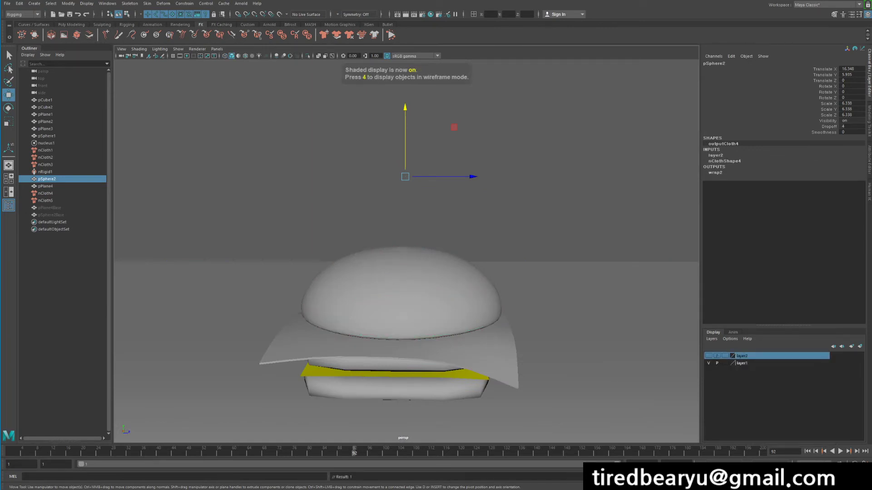
# Step: Replay the simulation from the start with the stand-ins hidden, select the original top bun, and rewind
pyautogui.keyDown('alt'); pyautogui.moveTo(404, 281); pyautogui.dragTo(403, 295); pyautogui.keyUp('alt')
pyautogui.keyDown('alt'); pyautogui.moveTo(403, 295); pyautogui.dragTo(405, 267, button='middle'); pyautogui.keyUp('alt')
pyautogui.keyDown('alt'); pyautogui.moveTo(405, 267); pyautogui.dragTo(411, 254); pyautogui.keyUp('alt')
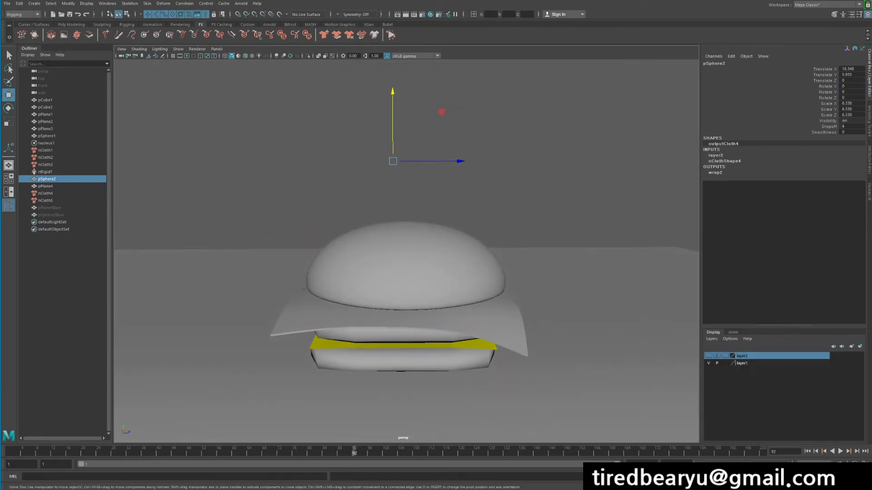
pyautogui.click(807, 451)
pyautogui.click(840, 452)
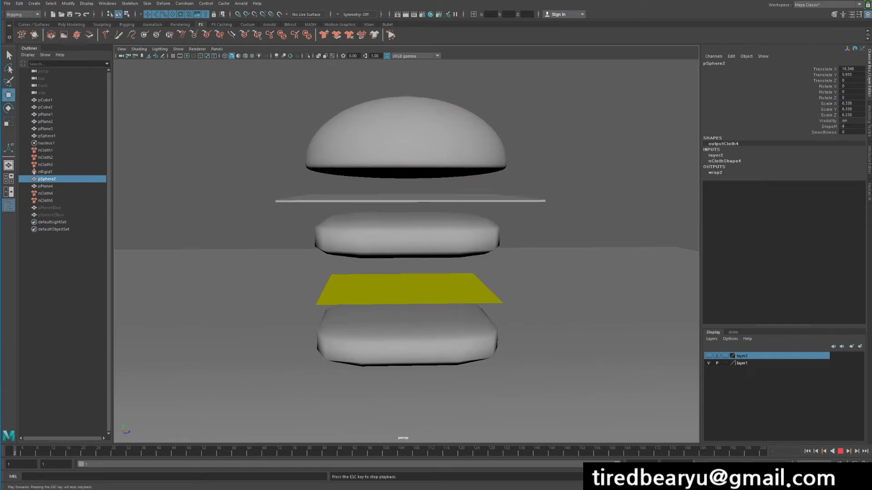
pyautogui.click(840, 451)
pyautogui.click(422, 193)
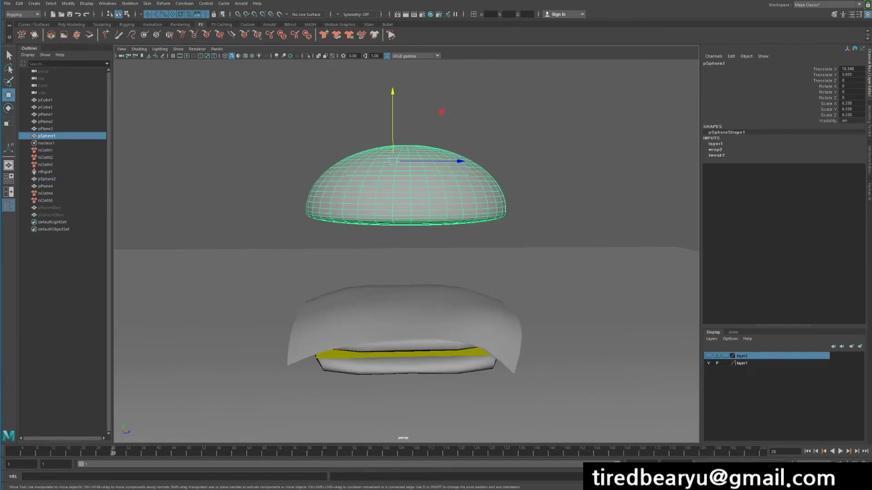
pyautogui.click(807, 451)
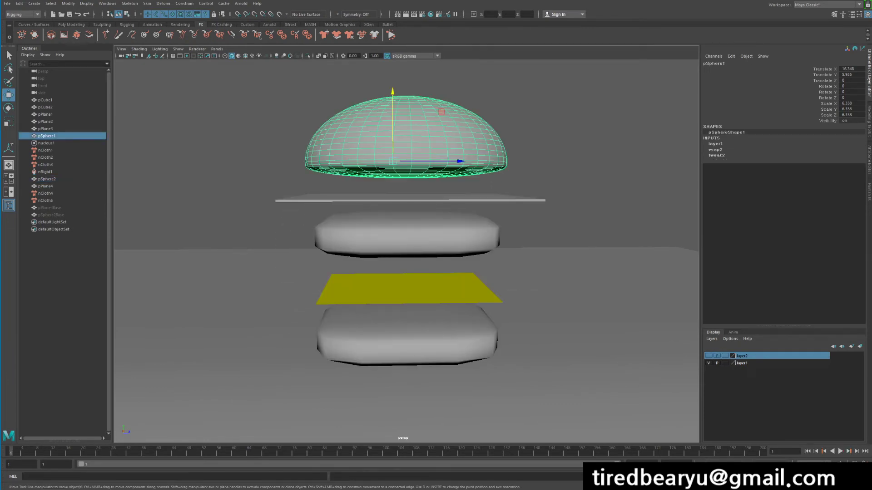
# Step: Set the mass of the top bun's nCloth, nClothShape4, to 1
pyautogui.hotkey('ctrl', 'a')
pyautogui.doubleClick(767, 320)
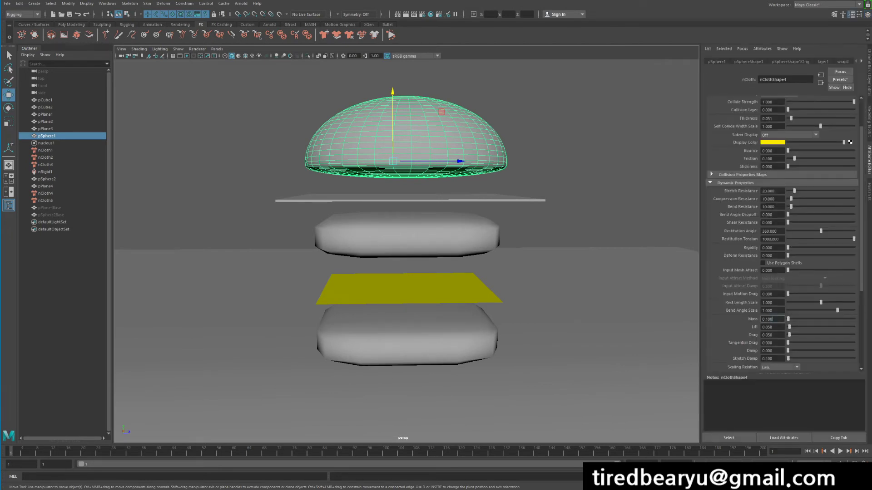
pyautogui.write('1')
pyautogui.press('Return')
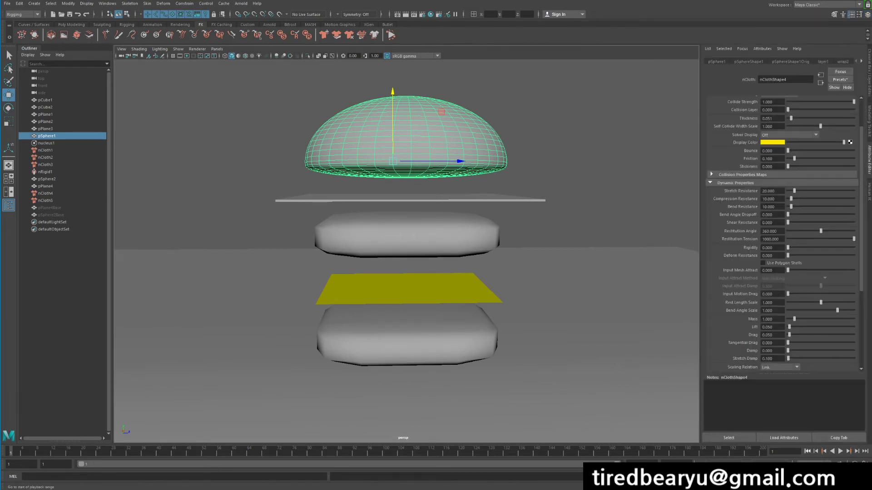
# Step: Play the simulation with the heavier top bun, inspect the landed stack, and rewind to the first frame
pyautogui.click(840, 452)
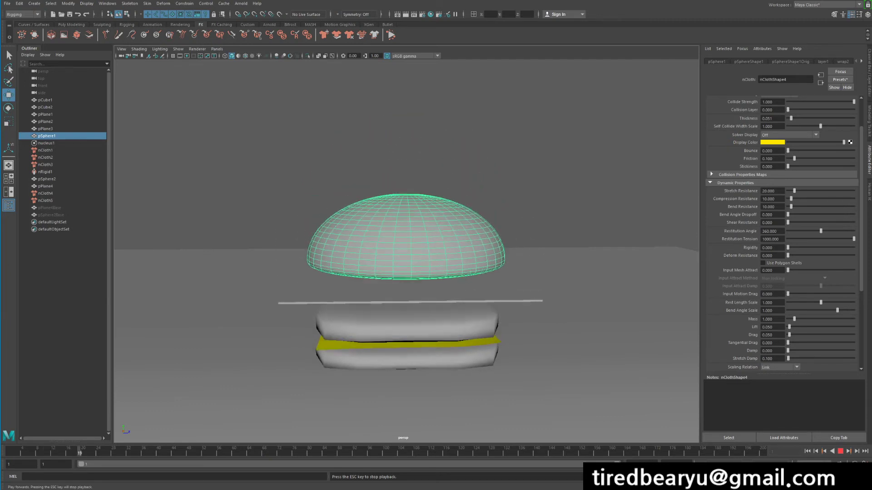
pyautogui.click(840, 451)
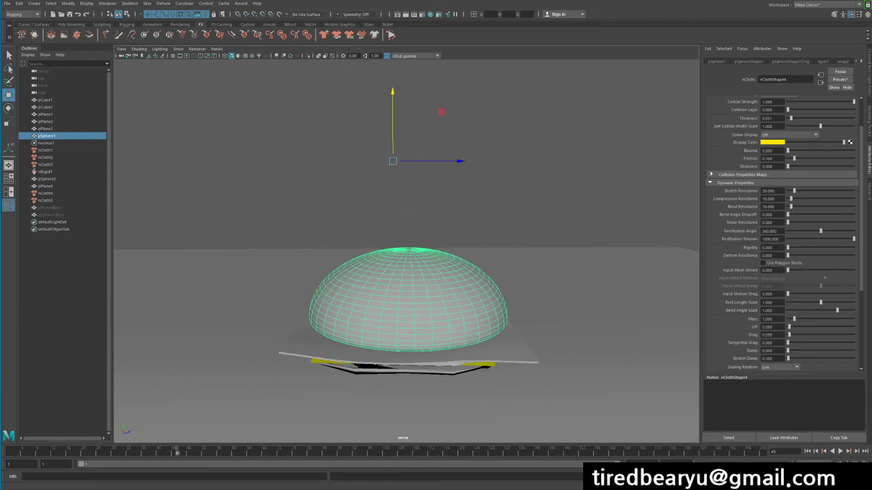
pyautogui.keyDown('alt'); pyautogui.moveTo(535, 327); pyautogui.dragTo(542, 290); pyautogui.keyUp('alt')
pyautogui.click(807, 451)
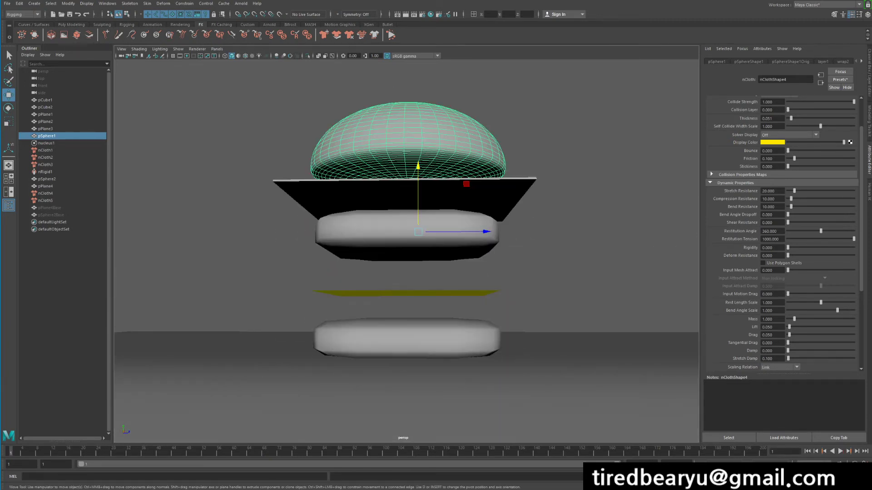
pyautogui.keyDown('alt'); pyautogui.moveTo(522, 318); pyautogui.dragTo(516, 311); pyautogui.keyUp('alt')
pyautogui.click(409, 343)
pyautogui.keyDown('alt'); pyautogui.moveTo(409, 343); pyautogui.dragTo(401, 358); pyautogui.keyUp('alt')
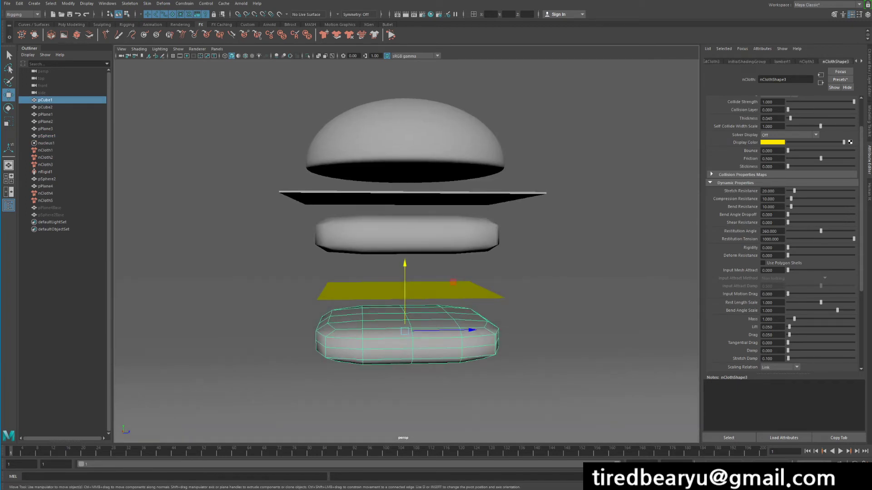
pyautogui.keyDown('shift'); pyautogui.click(448, 235); pyautogui.keyUp('shift')
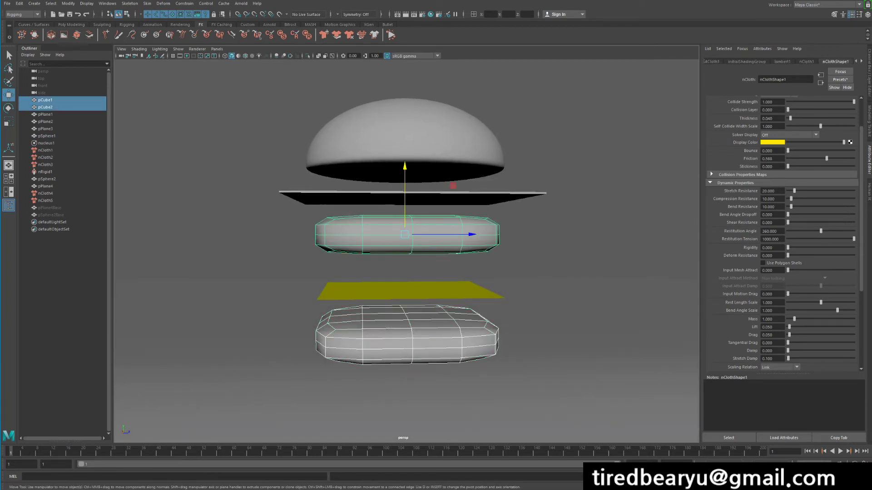
pyautogui.moveTo(765, 207); pyautogui.dragTo(761, 206)
pyautogui.click(549, 338)
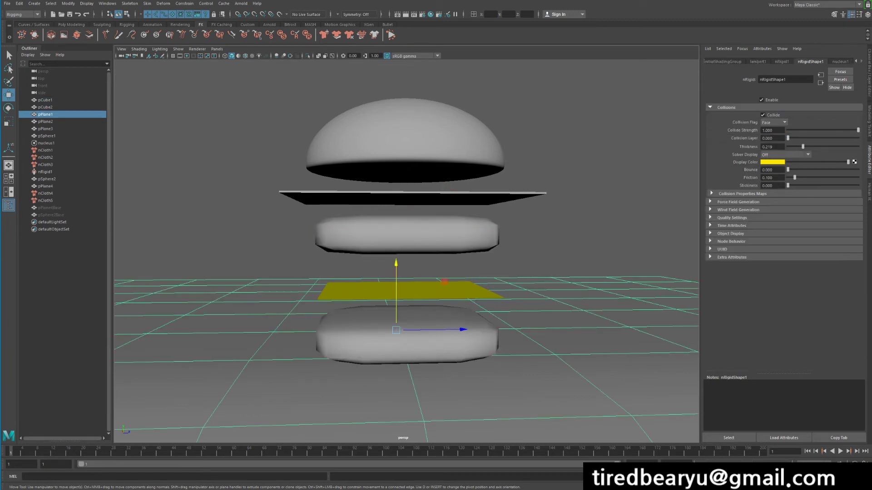
# Step: Set the nCloth bend resistance to 20 on the lower slab pCube1 and on the upper slab
pyautogui.click(447, 338)
pyautogui.moveTo(765, 206); pyautogui.dragTo(761, 206)
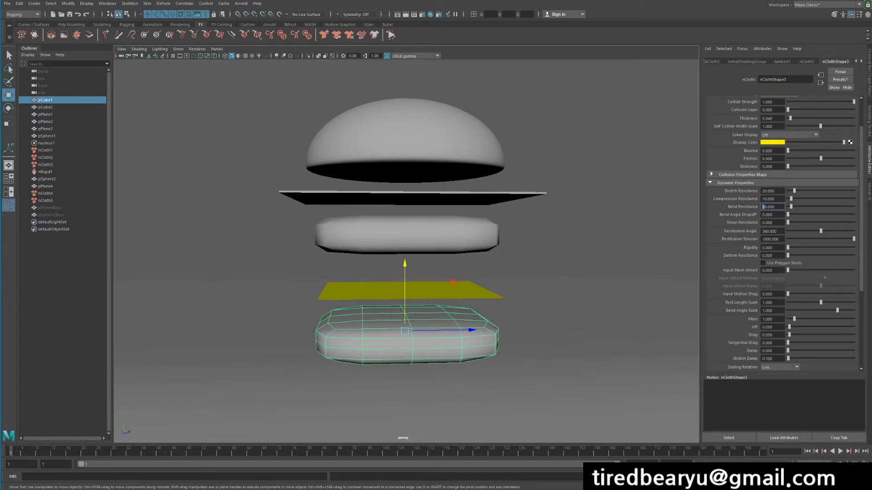
pyautogui.press('Return')
pyautogui.click(447, 236)
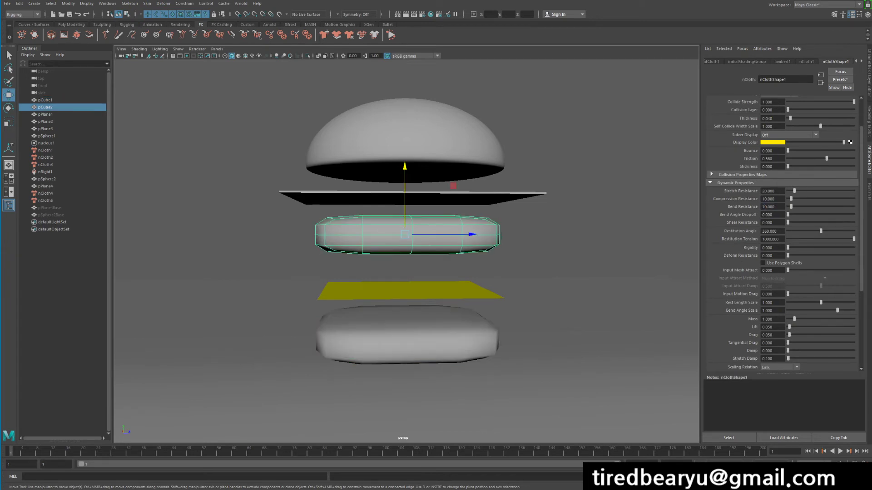
pyautogui.moveTo(765, 206); pyautogui.dragTo(761, 207)
pyautogui.write('2')
pyautogui.press('Return')
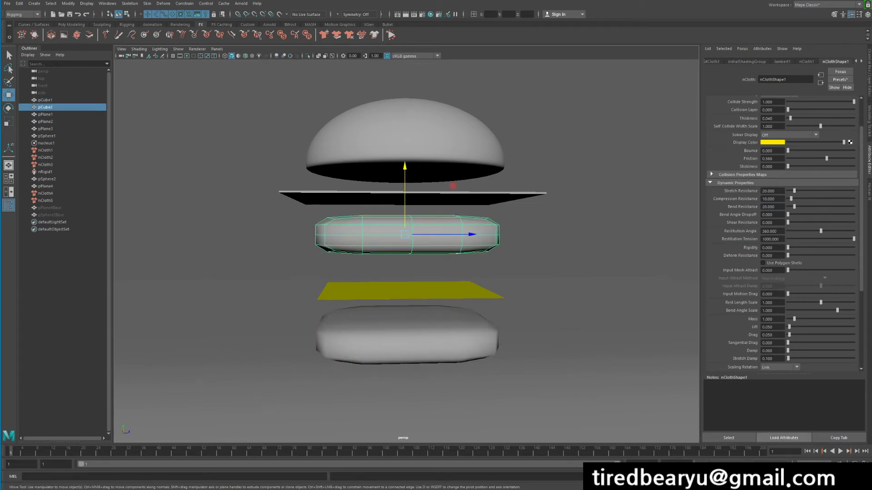
# Step: Play the simulation with the stiffer slabs and rewind to the first frame
pyautogui.click(840, 451)
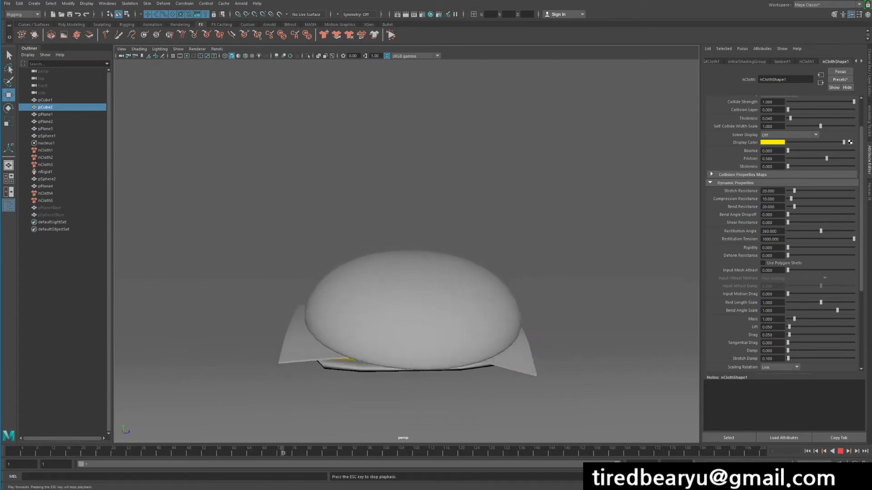
pyautogui.click(839, 450)
pyautogui.click(807, 451)
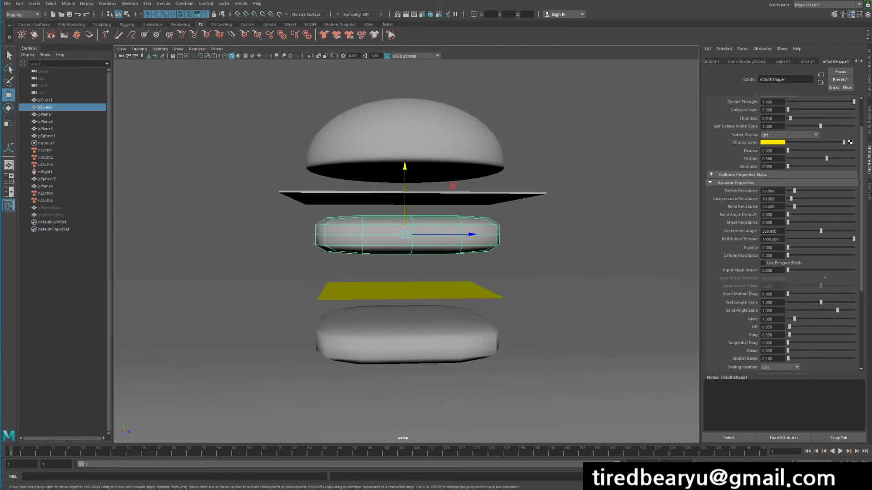
# Step: Set the nCloth mass to 2 on the lower slab pCube1 and on the upper slab
pyautogui.click(454, 347)
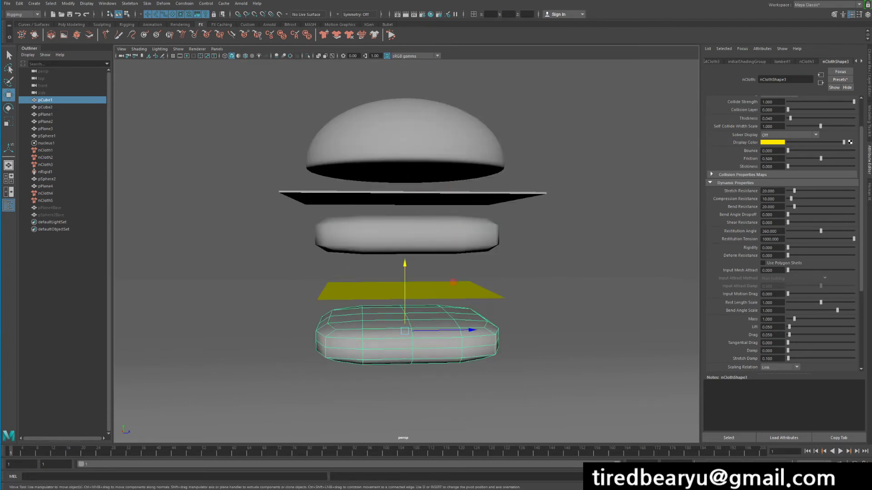
pyautogui.doubleClick(767, 319)
pyautogui.write('2')
pyautogui.press('Return')
pyautogui.click(406, 236)
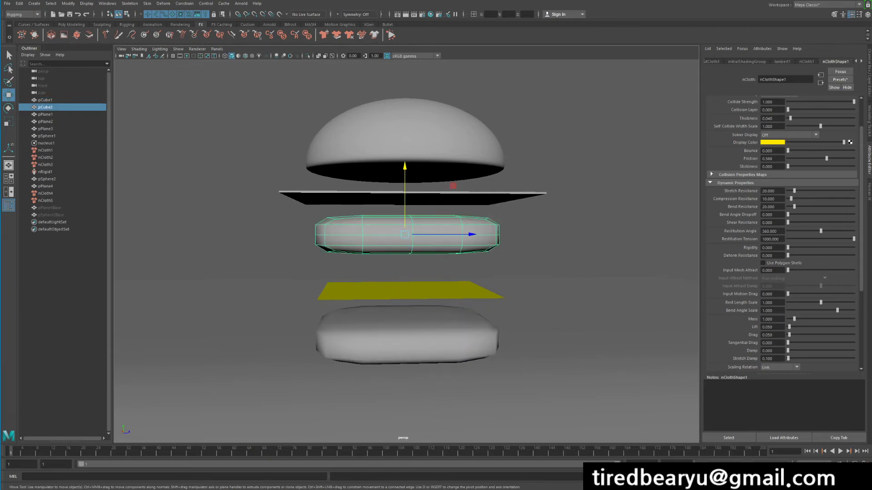
pyautogui.doubleClick(767, 320)
pyautogui.write('2')
pyautogui.press('Return')
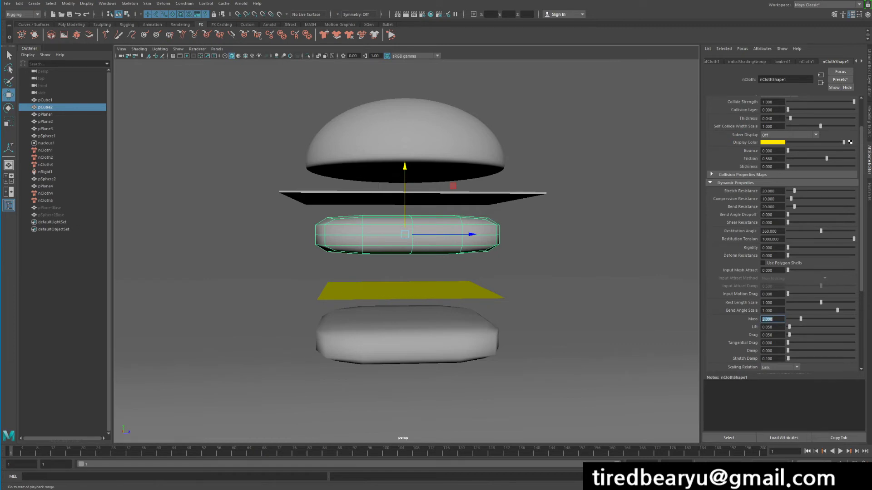
# Step: Replay the simulation with the heavier slabs and return to the first frame
pyautogui.click(840, 452)
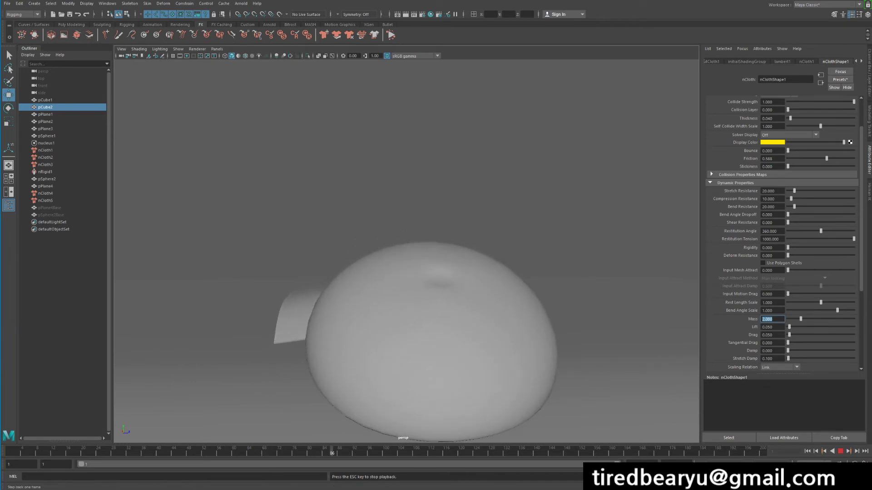
pyautogui.click(840, 452)
pyautogui.click(807, 451)
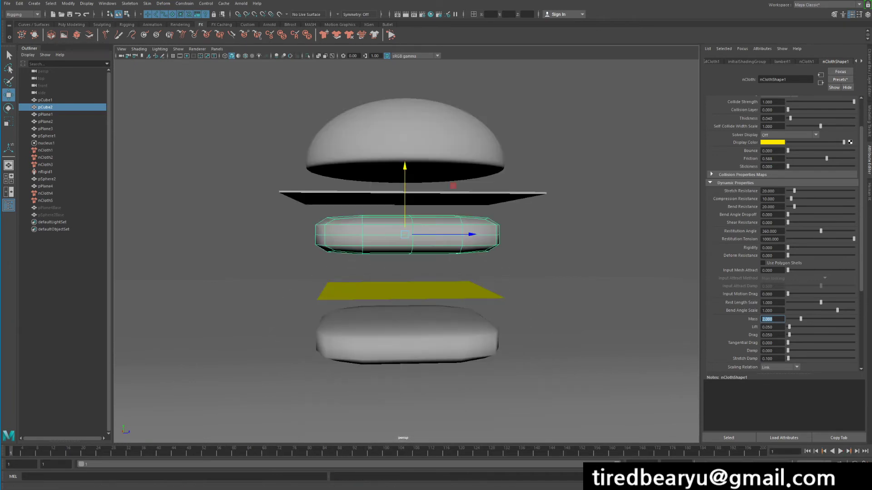
# Step: Set the top bun's nCloth bend resistance to 20 and its friction to 1
pyautogui.click(418, 136)
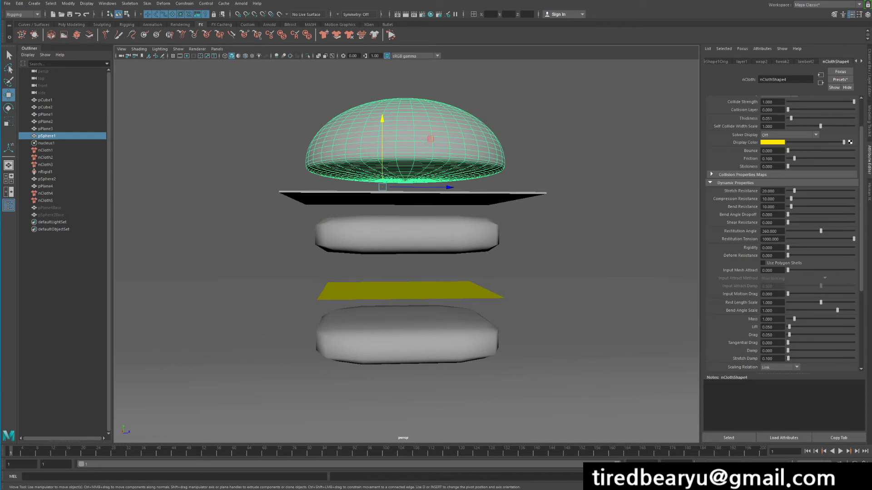
pyautogui.click(762, 206)
pyautogui.write('2')
pyautogui.press('Return')
pyautogui.keyDown('alt'); pyautogui.moveTo(409, 255); pyautogui.dragTo(396, 264); pyautogui.keyUp('alt')
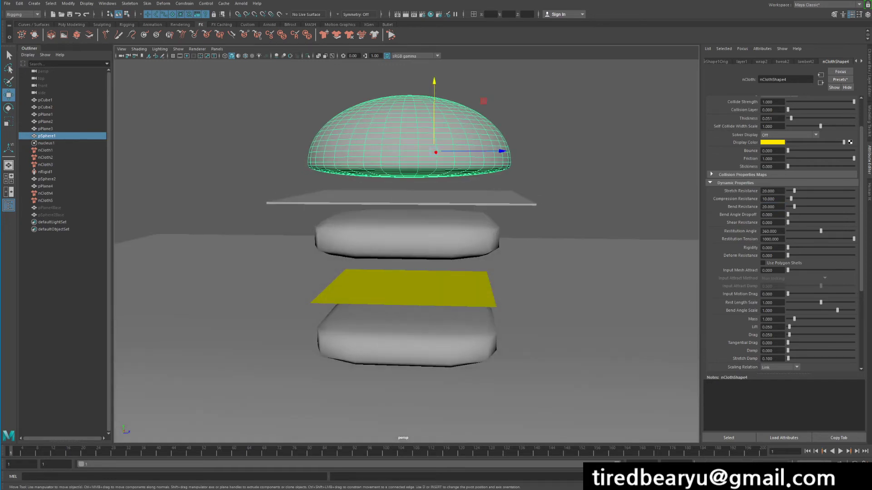
# Step: Play the simulation with nothing selected, view the landing burger from the side, then stop and rewind
pyautogui.click(840, 452)
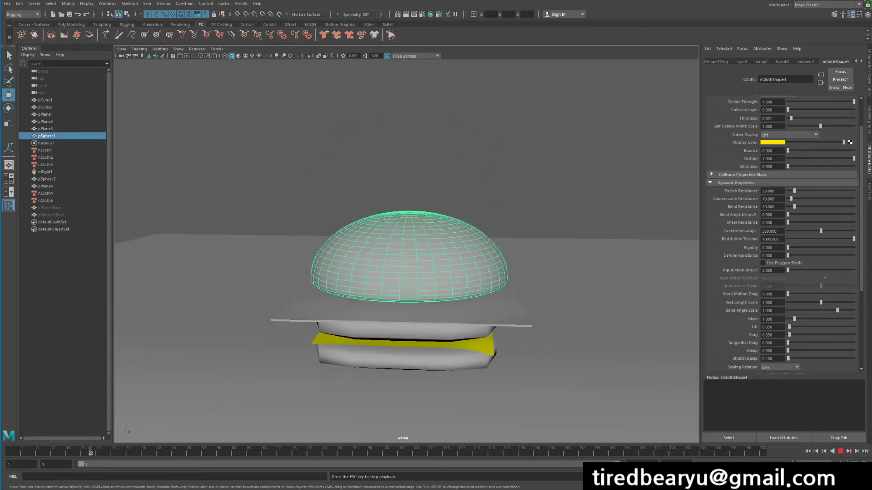
pyautogui.click(467, 181)
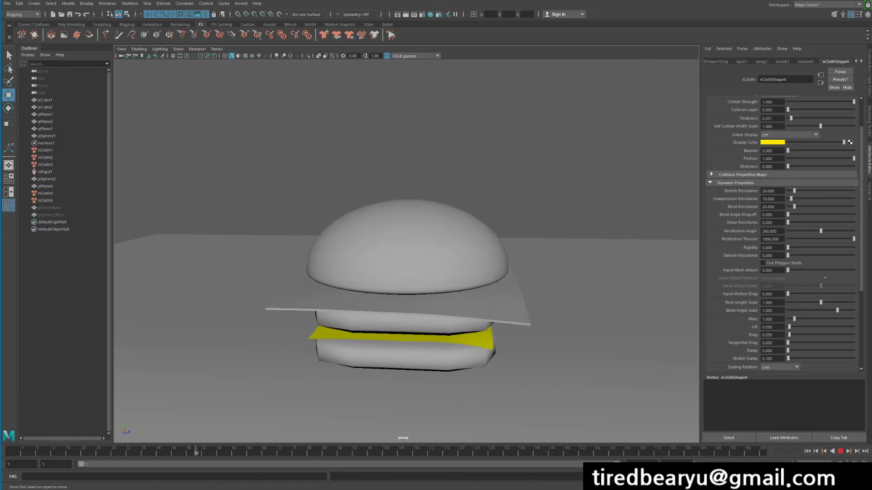
pyautogui.keyDown('alt'); pyautogui.moveTo(458, 240); pyautogui.dragTo(561, 232); pyautogui.keyUp('alt')
pyautogui.click(840, 451)
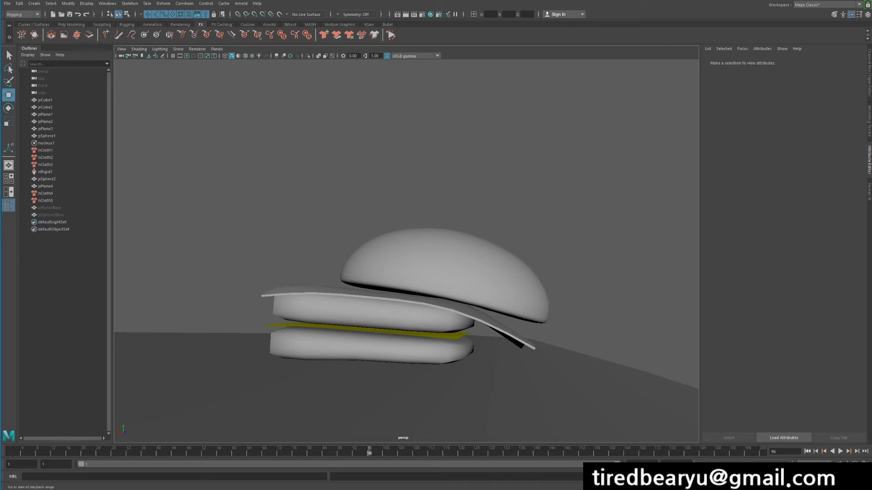
pyautogui.click(807, 451)
# Step: Select the thick plane pPlane2 under the top bun and raise its nCloth friction to 1
pyautogui.keyDown('alt'); pyautogui.moveTo(458, 186); pyautogui.dragTo(466, 236); pyautogui.keyUp('alt')
pyautogui.click(456, 198)
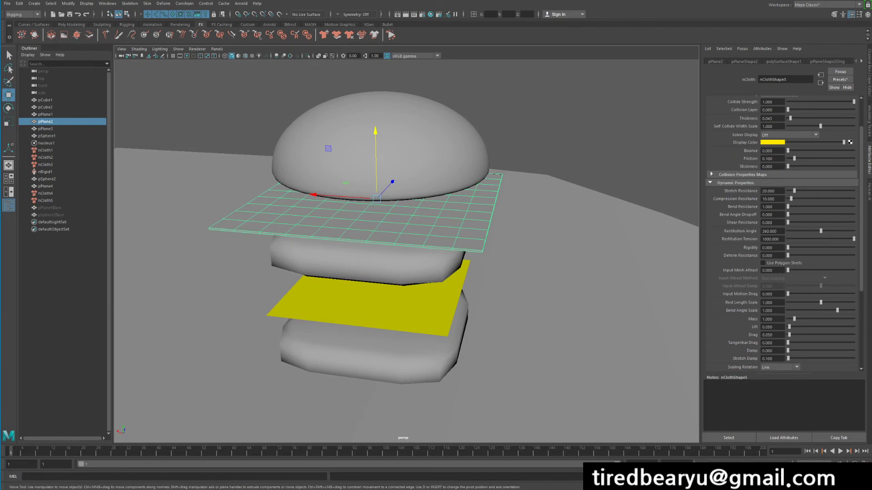
pyautogui.click(504, 245)
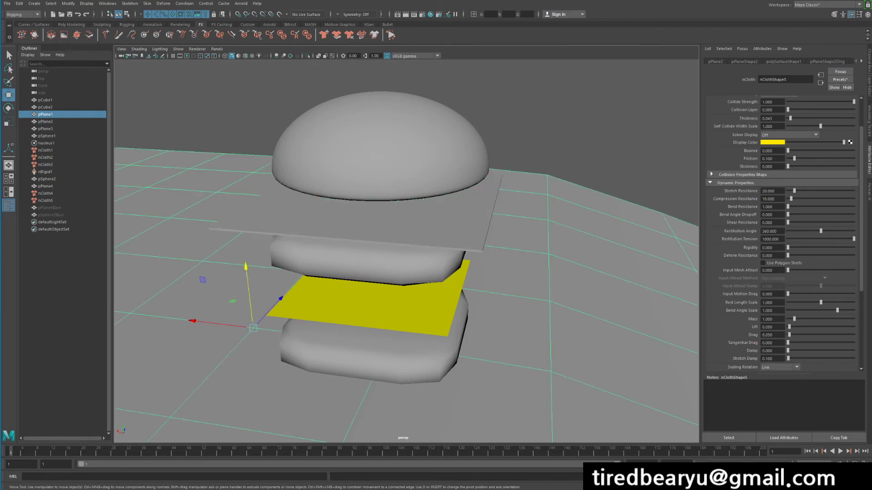
pyautogui.click(472, 227)
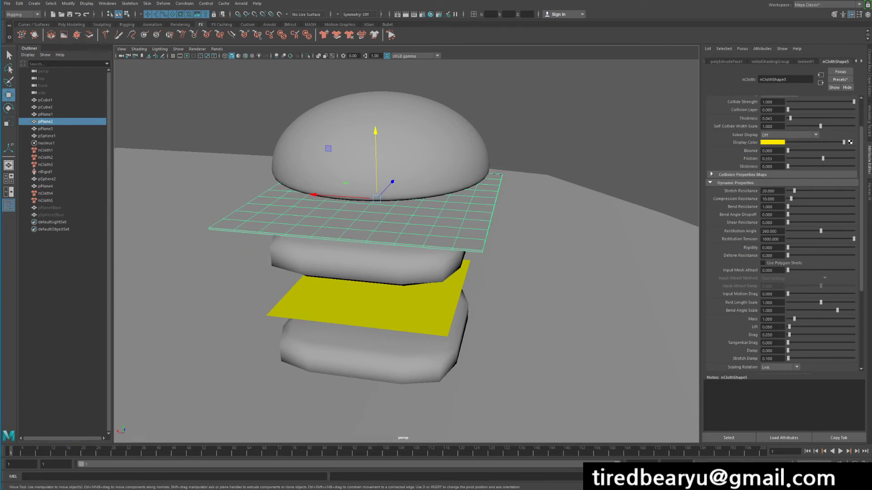
pyautogui.keyDown('alt'); pyautogui.moveTo(459, 245); pyautogui.dragTo(404, 230); pyautogui.keyUp('alt')
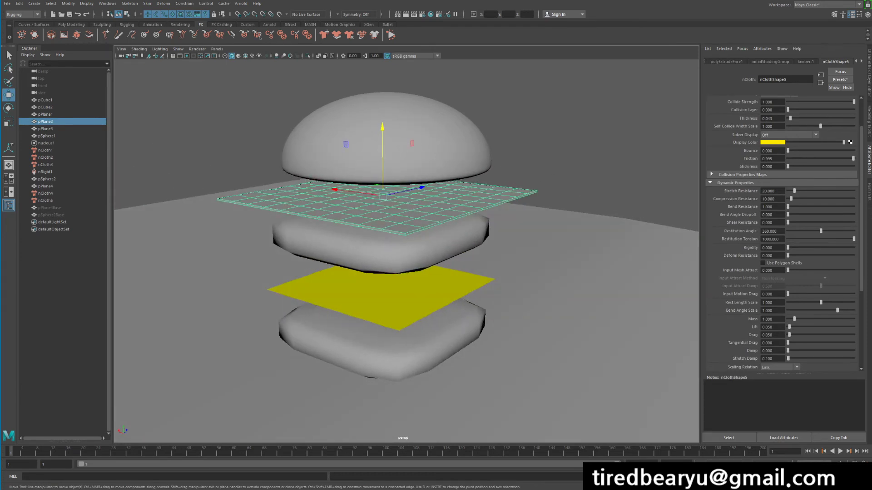
pyautogui.moveTo(853, 158); pyautogui.dragTo(855, 159)
# Step: Play the simulation with the higher plane friction and inspect the stopped stack from above
pyautogui.click(840, 451)
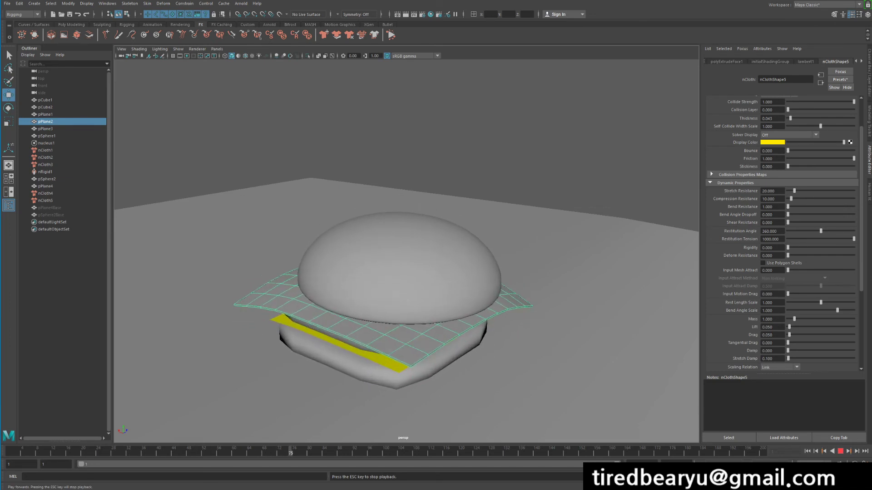
pyautogui.click(840, 452)
pyautogui.keyDown('alt'); pyautogui.moveTo(363, 290); pyautogui.dragTo(375, 325); pyautogui.keyUp('alt')
# Step: Set the top bun's nCloth bend resistance to 30 and rewind to the first frame
pyautogui.click(409, 275)
pyautogui.keyDown('alt'); pyautogui.moveTo(374, 325); pyautogui.dragTo(400, 324, button='right'); pyautogui.keyUp('alt')
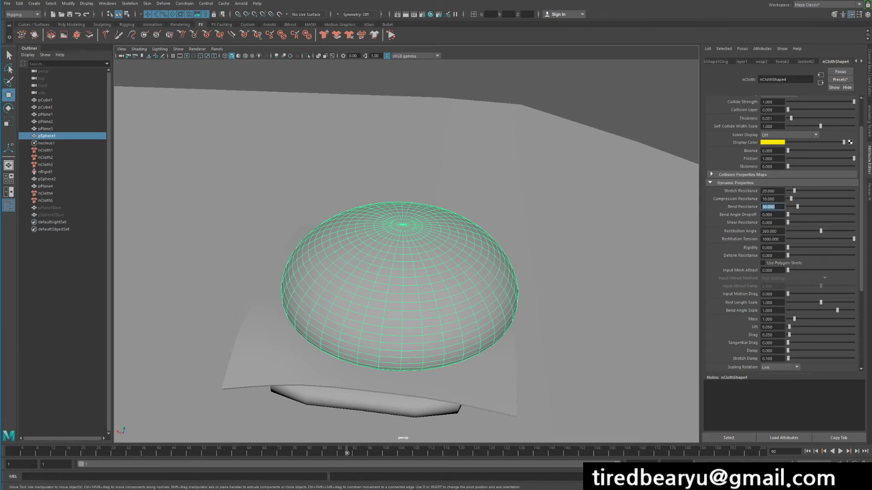
pyautogui.click(815, 451)
pyautogui.click(815, 451)
pyautogui.click(807, 451)
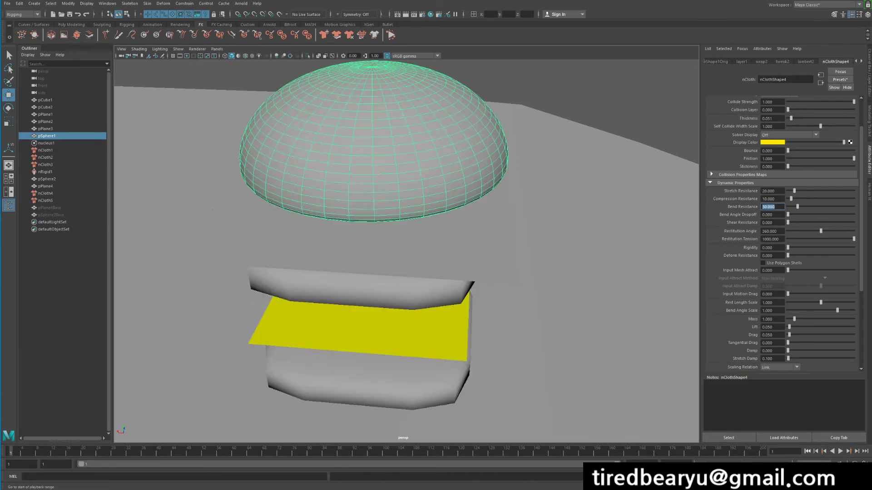
# Step: Play the simulation with the stiffer top bun, deselect everything, then stop and rewind
pyautogui.click(840, 451)
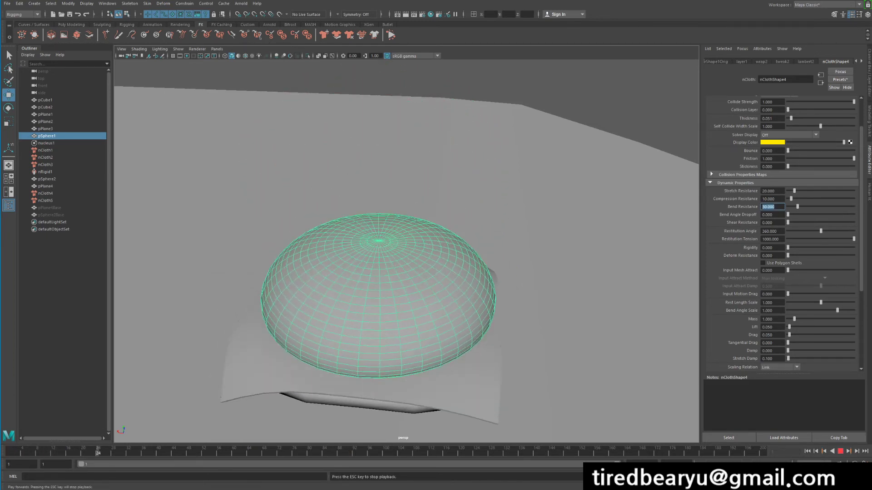
pyautogui.click(581, 272)
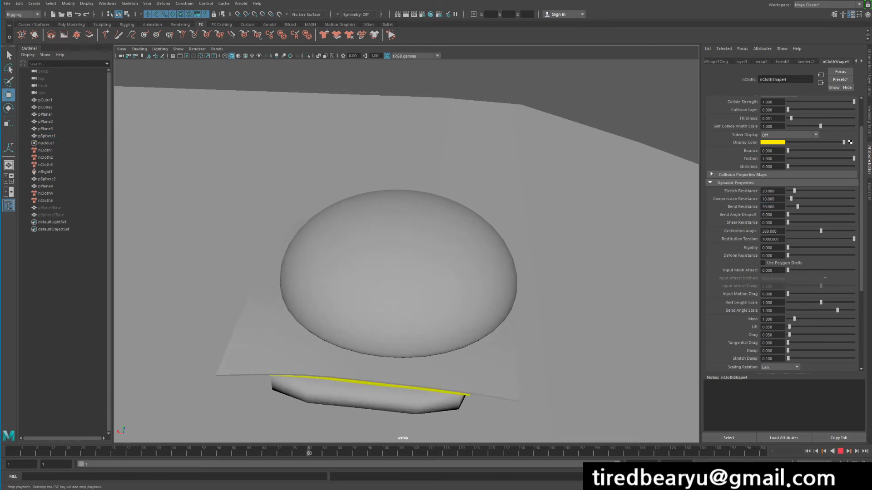
pyautogui.press('Escape')
pyautogui.keyDown('alt'); pyautogui.moveTo(454, 272); pyautogui.dragTo(416, 285); pyautogui.keyUp('alt')
pyautogui.hotkey('alt', 'shift', 'v')
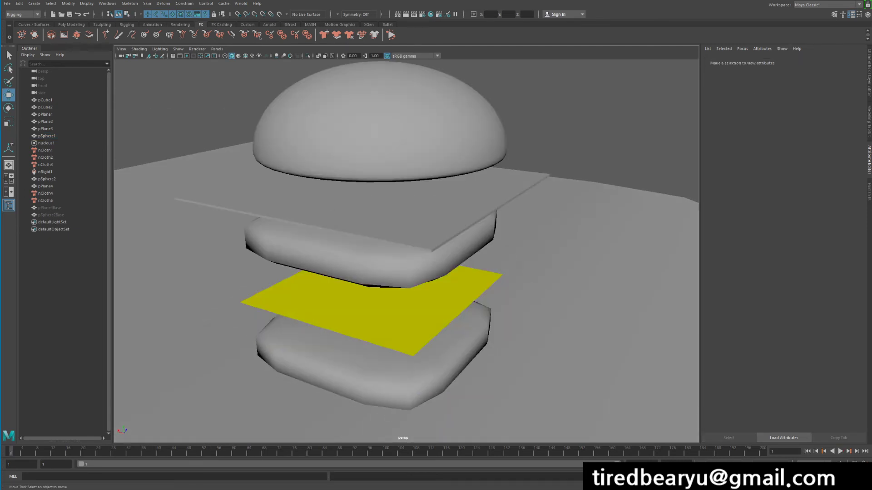
# Step: Switch the viewport to textured shading and view the whole burger stack
pyautogui.press('6')
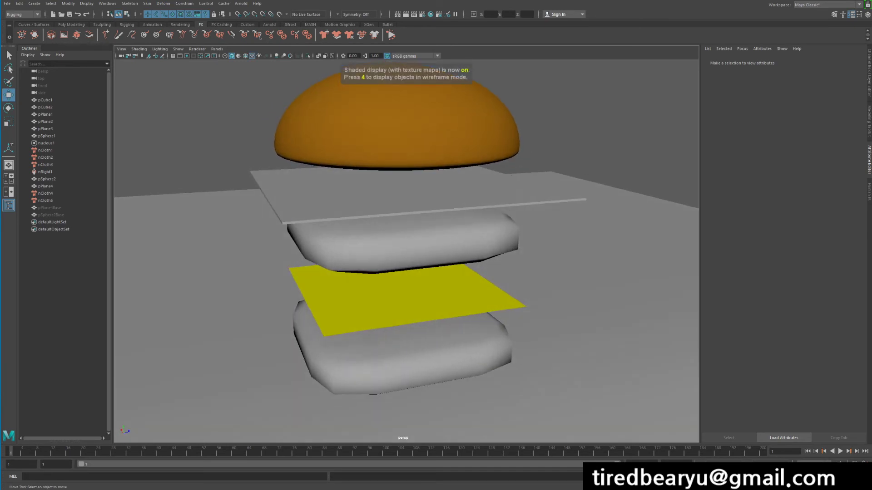
pyautogui.keyDown('alt'); pyautogui.moveTo(436, 291); pyautogui.dragTo(409, 264); pyautogui.keyUp('alt')
pyautogui.scroll(-3, 409, 263)
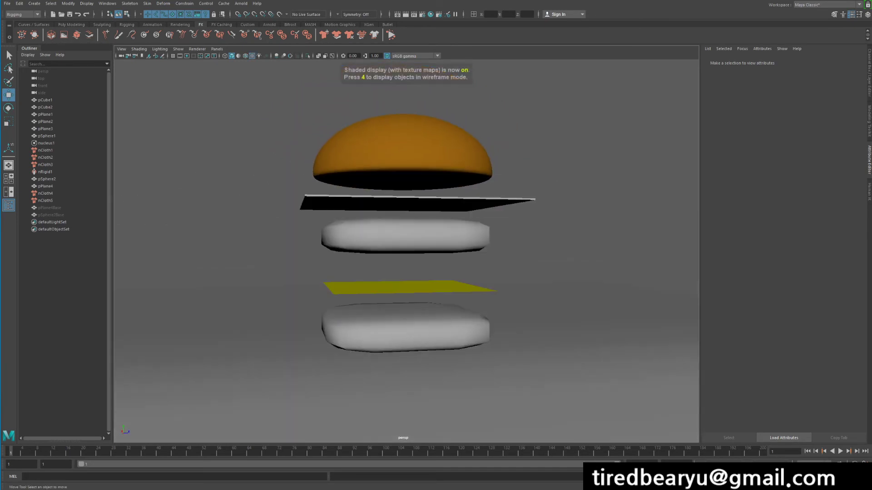
# Step: Assign the top bun's existing orange material to the bottom bun slab
pyautogui.click(444, 324)
pyautogui.rightClick(447, 291)
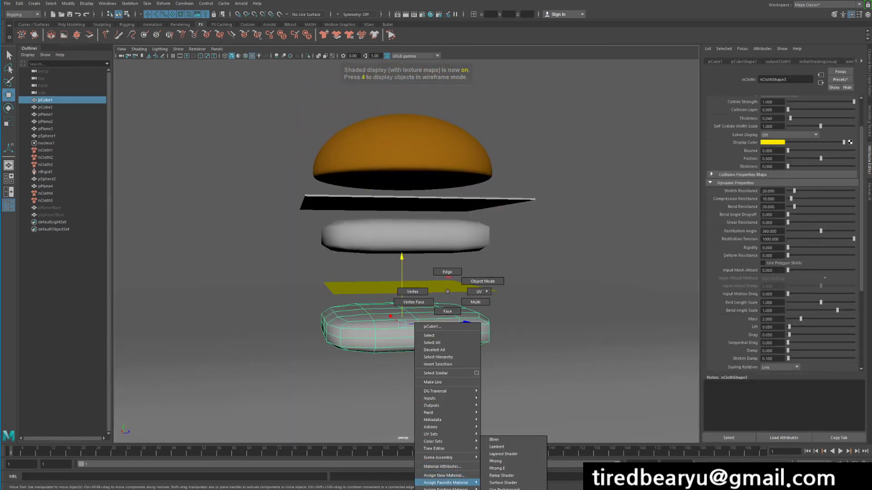
pyautogui.moveTo(446, 488)
pyautogui.click(497, 468)
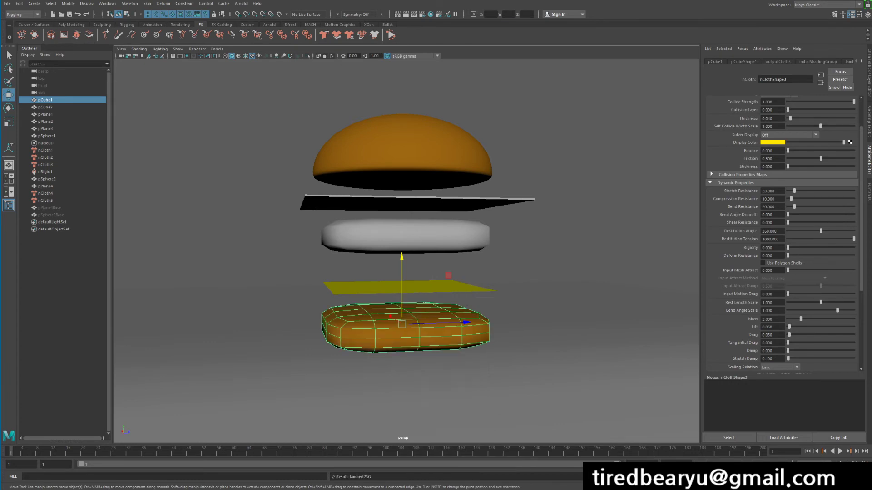
# Step: Try the existing green material on the middle slab, and undo the assignment
pyautogui.click(445, 234)
pyautogui.rightClick(445, 235)
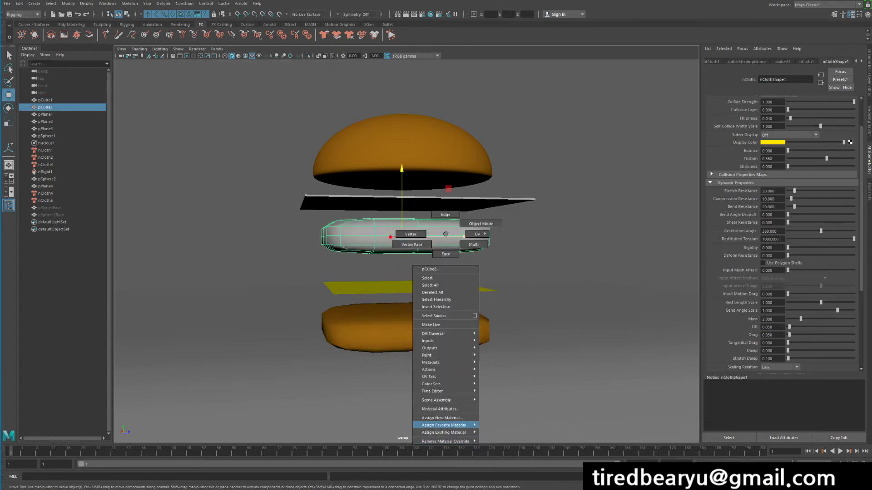
pyautogui.moveTo(445, 433)
pyautogui.click(495, 446)
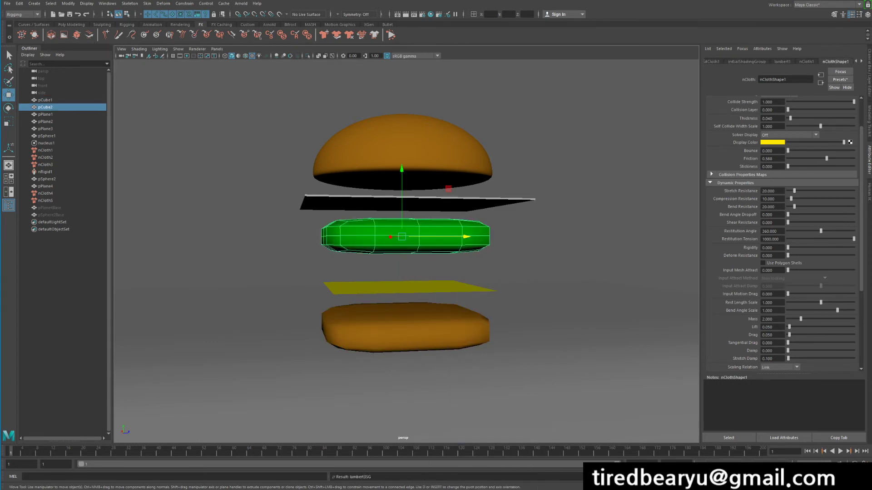
pyautogui.keyDown('alt'); pyautogui.moveTo(447, 236); pyautogui.dragTo(449, 259); pyautogui.keyUp('alt')
pyautogui.hotkey('ctrl', 'z')
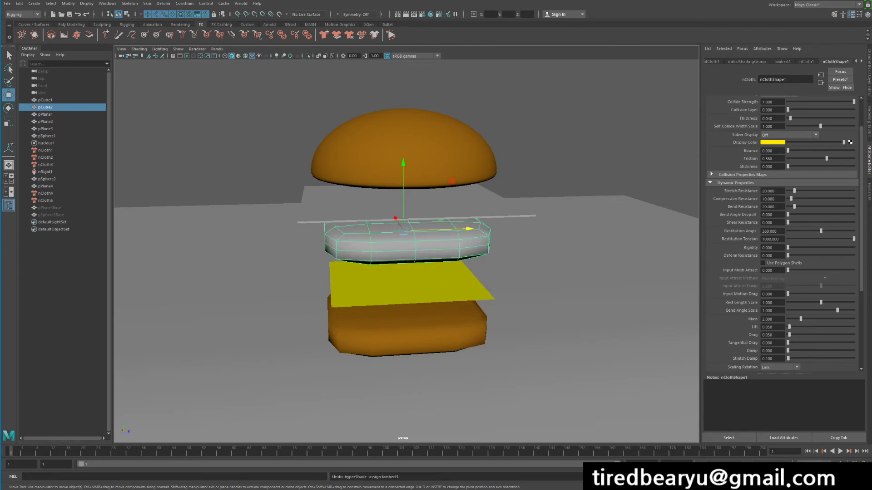
# Step: Assign the existing green material to the lettuce plane directly below the top bun
pyautogui.click(494, 211)
pyautogui.rightClick(495, 211)
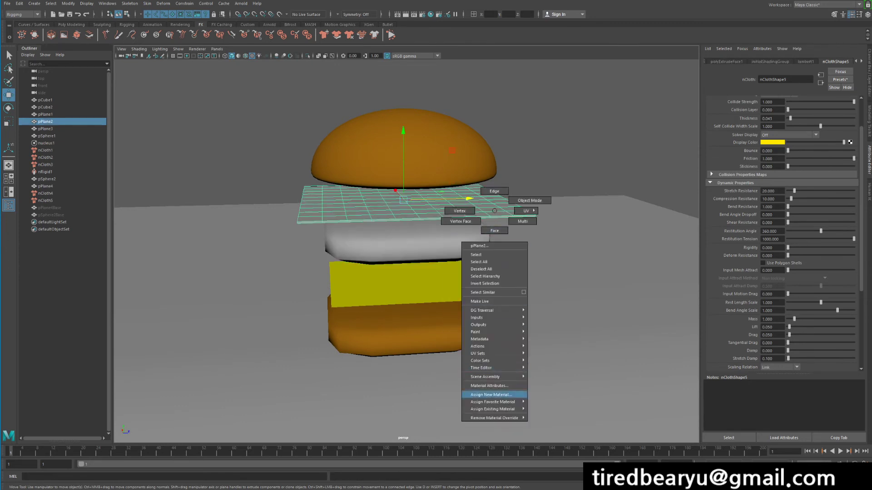
pyautogui.moveTo(495, 402)
pyautogui.click(544, 424)
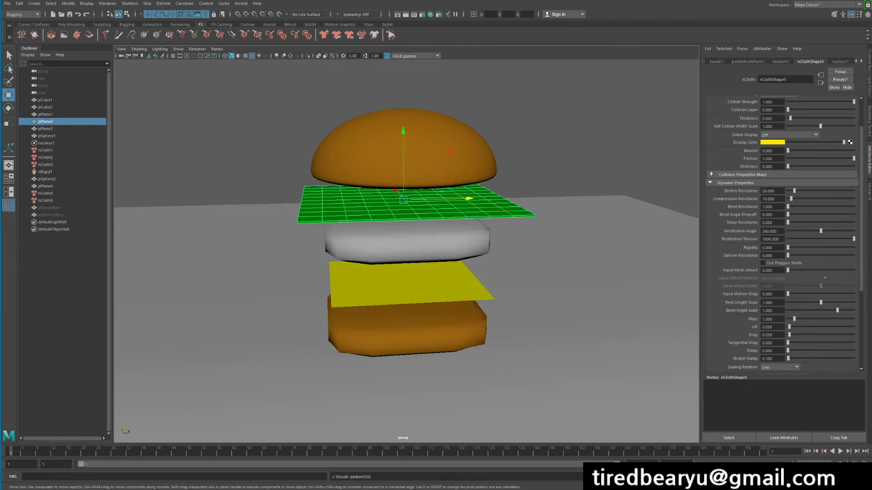
# Step: Try the default grey and the green existing materials on the middle slab between the two planes
pyautogui.click(458, 244)
pyautogui.rightClick(447, 235)
pyautogui.moveTo(472, 425)
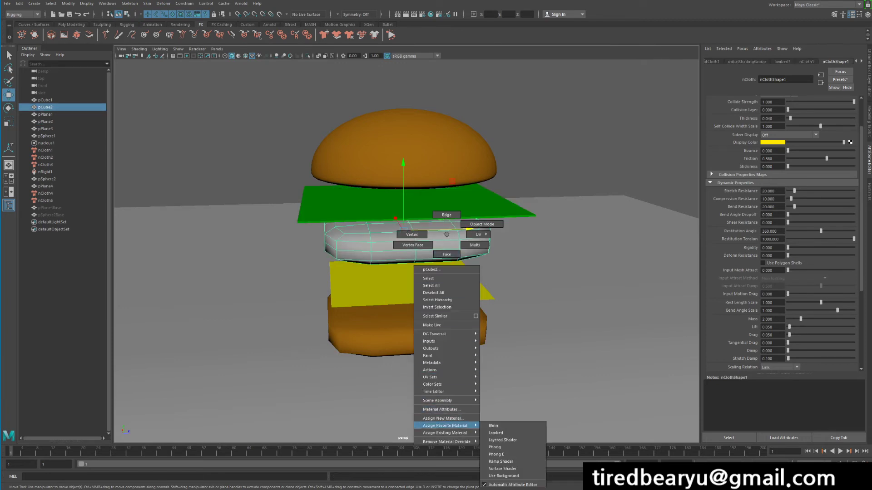
pyautogui.click(501, 453)
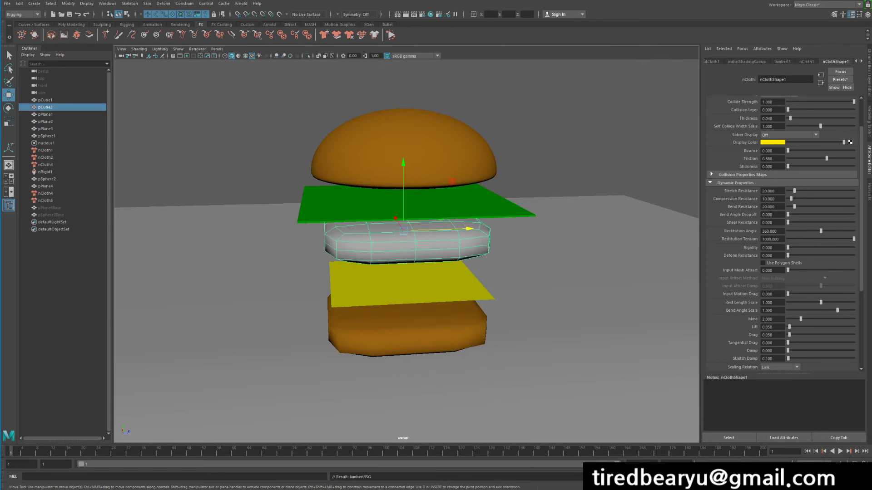
pyautogui.hotkey('ctrl', 'z')
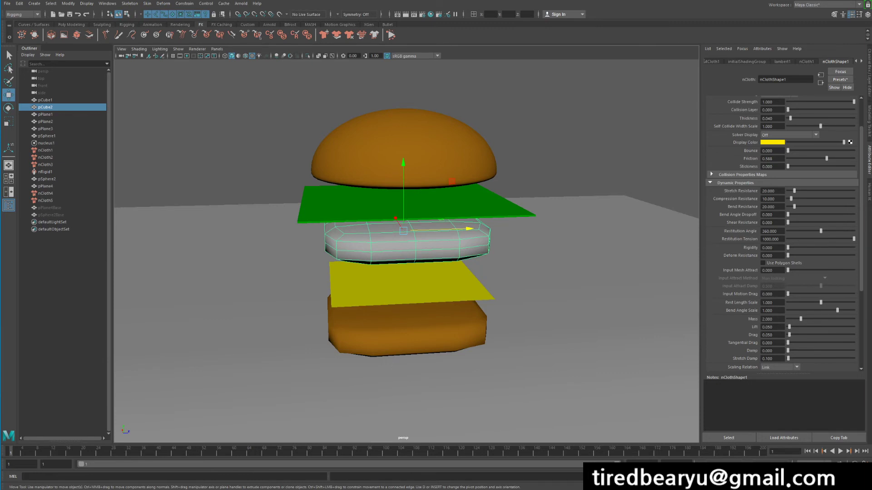
pyautogui.rightClick(458, 248)
pyautogui.moveTo(473, 446)
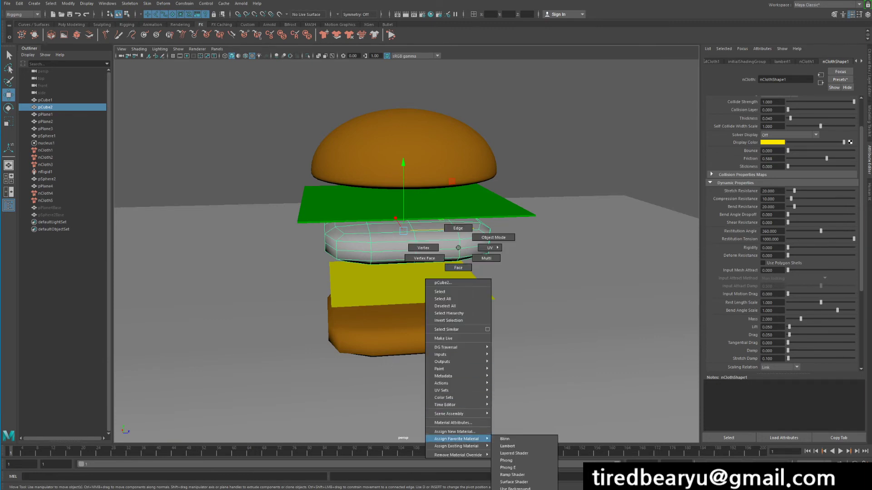
pyautogui.click(508, 461)
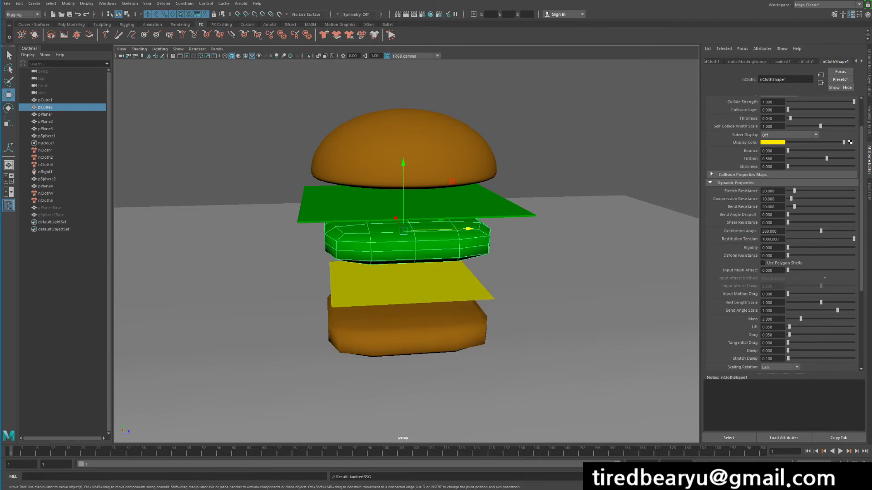
pyautogui.click(563, 150)
pyautogui.click(554, 240)
pyautogui.click(495, 208)
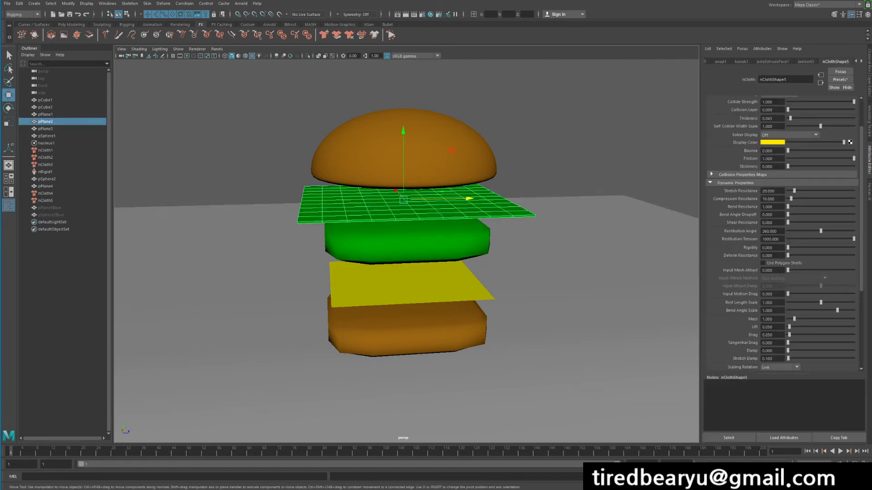
pyautogui.scroll(2, 781, 234)
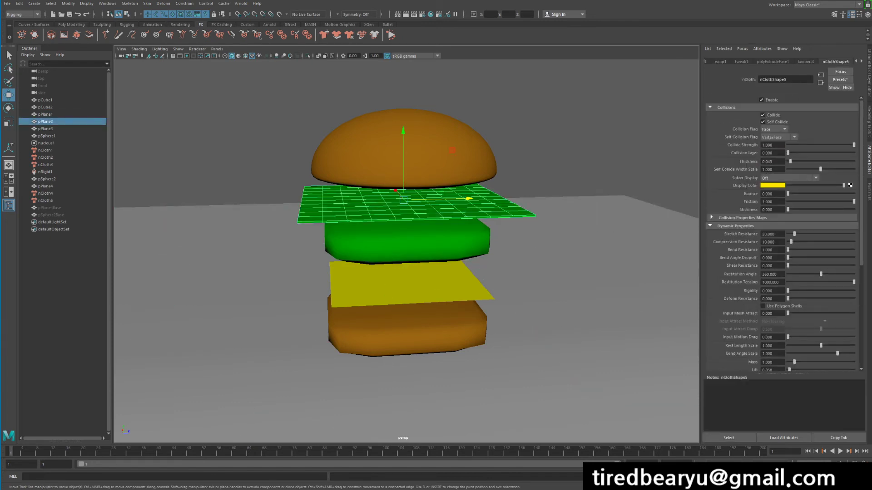
# Step: Assign the existing dark brown material lambert4 to the middle slab as the patty and deselect it
pyautogui.click(452, 241)
pyautogui.rightClick(451, 240)
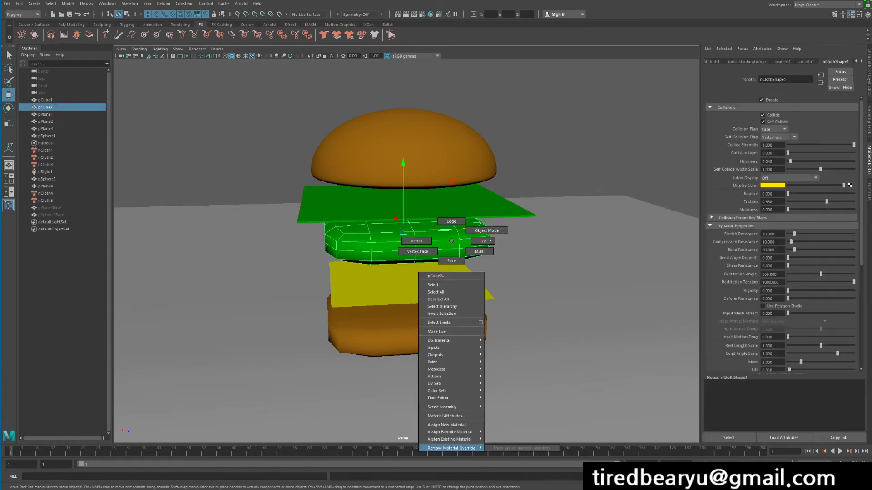
pyautogui.moveTo(449, 433)
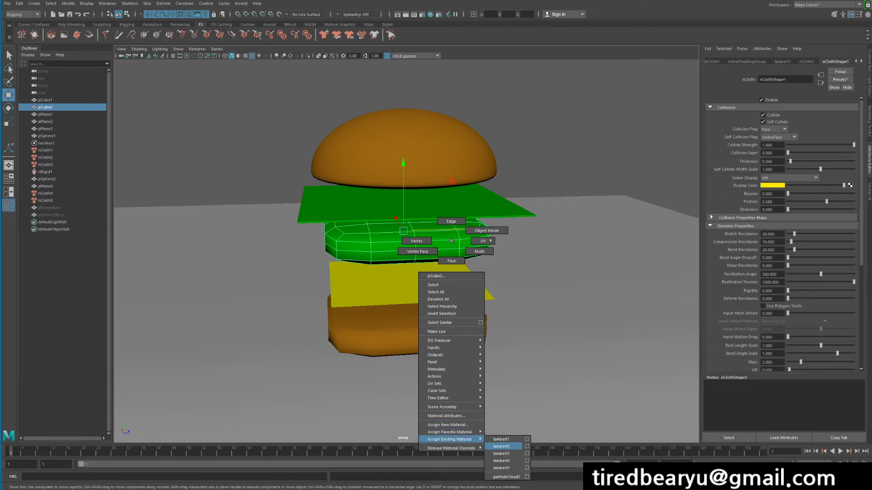
pyautogui.click(502, 460)
pyautogui.click(559, 290)
# Step: Play the simulation of the coloured burger, stop it and rewind to the first frame
pyautogui.moveTo(558, 291)
pyautogui.keyDown('alt'); pyautogui.mouseDown()
pyautogui.moveTo(518, 293)
pyautogui.moveTo(542, 277)
pyautogui.moveTo(548, 288)
pyautogui.mouseUp(); pyautogui.keyUp('alt')
pyautogui.scroll(-2, 543, 277)
pyautogui.scroll(-1, 548, 288)
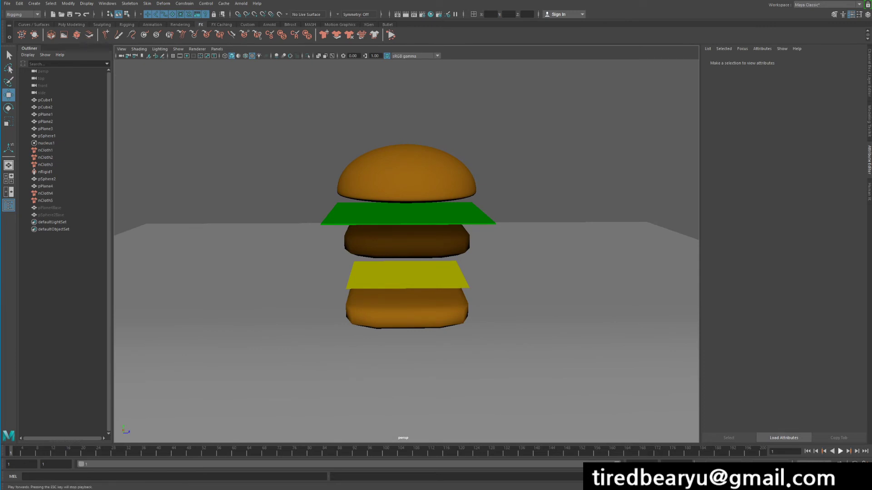
pyautogui.click(840, 451)
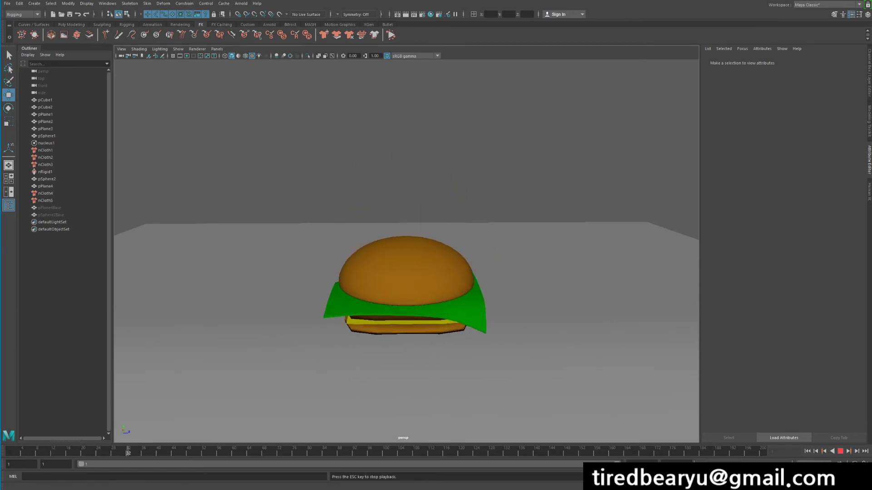
pyautogui.press('Escape')
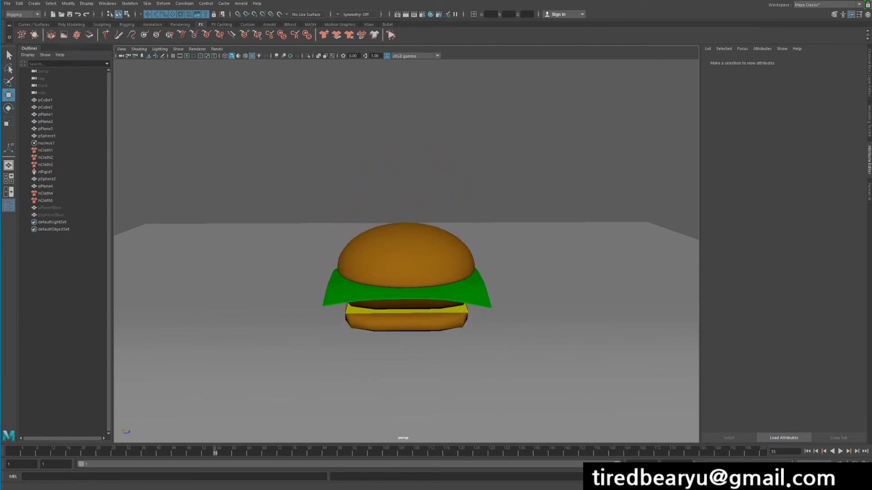
pyautogui.click(807, 451)
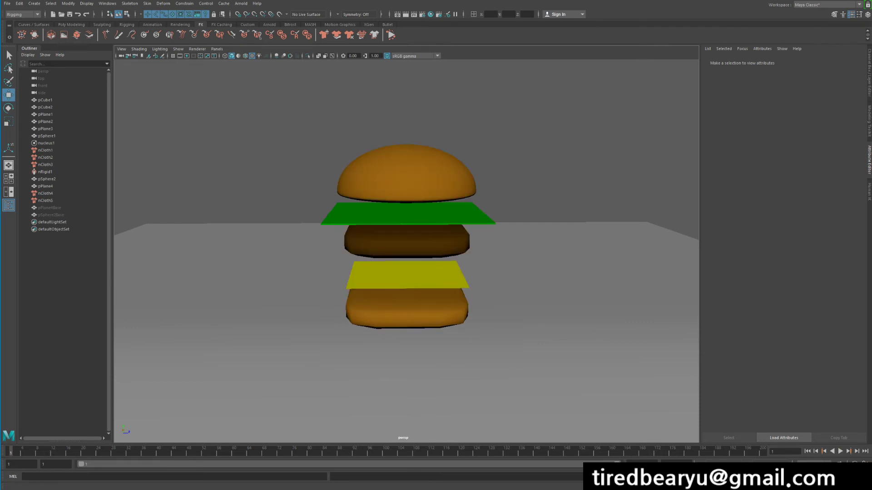
# Step: Create a Volume Axis field from the FX menu set for all burger pieces, leaving the ground plane out of the selection
pyautogui.moveTo(352, 110); pyautogui.dragTo(468, 370)
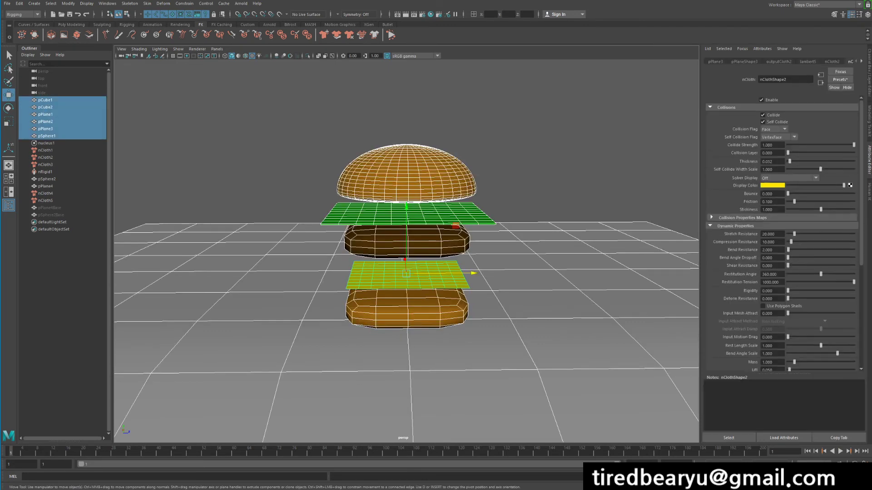
pyautogui.keyDown('ctrl'); pyautogui.moveTo(551, 162); pyautogui.dragTo(417, 226); pyautogui.keyUp('ctrl')
pyautogui.scroll(-3, 438, 227)
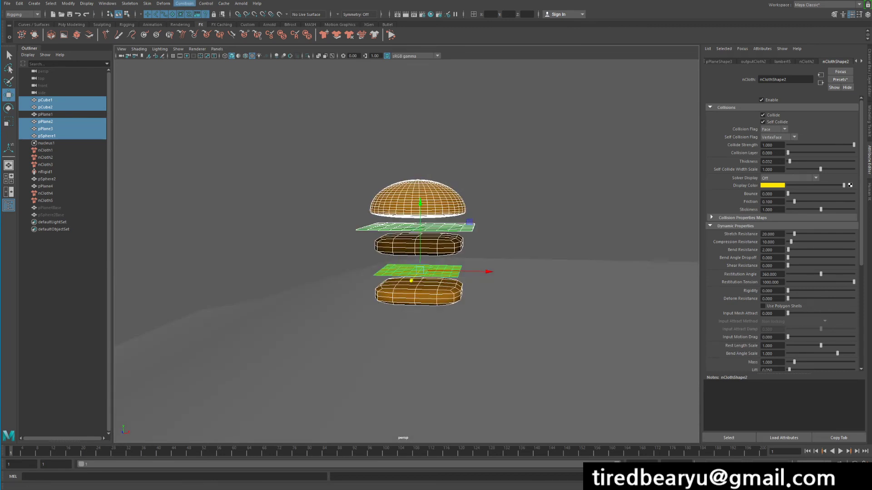
pyautogui.click(23, 15)
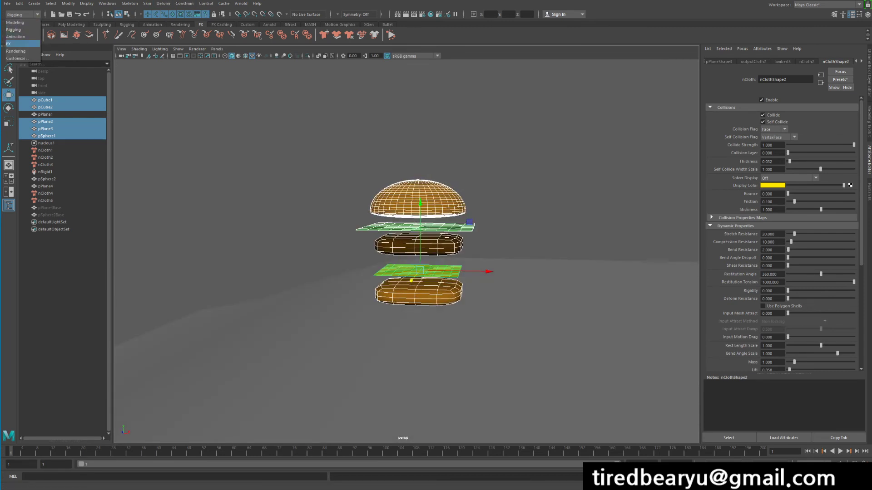
pyautogui.click(14, 44)
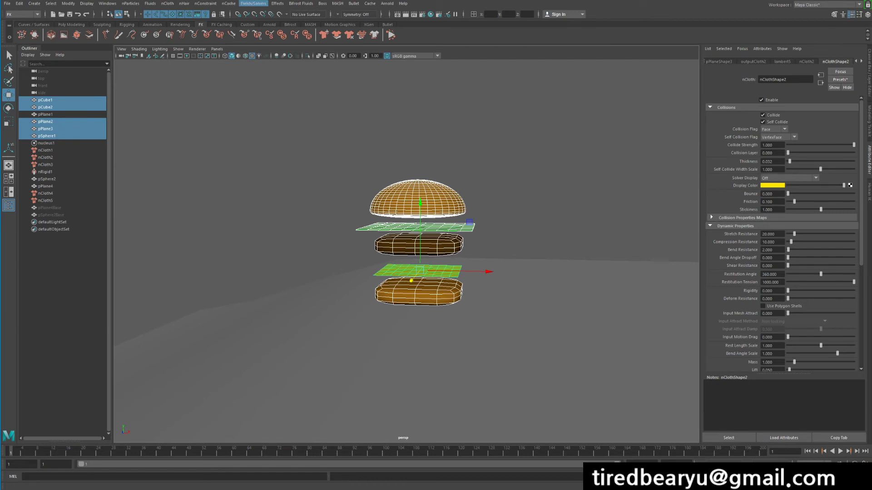
pyautogui.click(253, 3)
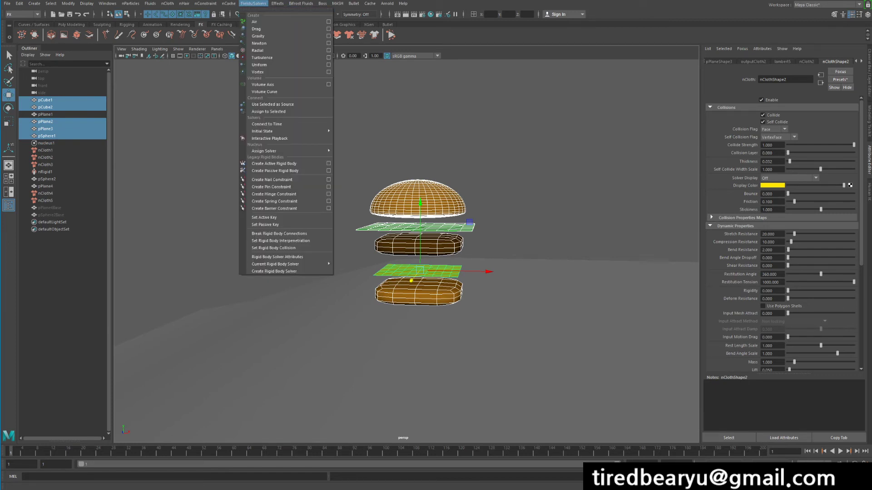
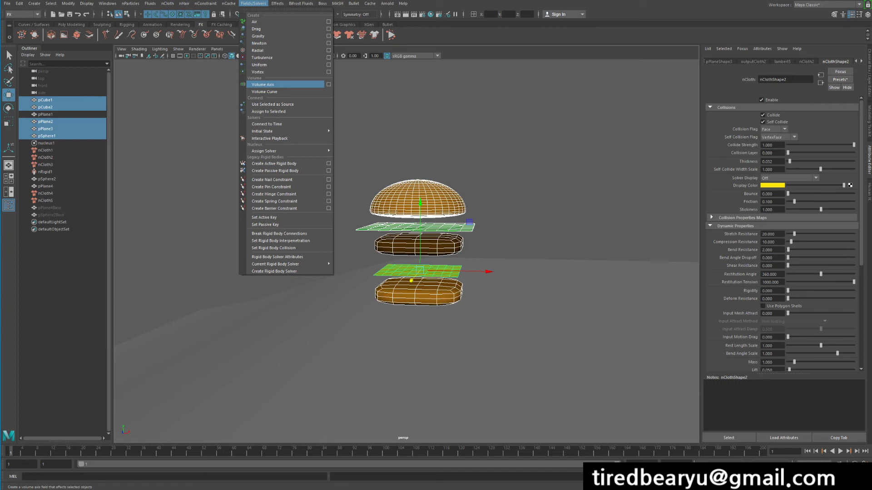
pyautogui.click(268, 85)
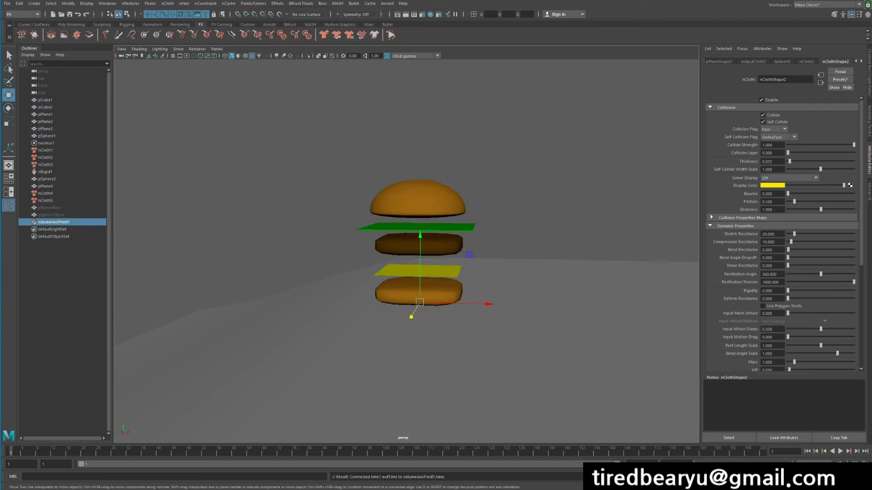
# Step: Move the volume axis field beside the burger to about 3.489 in X and 4.25 in Y
pyautogui.moveTo(488, 305); pyautogui.dragTo(550, 306)
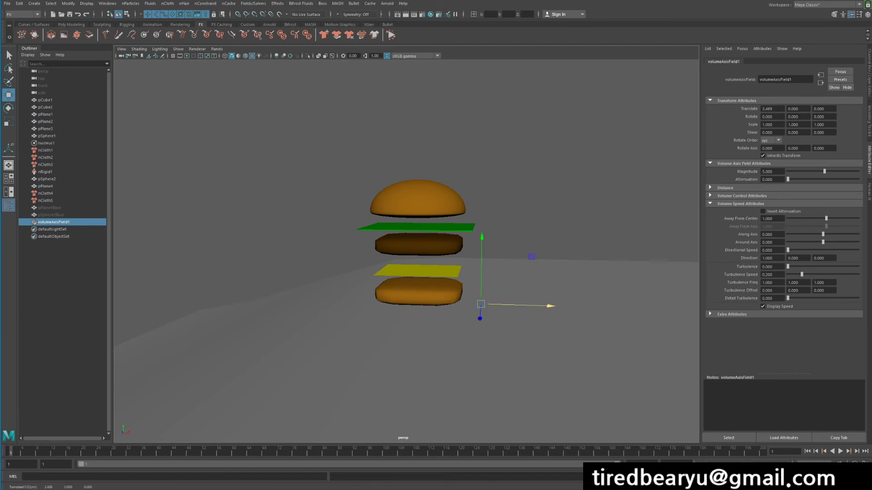
pyautogui.press('4')
pyautogui.moveTo(482, 237); pyautogui.dragTo(483, 161)
# Step: Show all object types in the viewport and compare shaded with wireframe display, leaving it in wireframe
pyautogui.click(178, 49)
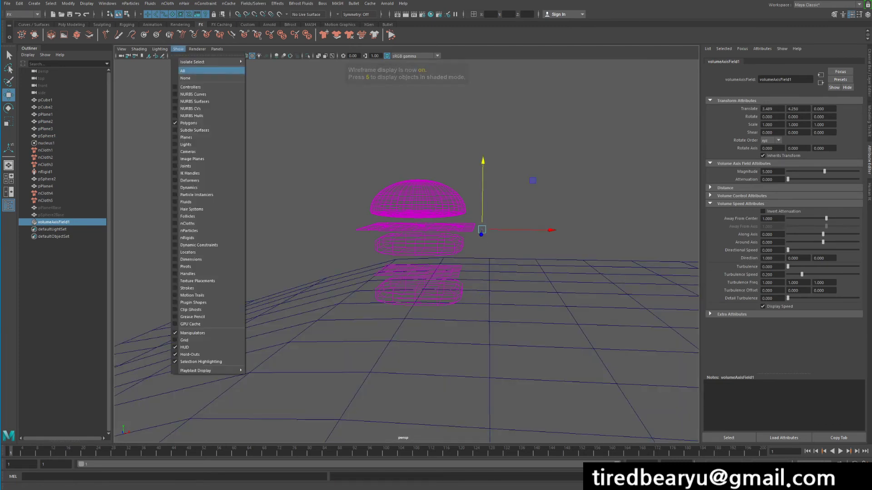
pyautogui.click(186, 70)
pyautogui.press('5')
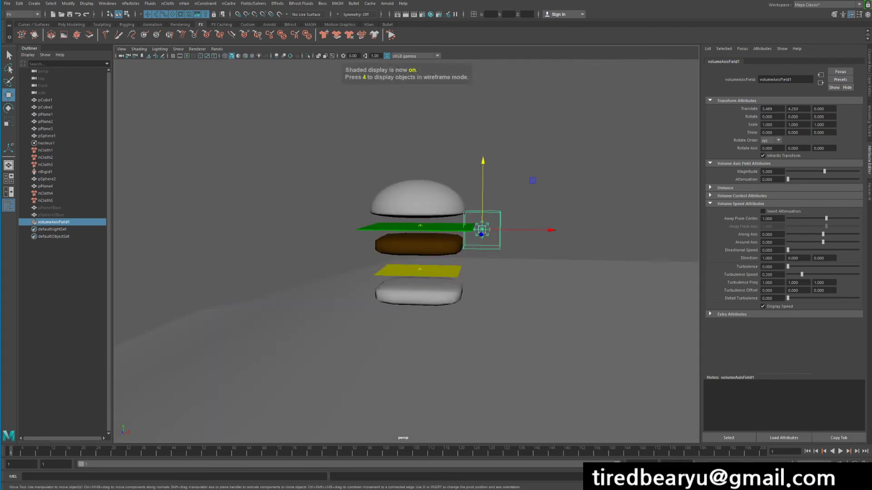
pyautogui.press('4')
pyautogui.press('5')
pyautogui.press('4')
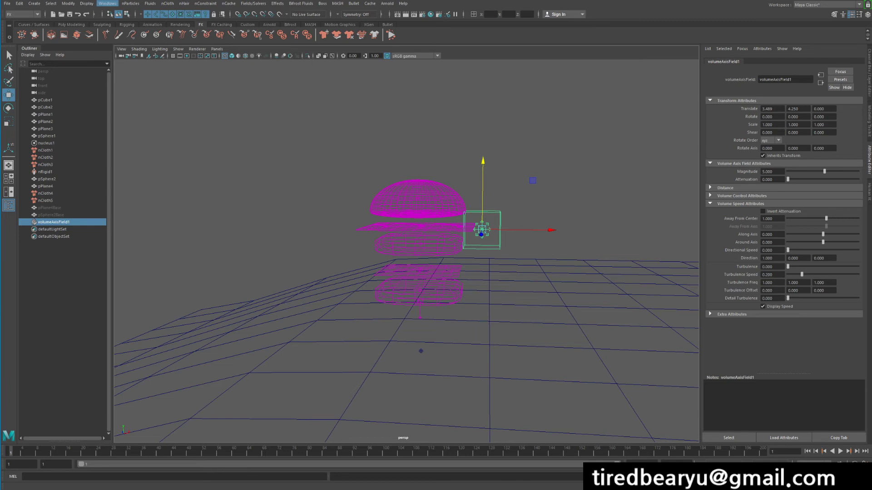
# Step: Open the Dynamic Relationships Editor and inspect the volume axis field's connection to the top bun, the planes and pCube2
pyautogui.click(108, 3)
pyautogui.moveTo(145, 58)
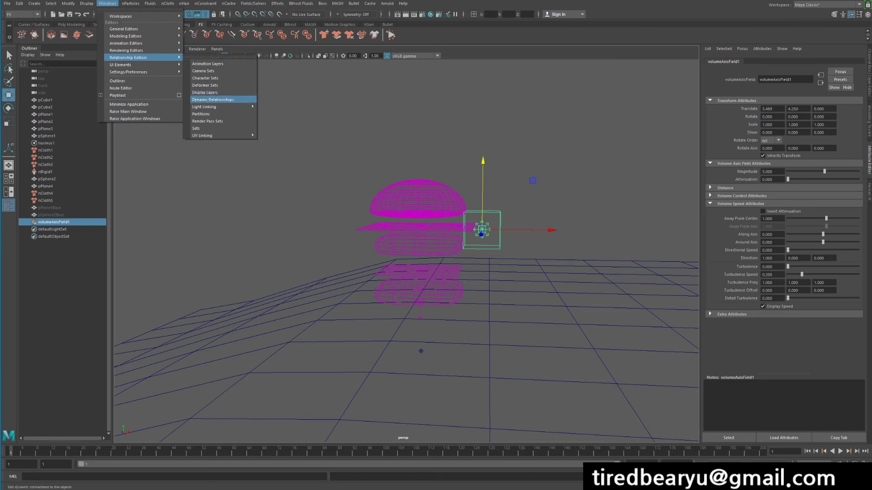
pyautogui.click(213, 99)
pyautogui.click(64, 277)
pyautogui.click(54, 222)
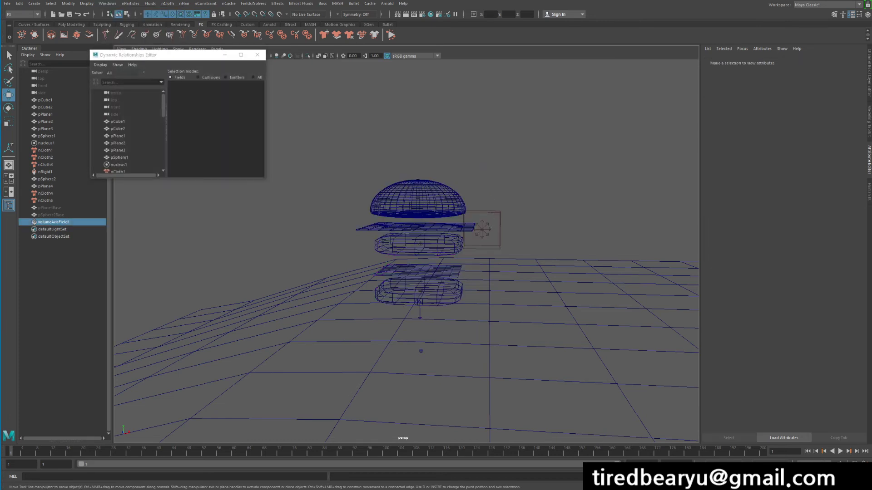
pyautogui.click(233, 78)
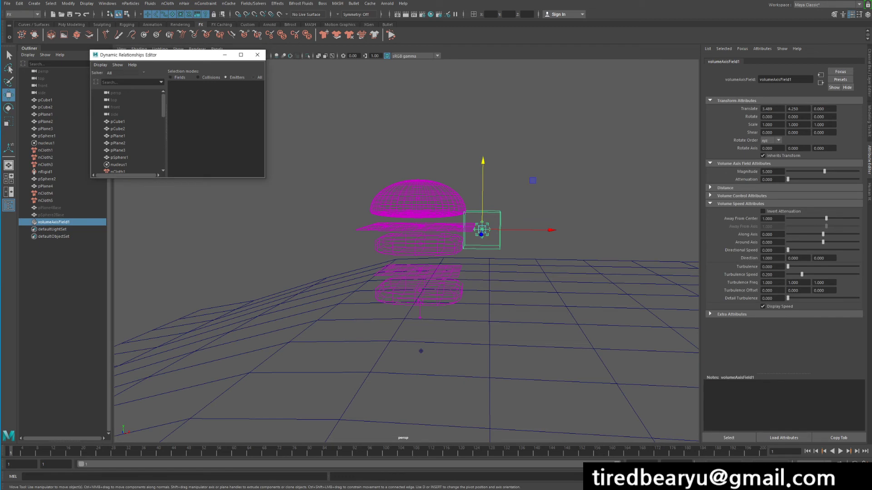
pyautogui.click(314, 182)
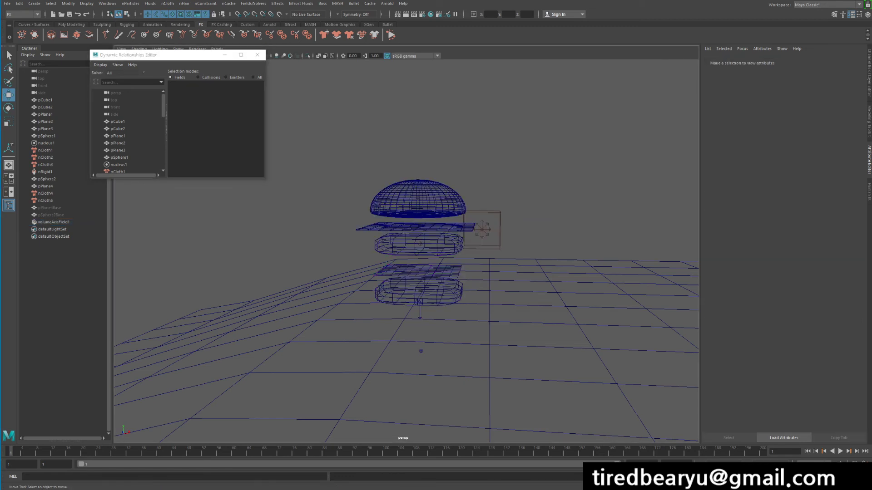
pyautogui.click(418, 198)
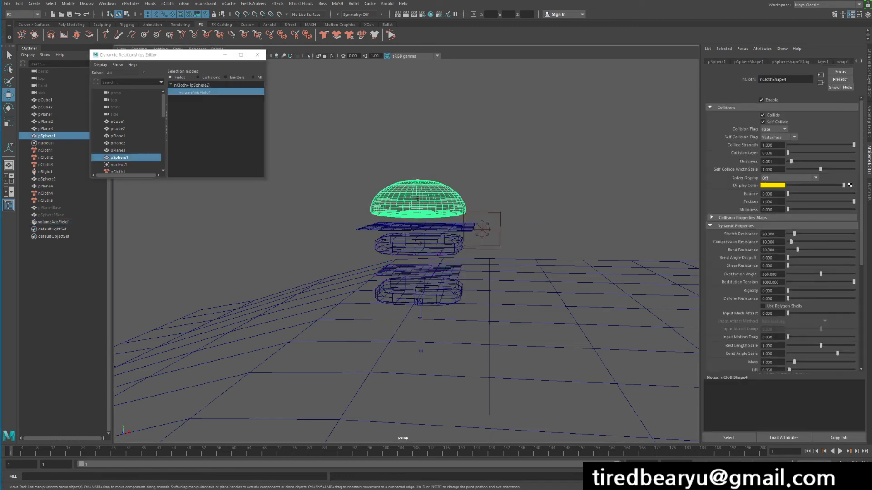
pyautogui.click(118, 150)
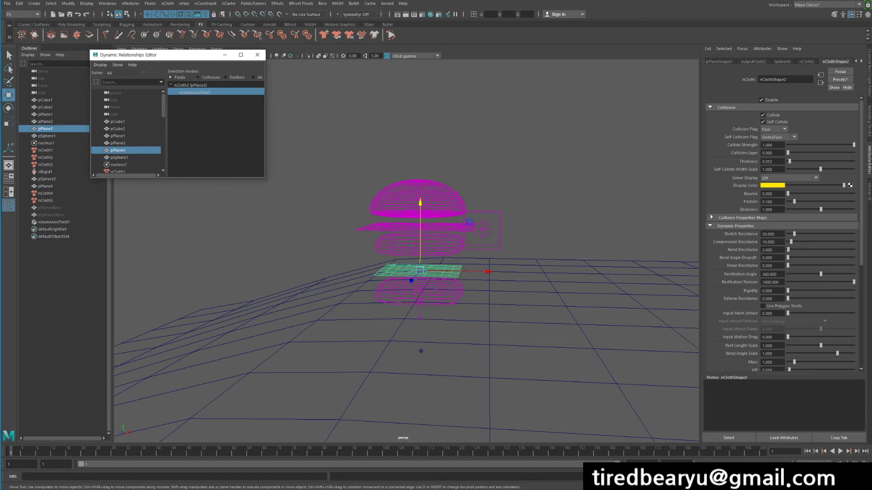
pyautogui.click(118, 143)
pyautogui.click(117, 136)
pyautogui.click(118, 129)
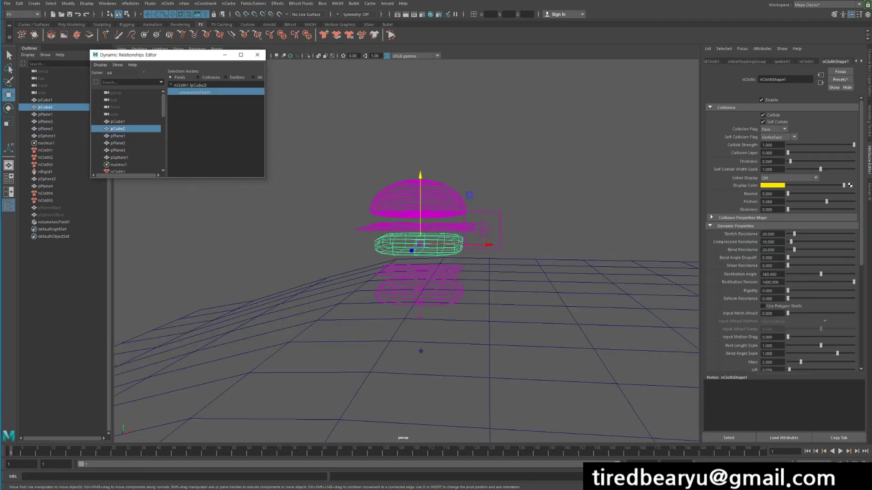
# Step: Disconnect and reconnect the volume axis field for pCube2, and close the Dynamic Relationships Editor
pyautogui.click(195, 93)
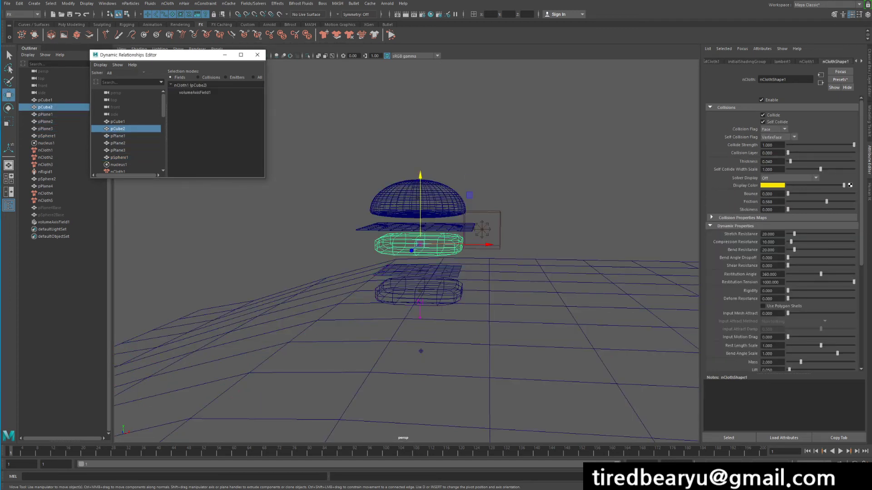
pyautogui.click(194, 92)
pyautogui.click(257, 55)
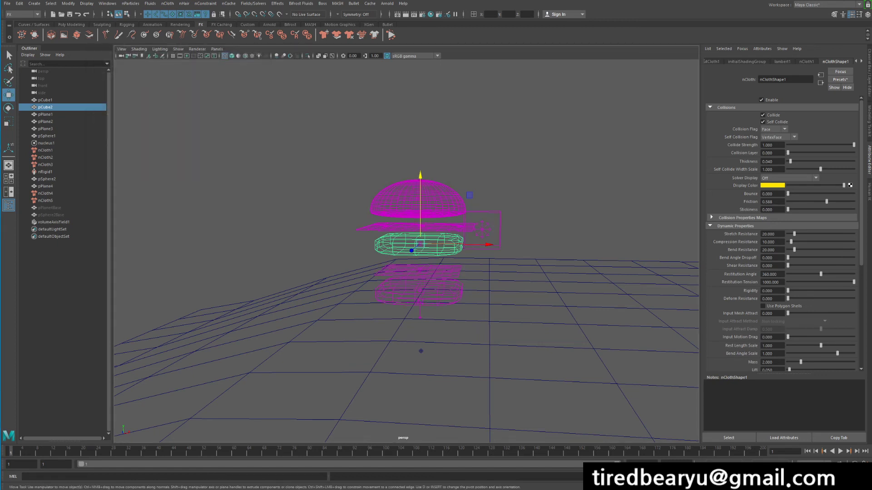
# Step: Select the volume axis field, switch the viewport to shaded display and play the simulation to about frame 36
pyautogui.click(482, 229)
pyautogui.keyDown('alt'); pyautogui.moveTo(482, 230); pyautogui.dragTo(471, 217, button='middle'); pyautogui.keyUp('alt')
pyautogui.press('5')
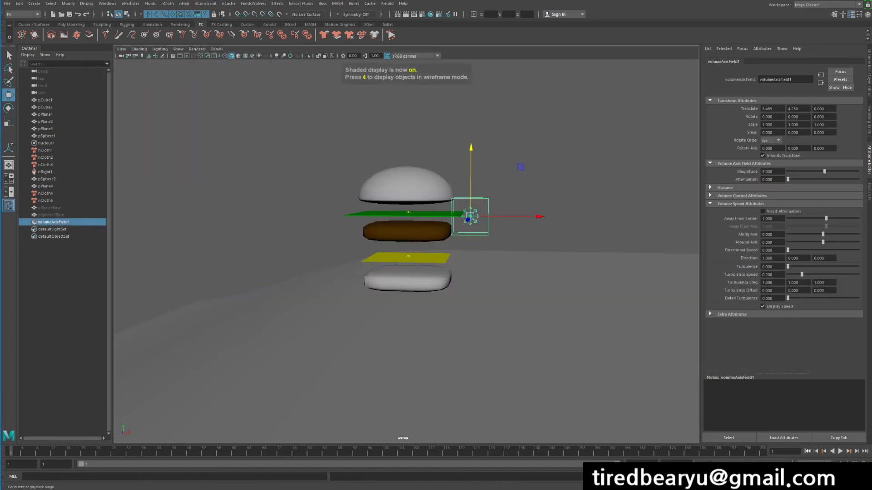
pyautogui.click(840, 451)
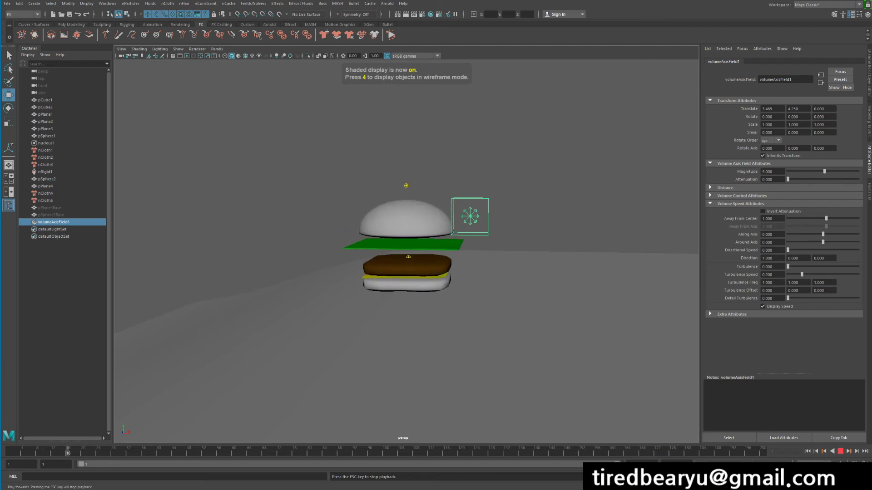
pyautogui.press('Escape')
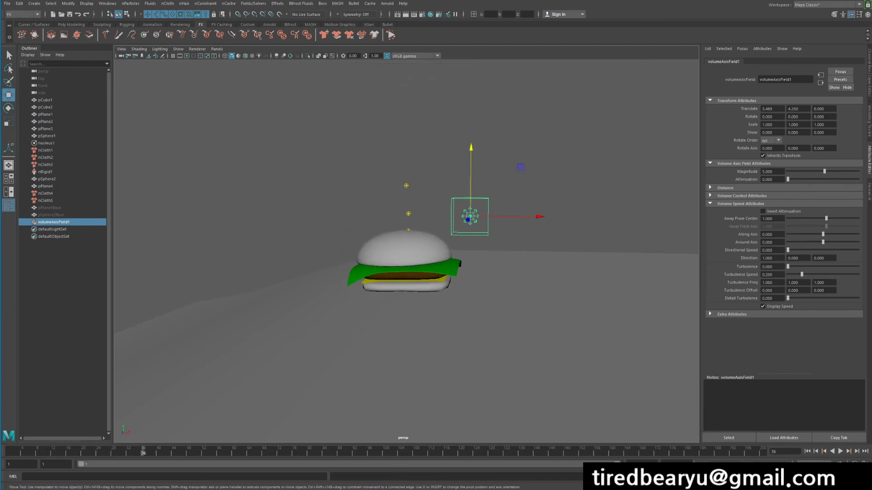
# Step: Scale the volume axis field uniformly to about 4.839, test the simulation from the first frame and rewind it
pyautogui.press('r')
pyautogui.moveTo(470, 216); pyautogui.dragTo(636, 217)
pyautogui.click(807, 452)
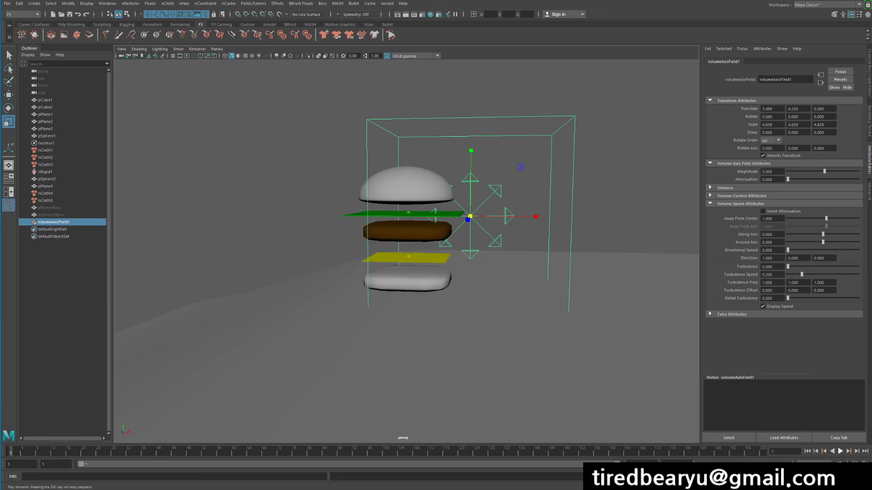
pyautogui.click(840, 451)
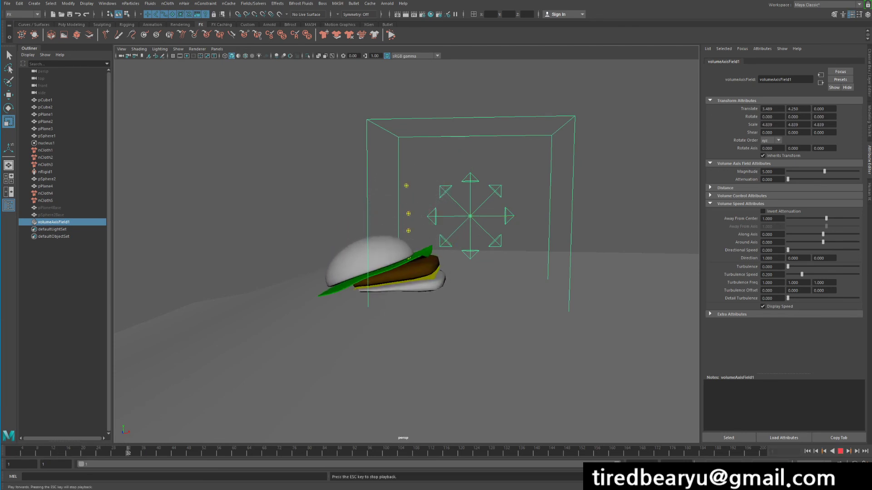
pyautogui.click(840, 451)
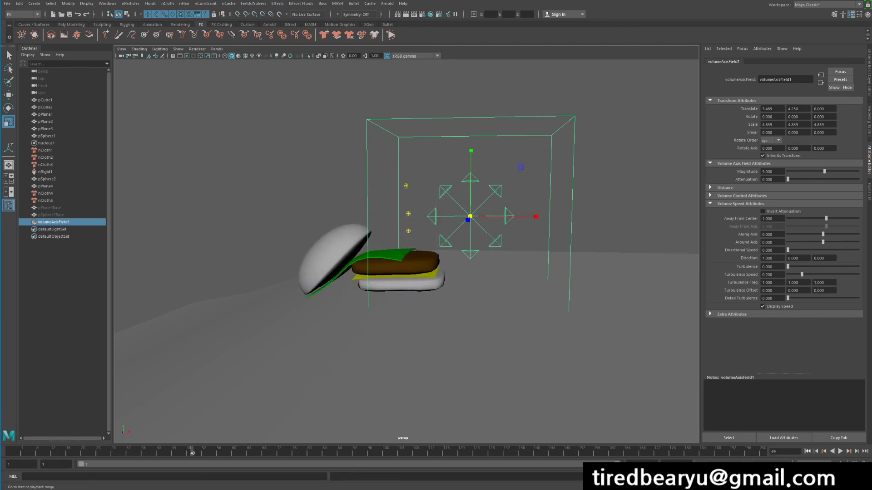
pyautogui.click(807, 452)
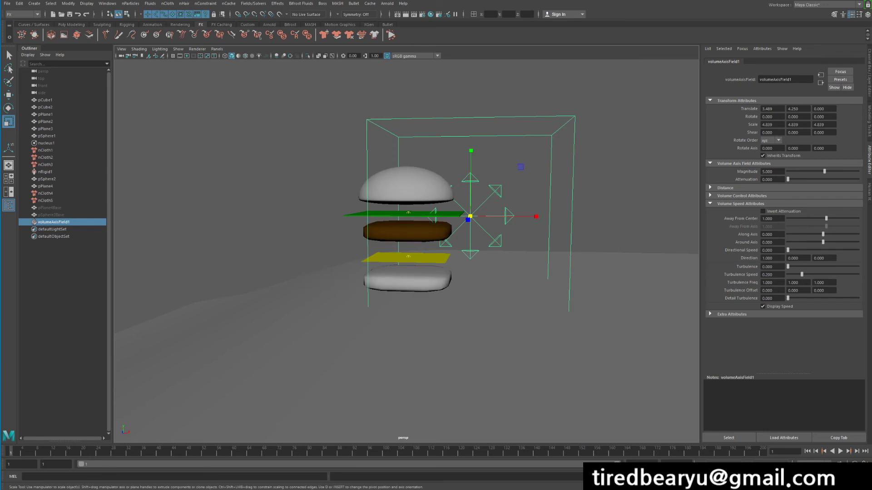
# Step: Lower the volume axis field beside the burger to about 1.835 in Y
pyautogui.press('w')
pyautogui.moveTo(477, 191); pyautogui.dragTo(477, 192)
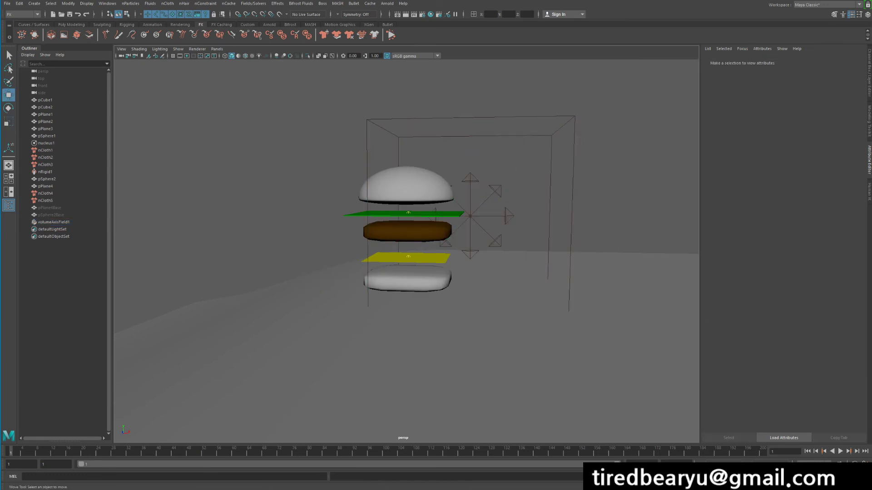
pyautogui.hotkey('ctrl', 'z')
pyautogui.moveTo(471, 150); pyautogui.dragTo(471, 196)
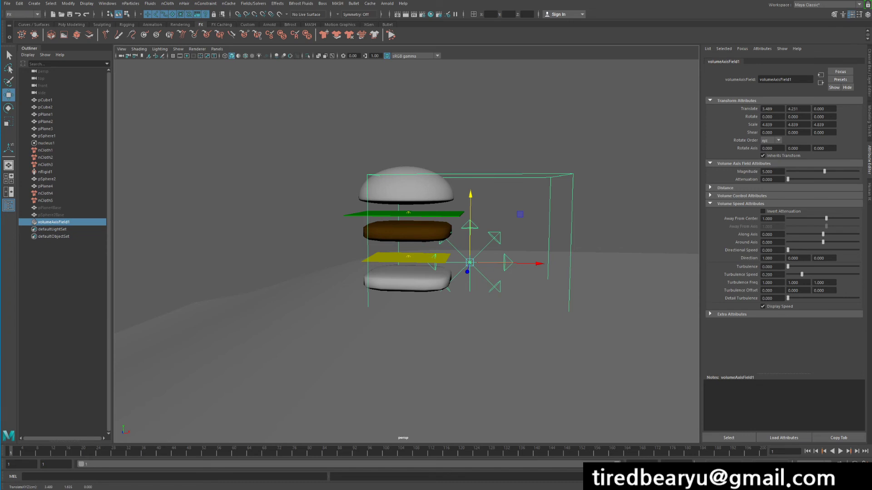
# Step: Set the volume axis field's magnitude to 0 and play the simulation to about frame 63
pyautogui.doubleClick(767, 171)
pyautogui.write('0')
pyautogui.press('Return')
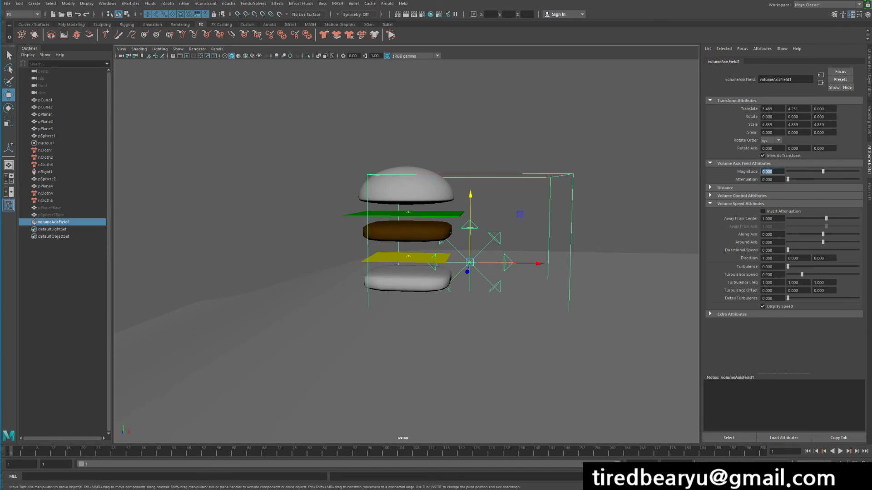
pyautogui.click(840, 452)
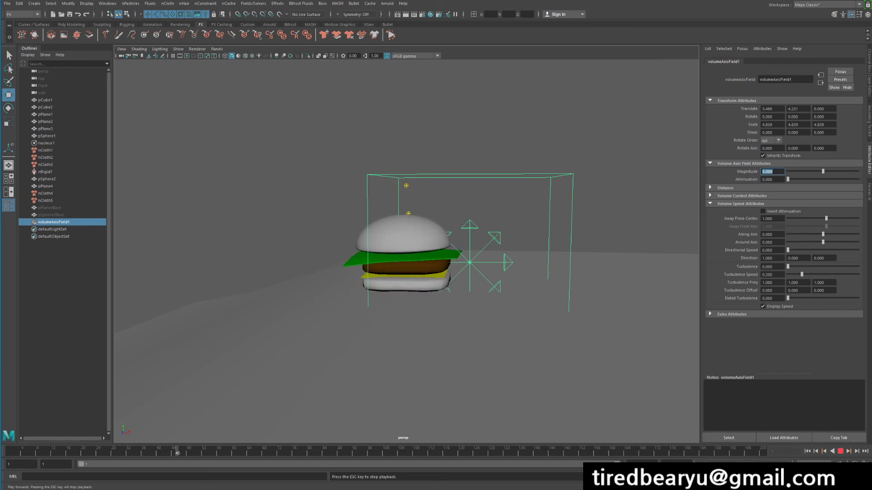
pyautogui.press('Escape')
# Step: Show the burger with textured shading and key the field's magnitude of 0 at frame 63
pyautogui.keyDown('alt'); pyautogui.moveTo(454, 272); pyautogui.dragTo(454, 252); pyautogui.keyUp('alt')
pyautogui.press('6')
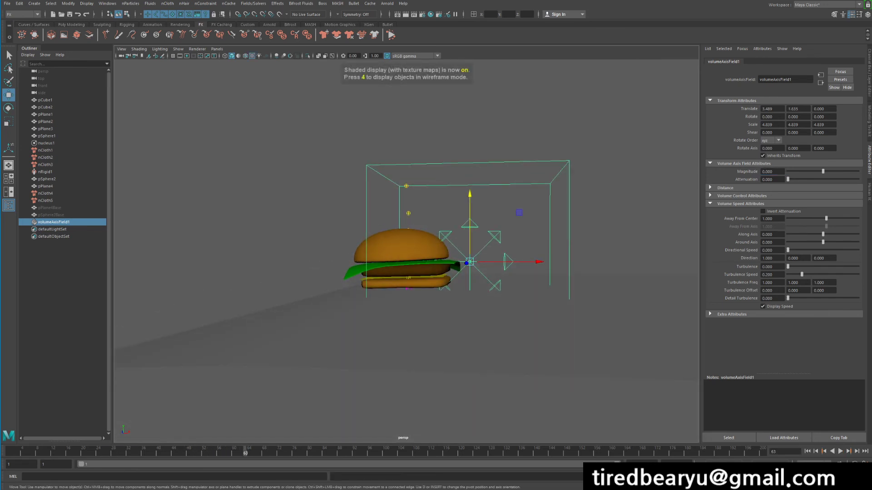
pyautogui.rightClick(778, 172)
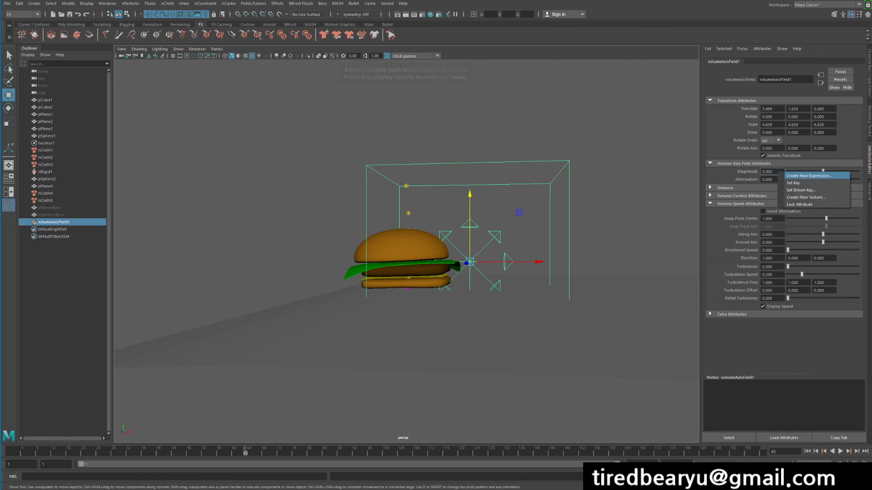
pyautogui.click(795, 183)
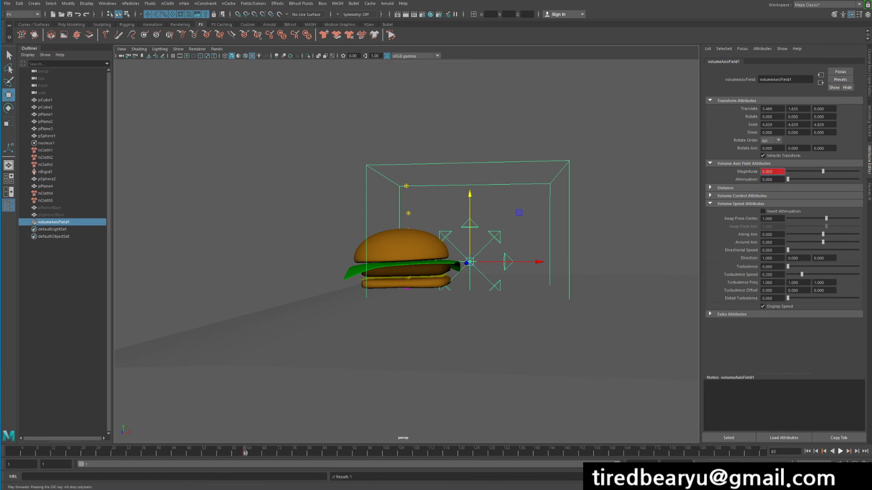
# Step: Advance the simulation to frame 78 and key the field's magnitude at 100 there
pyautogui.click(840, 452)
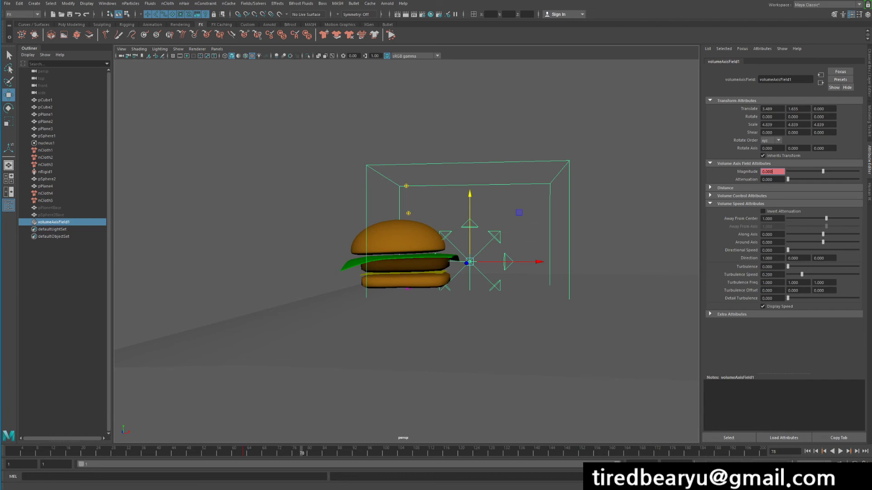
pyautogui.write('100')
pyautogui.press('Return')
pyautogui.rightClick(779, 171)
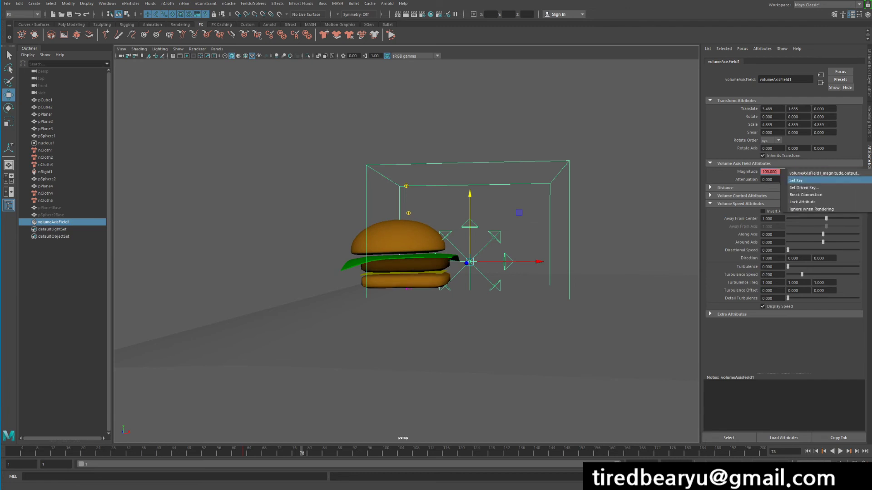
pyautogui.click(793, 181)
# Step: Play the simulation on to frame 112 and stop it there
pyautogui.click(840, 451)
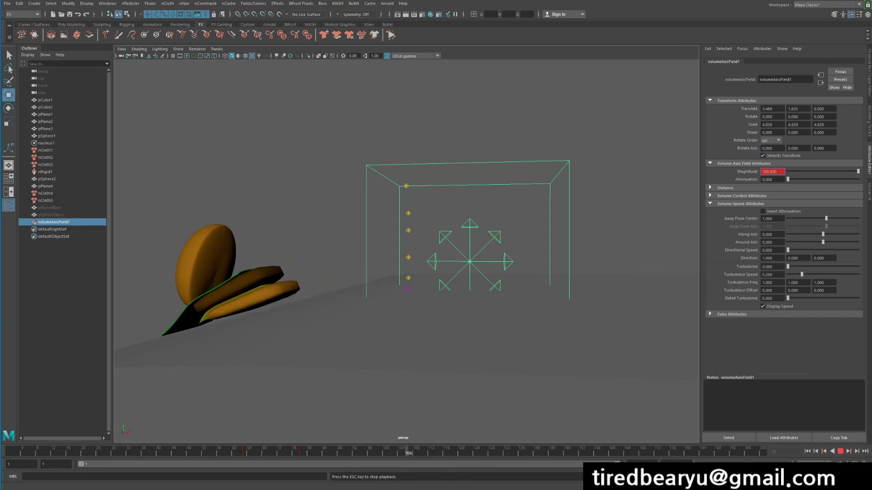
pyautogui.press('Escape')
pyautogui.keyDown('alt'); pyautogui.moveTo(404, 254); pyautogui.dragTo(407, 284); pyautogui.keyUp('alt')
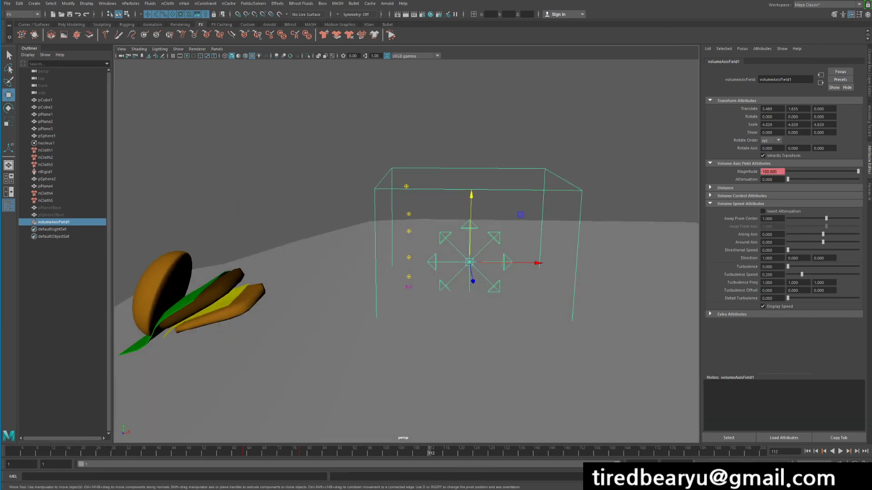
# Step: Try keying the field's magnitude at -100 on frame 112
pyautogui.doubleClick(774, 172)
pyautogui.write('-100')
pyautogui.press('Return')
pyautogui.rightClick(774, 172)
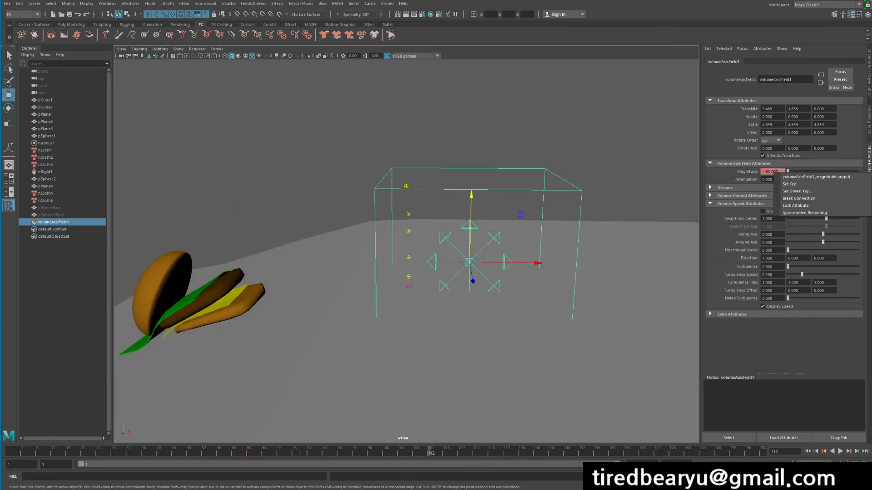
pyautogui.click(787, 182)
# Step: Key the field's magnitude at 0 on frame 112 and rewind the simulation to the first frame
pyautogui.write('0')
pyautogui.press('Return')
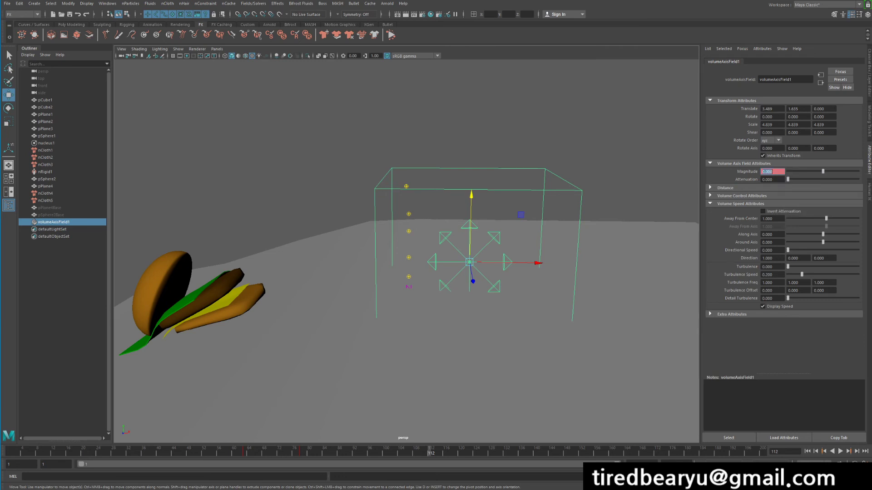
pyautogui.rightClick(774, 171)
pyautogui.click(789, 182)
pyautogui.keyDown('alt'); pyautogui.moveTo(409, 261); pyautogui.dragTo(445, 249, button='middle'); pyautogui.keyUp('alt')
pyautogui.keyDown('alt'); pyautogui.moveTo(445, 249); pyautogui.dragTo(447, 236); pyautogui.keyUp('alt')
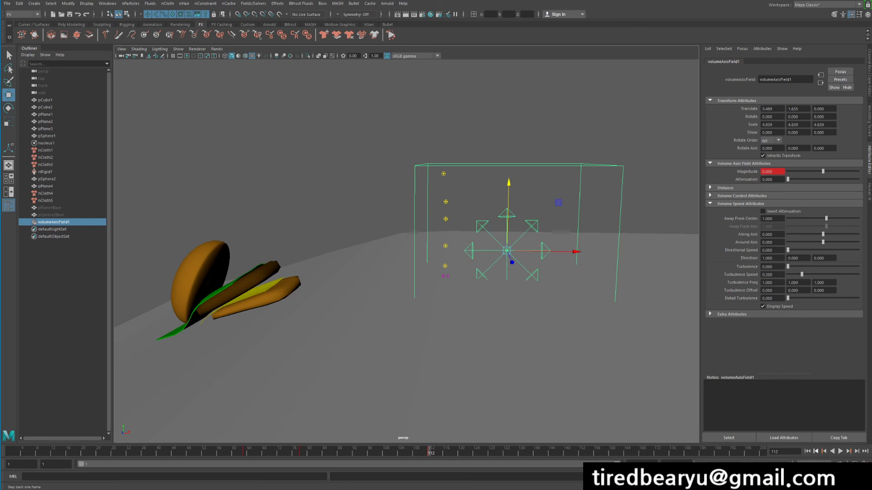
pyautogui.click(807, 451)
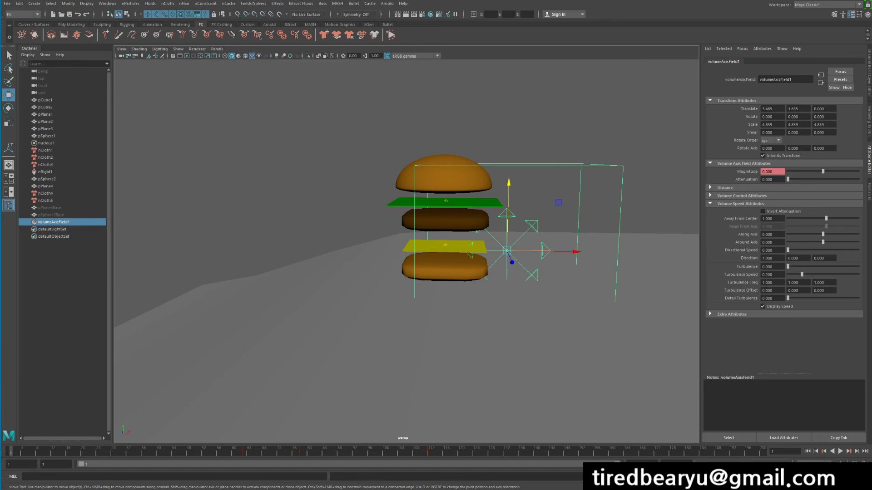
# Step: Set the volume axis field's Away From Center speed to 0
pyautogui.doubleClick(767, 219)
pyautogui.write('0')
pyautogui.press('Return')
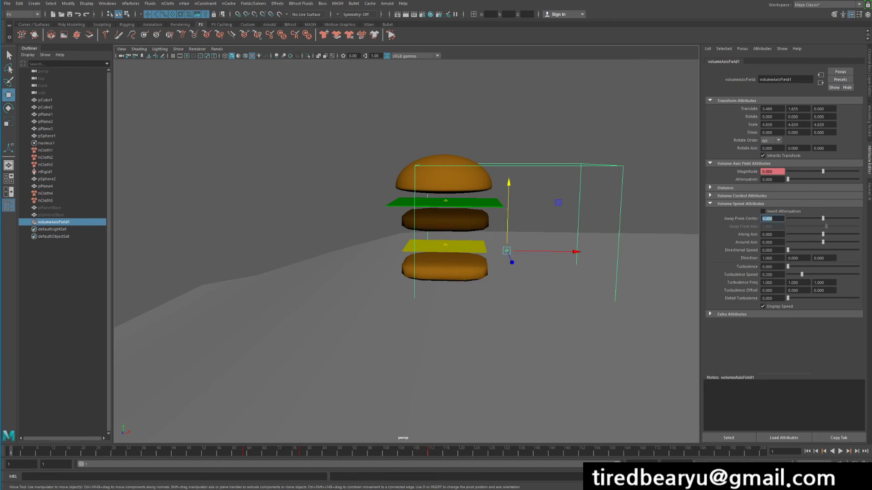
# Step: Try raising the field's Along Axis speed and undo the change
pyautogui.moveTo(823, 235); pyautogui.dragTo(852, 234)
pyautogui.hotkey('ctrl', 'z')
pyautogui.hotkey('ctrl', 'z')
pyautogui.rightClick(591, 183)
pyautogui.hotkey('ctrl', 'z')
# Step: Set the field's Directional Speed to 1 and its X direction to -1, pointing it toward the burger
pyautogui.moveTo(787, 250); pyautogui.dragTo(846, 250)
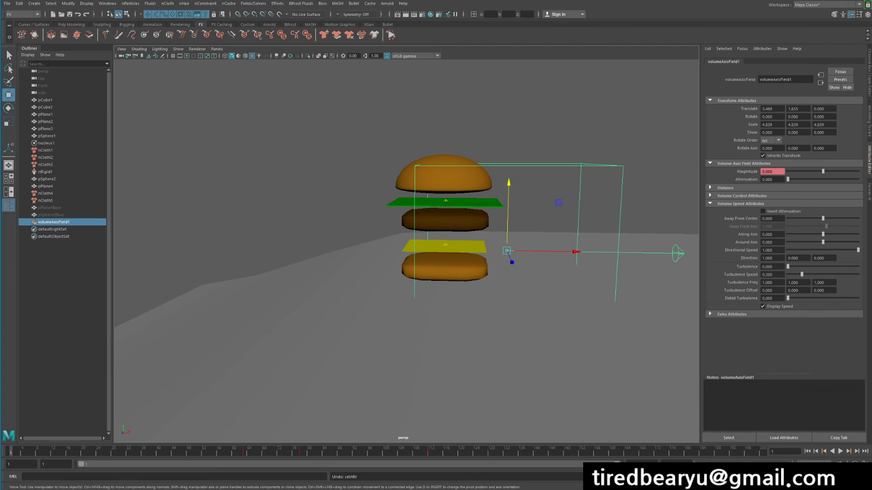
pyautogui.doubleClick(767, 258)
pyautogui.write('-1')
pyautogui.press('Return')
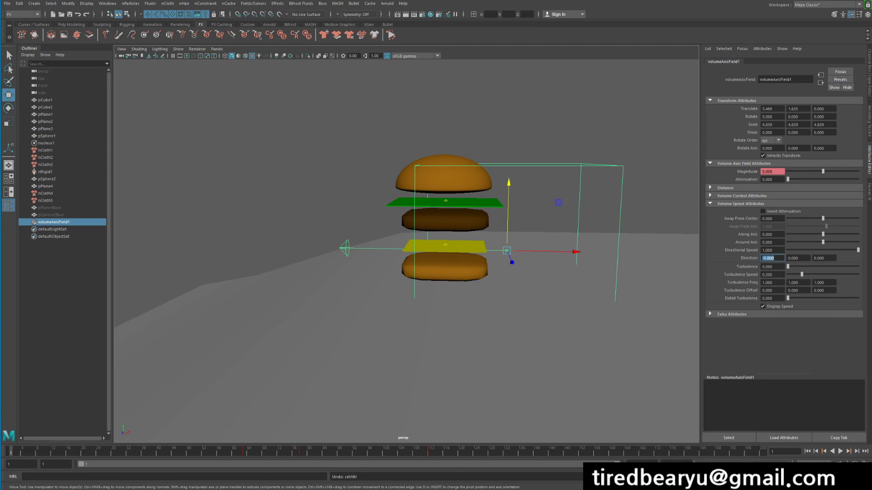
pyautogui.keyDown('alt'); pyautogui.moveTo(408, 314); pyautogui.dragTo(400, 324); pyautogui.keyUp('alt')
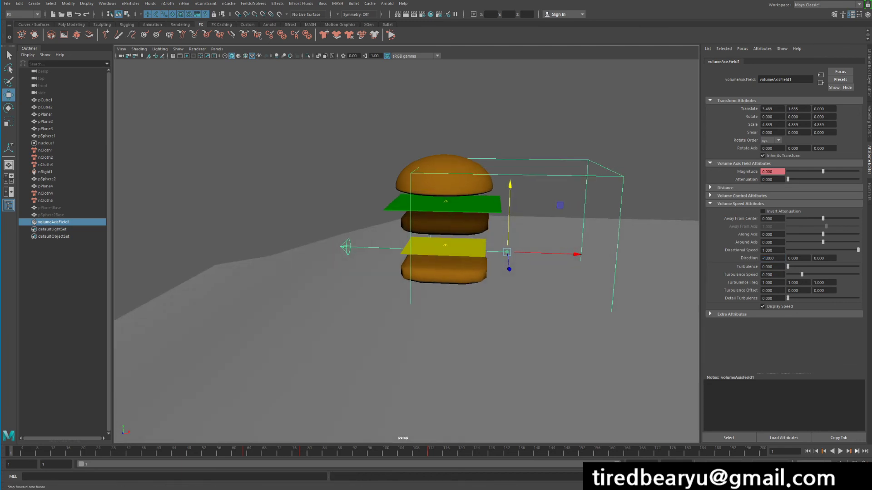
# Step: Play the simulation to check the field's directional push on the burger, then stop and rewind to the first frame
pyautogui.click(840, 451)
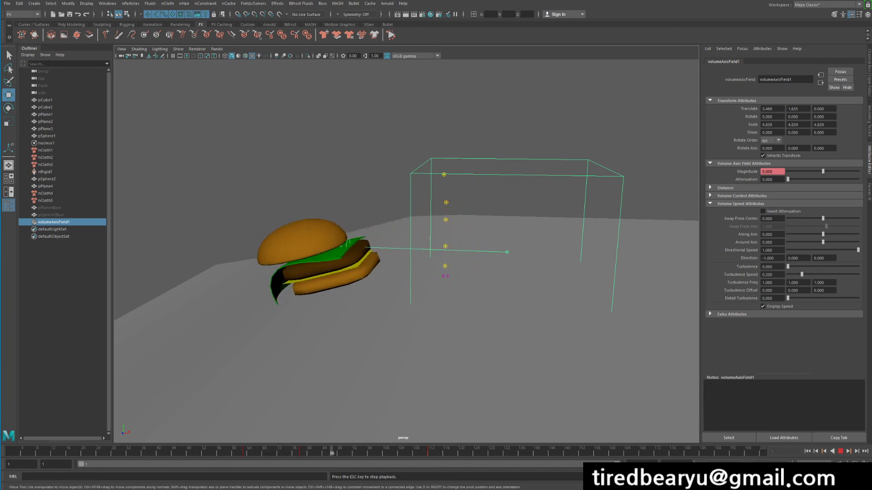
pyautogui.click(839, 451)
pyautogui.click(808, 452)
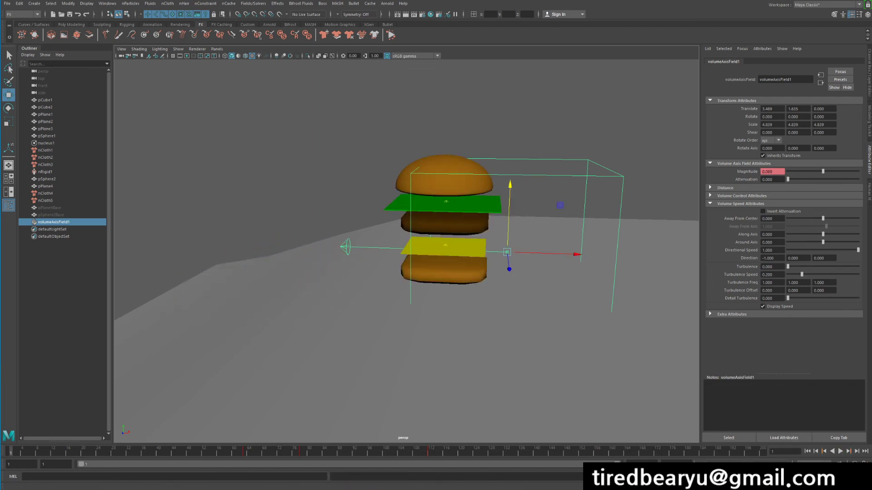
# Step: Raise the field's Away From Center speed to about 0.825, test the simulation and rewind to the first frame
pyautogui.moveTo(822, 219); pyautogui.dragTo(832, 218)
pyautogui.moveTo(831, 218); pyautogui.dragTo(826, 218)
pyautogui.click(815, 451)
pyautogui.click(807, 451)
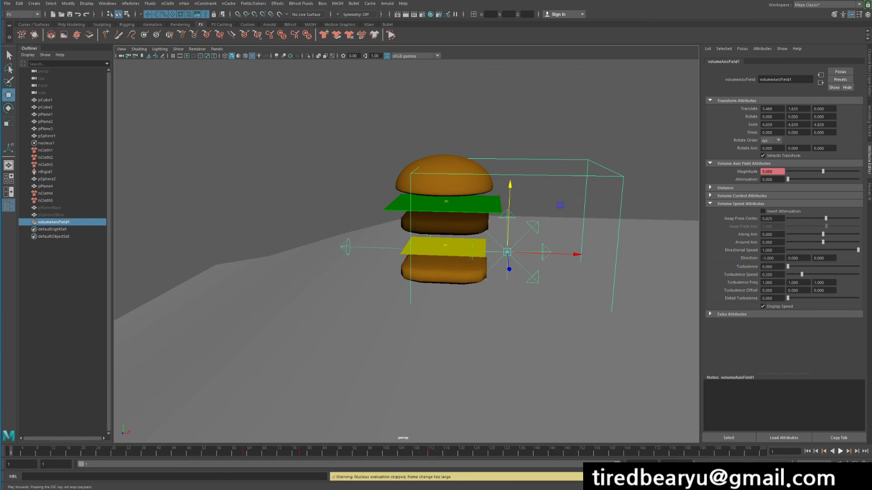
pyautogui.click(840, 451)
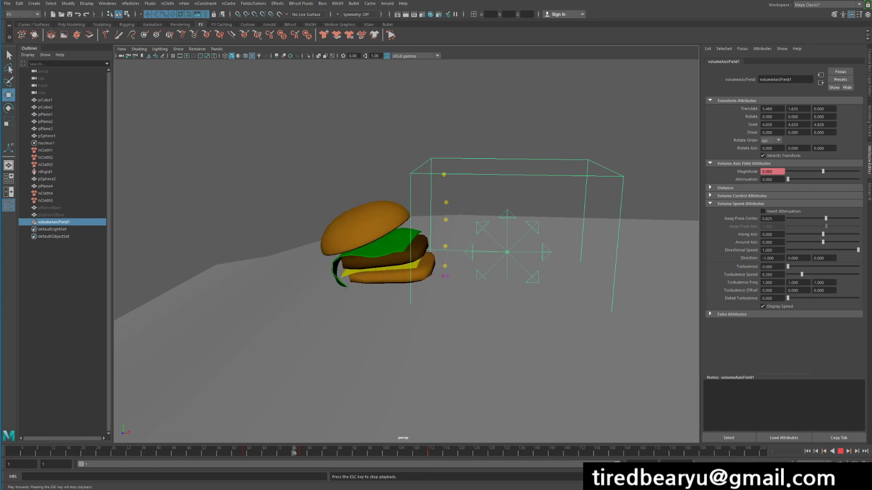
pyautogui.click(841, 451)
pyautogui.click(808, 451)
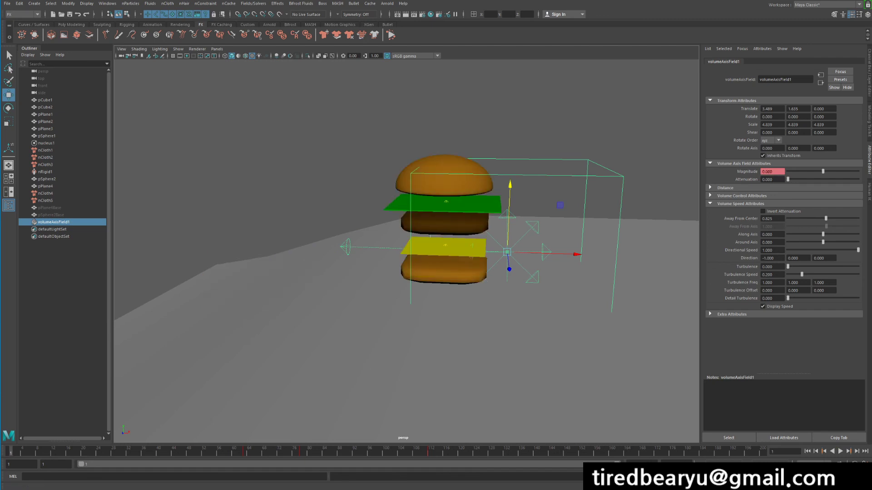
# Step: Try the field's Turbulence at 10 and play the simulation until the pieces scatter
pyautogui.moveTo(787, 267); pyautogui.dragTo(858, 266)
pyautogui.click(841, 451)
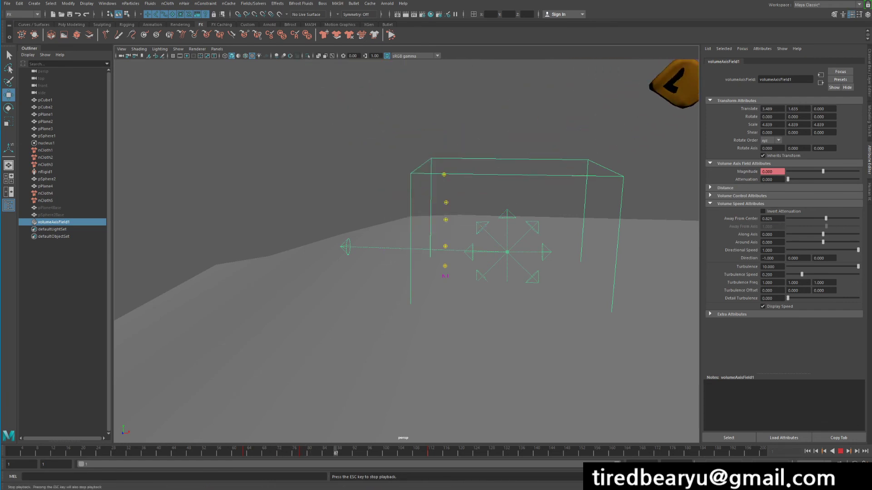
pyautogui.click(840, 452)
# Step: Set the field's Turbulence to 1, replay the simulation from the start past frame 112, and rewind to the first frame
pyautogui.doubleClick(768, 267)
pyautogui.write('1')
pyautogui.press('Return')
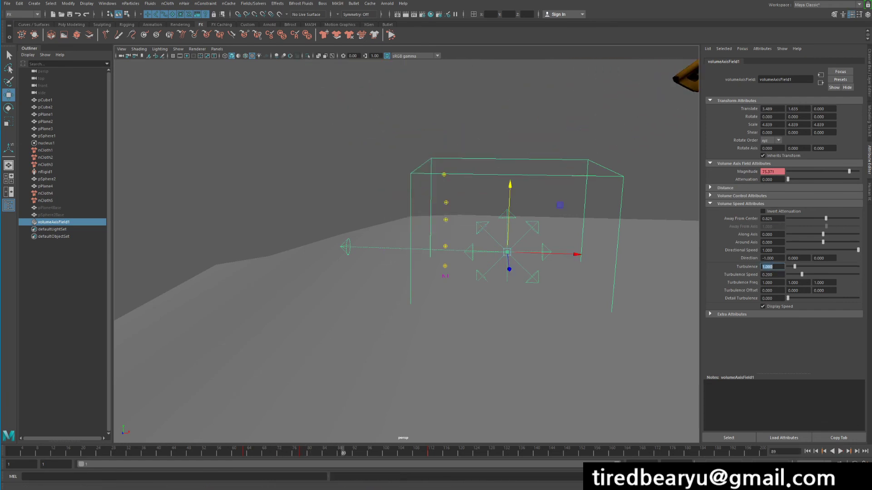
pyautogui.click(808, 452)
pyautogui.click(840, 452)
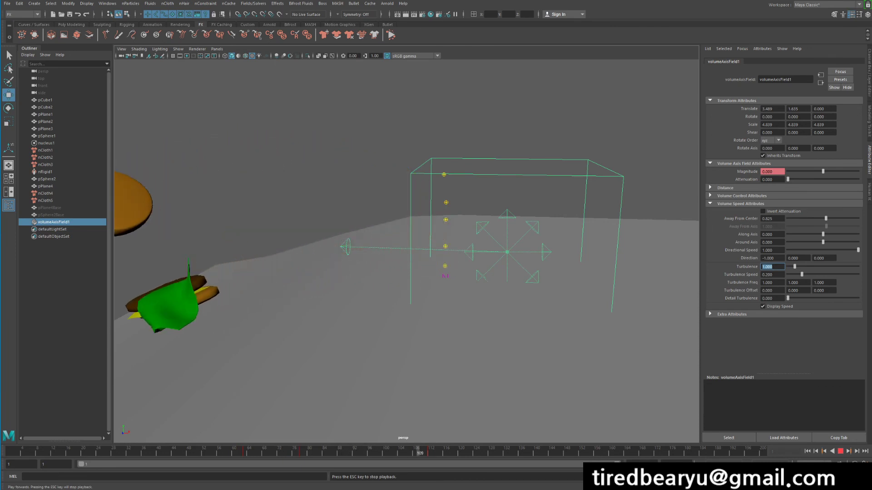
pyautogui.press('Escape')
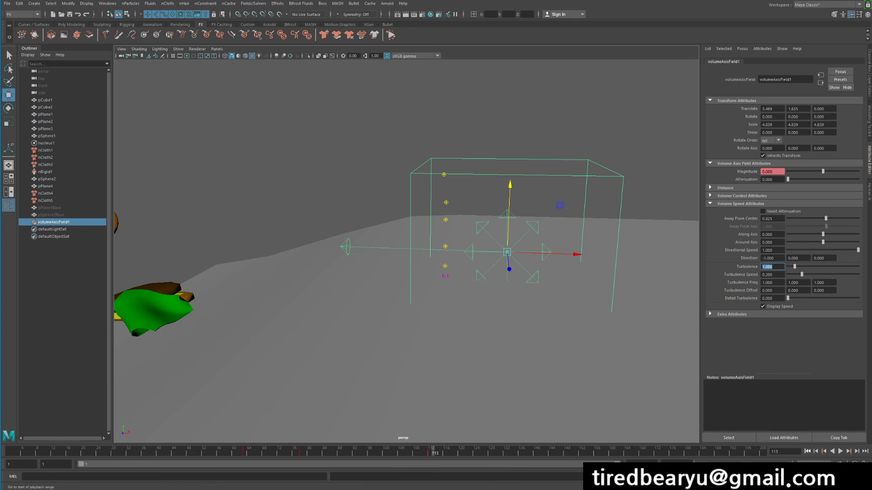
pyautogui.click(807, 451)
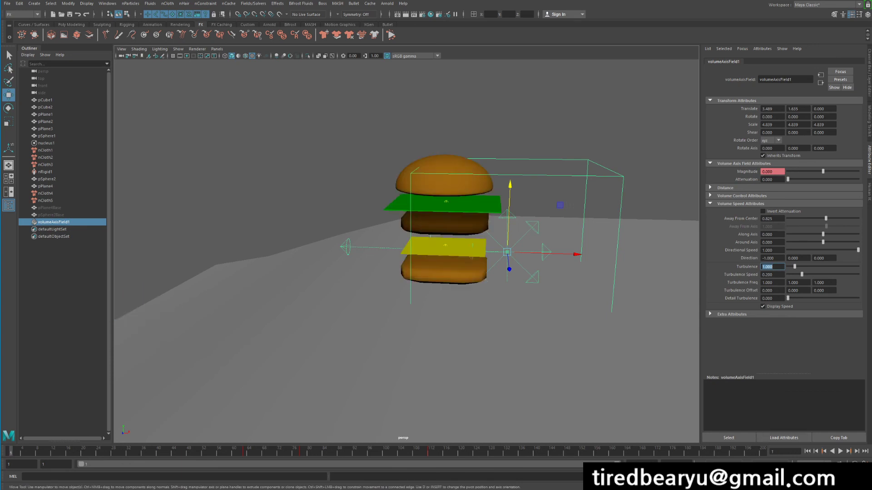